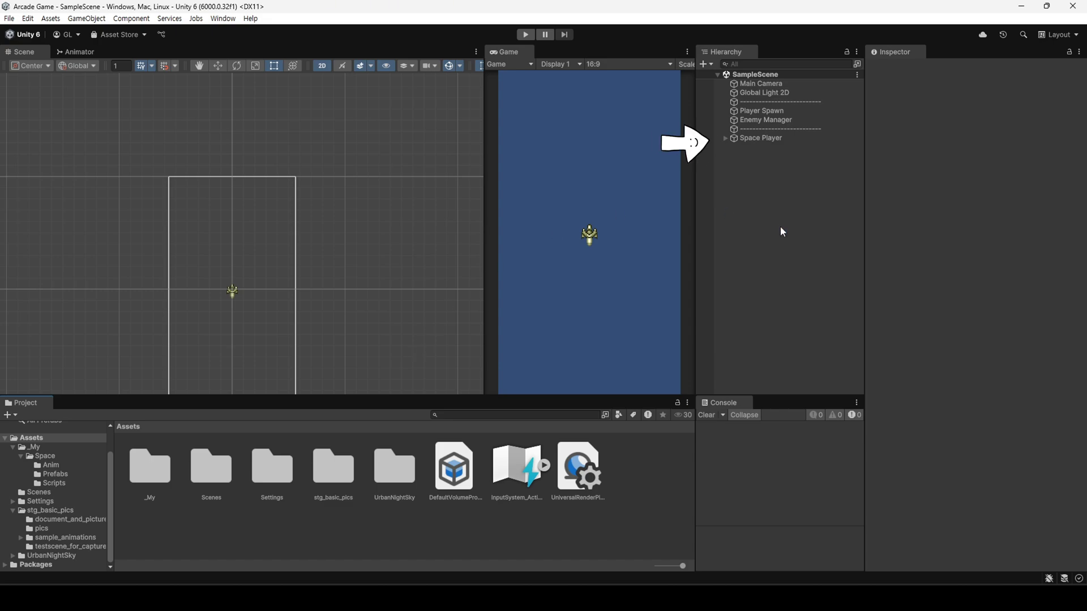
# - Select Space Player and expand its Player Input component to reveal the Space Controls actions
pyautogui.click(757, 138)
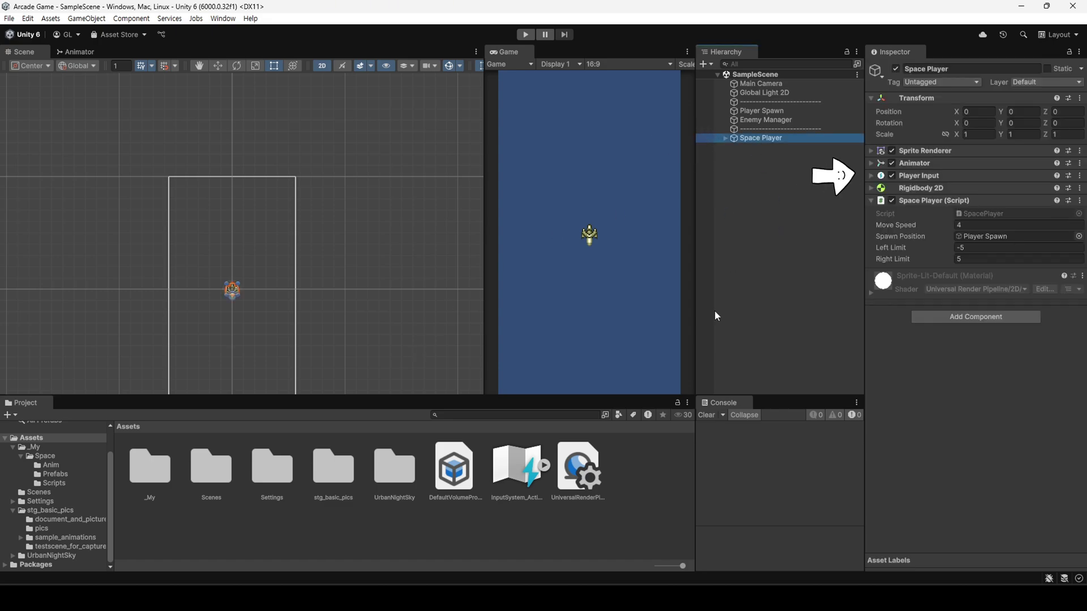
pyautogui.click(870, 176)
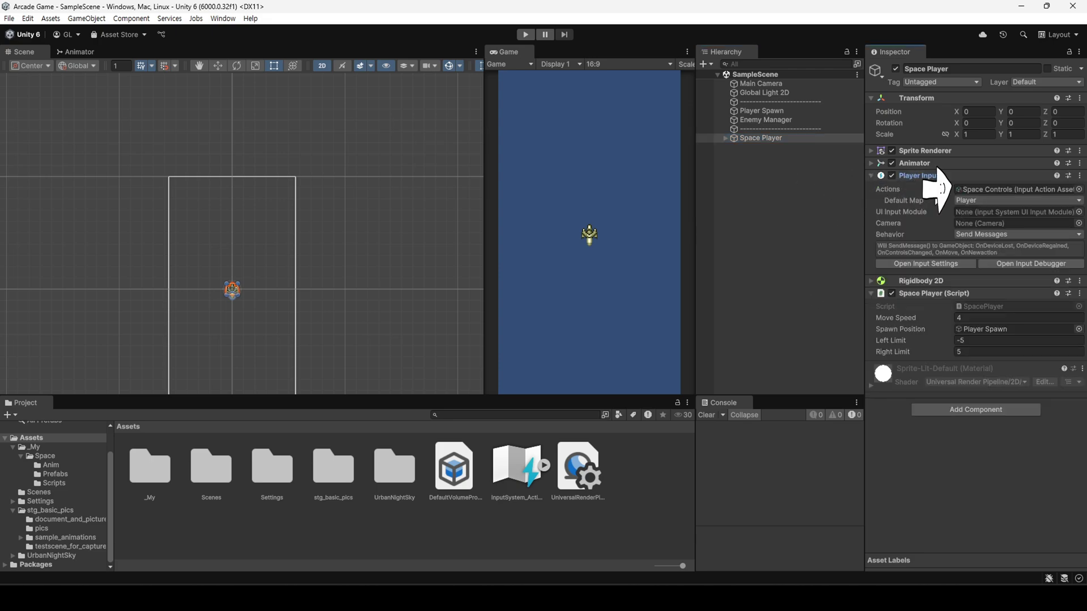
# - Open the Space Controls input actions and add a Shoot action to the Player map
pyautogui.doubleClick(985, 190)
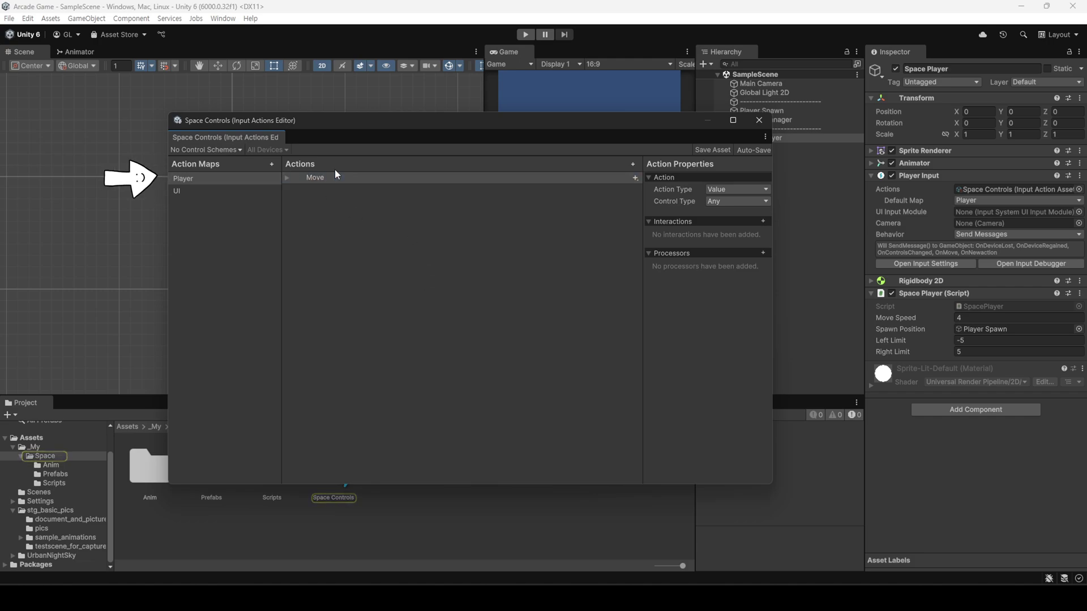
pyautogui.click(633, 164)
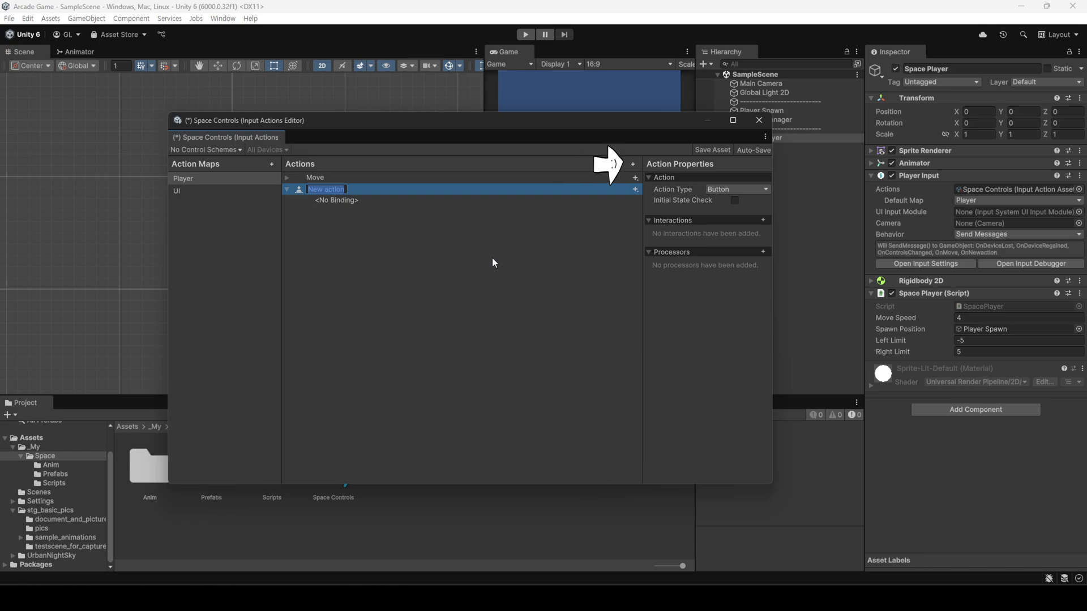
pyautogui.write('Shoot')
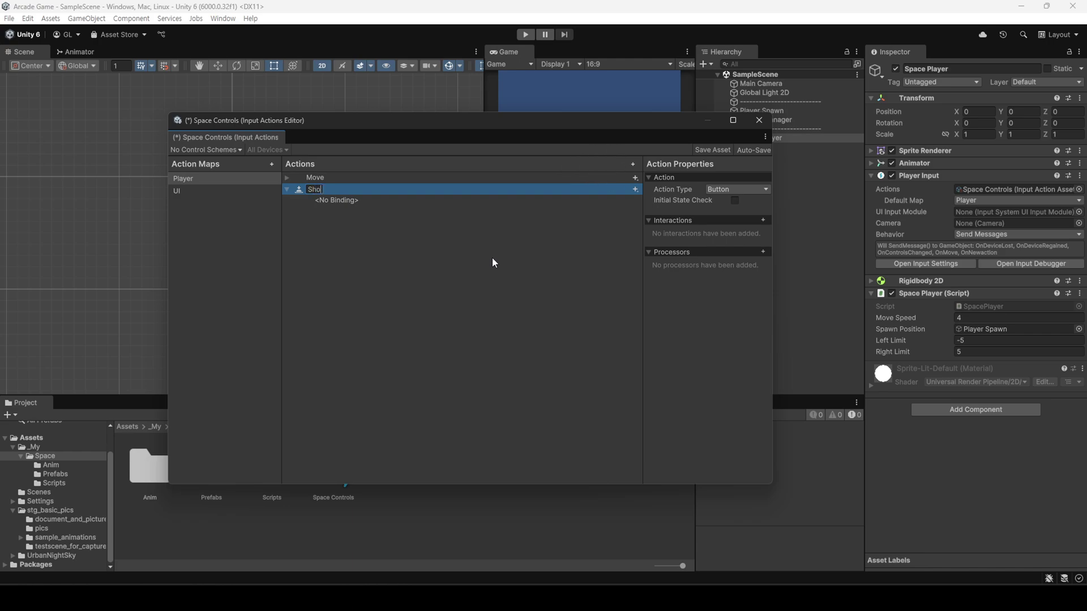
pyautogui.press('Return')
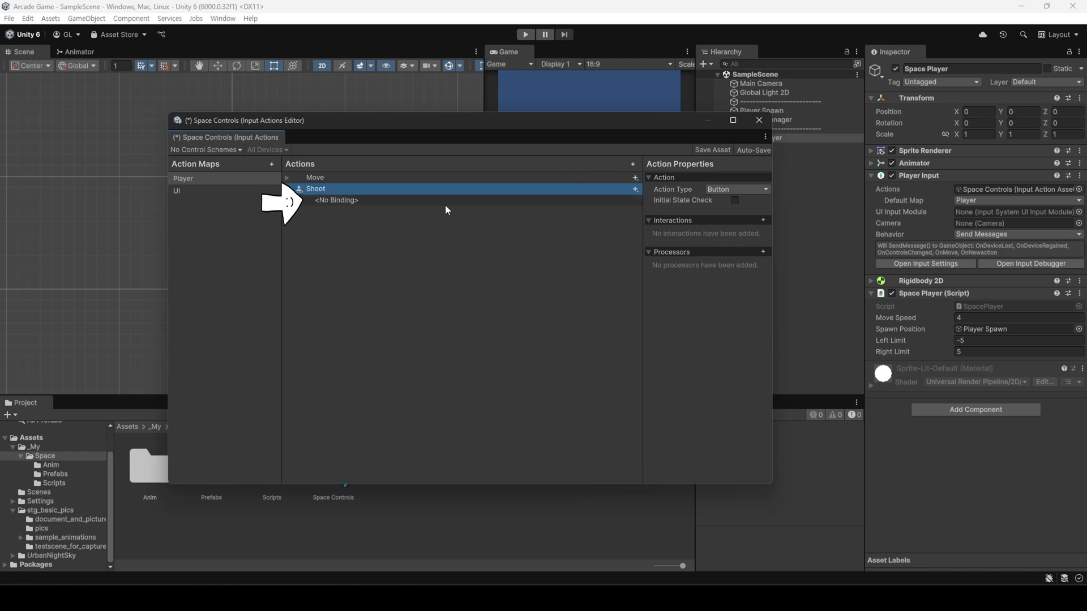
# - Bind the Shoot action to Space [Keyboard] using Listen
pyautogui.click(450, 200)
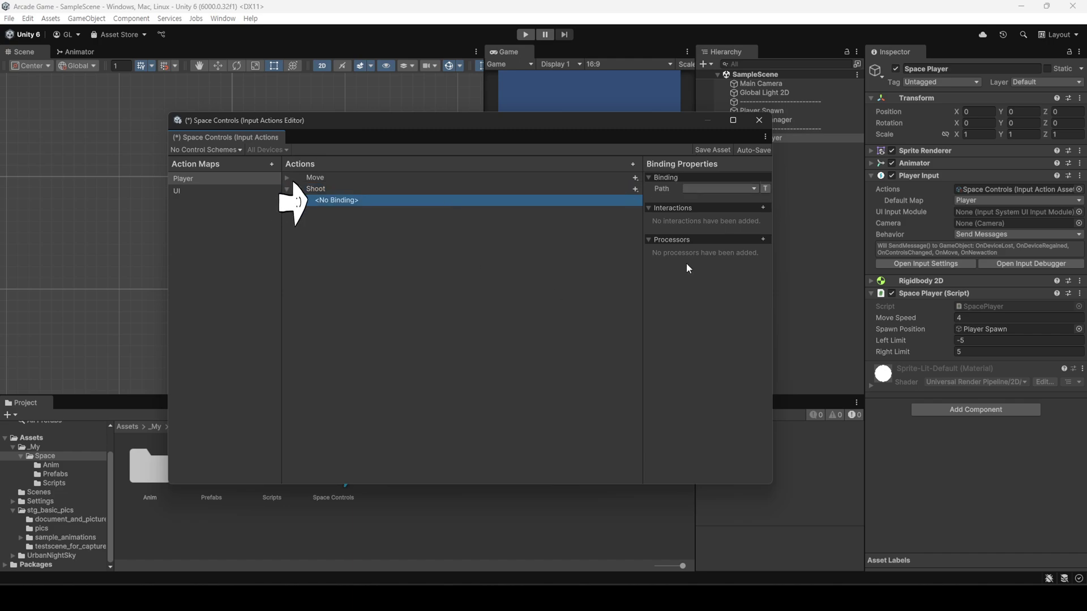
pyautogui.click(705, 189)
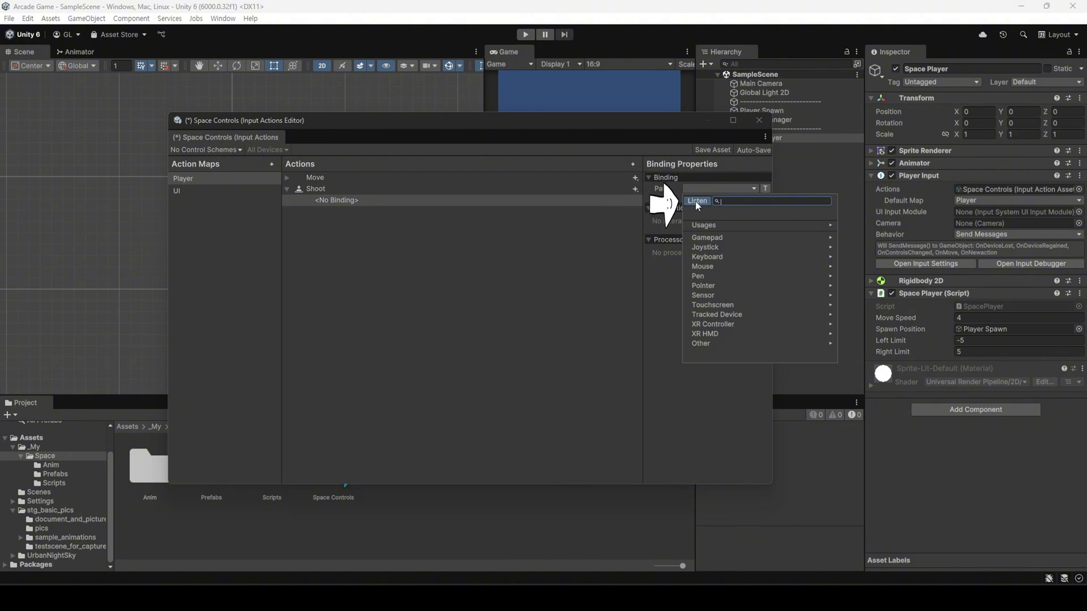
pyautogui.click(696, 202)
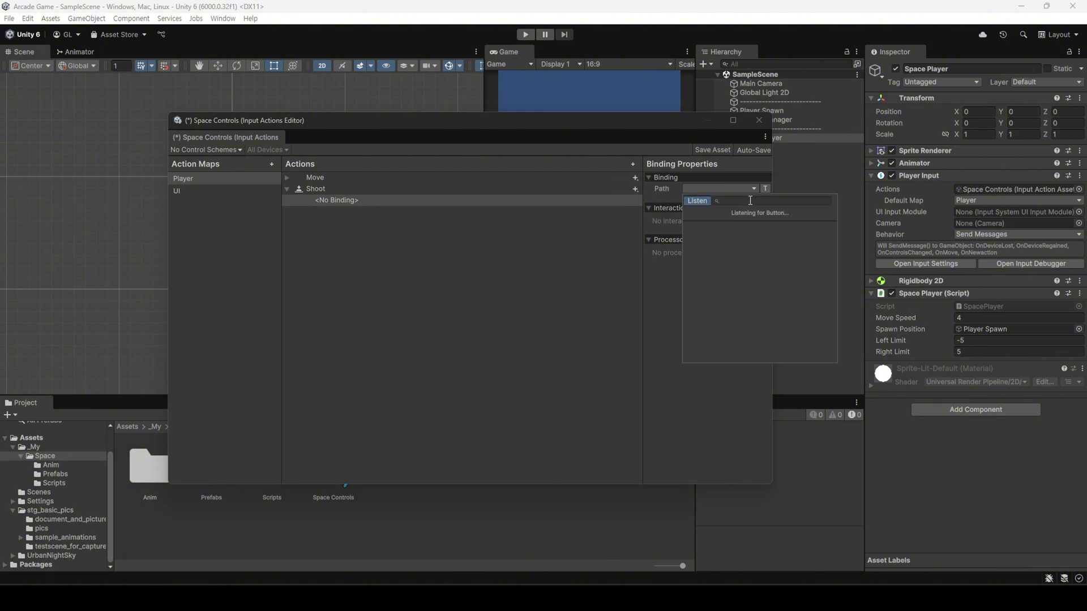
pyautogui.press('space')
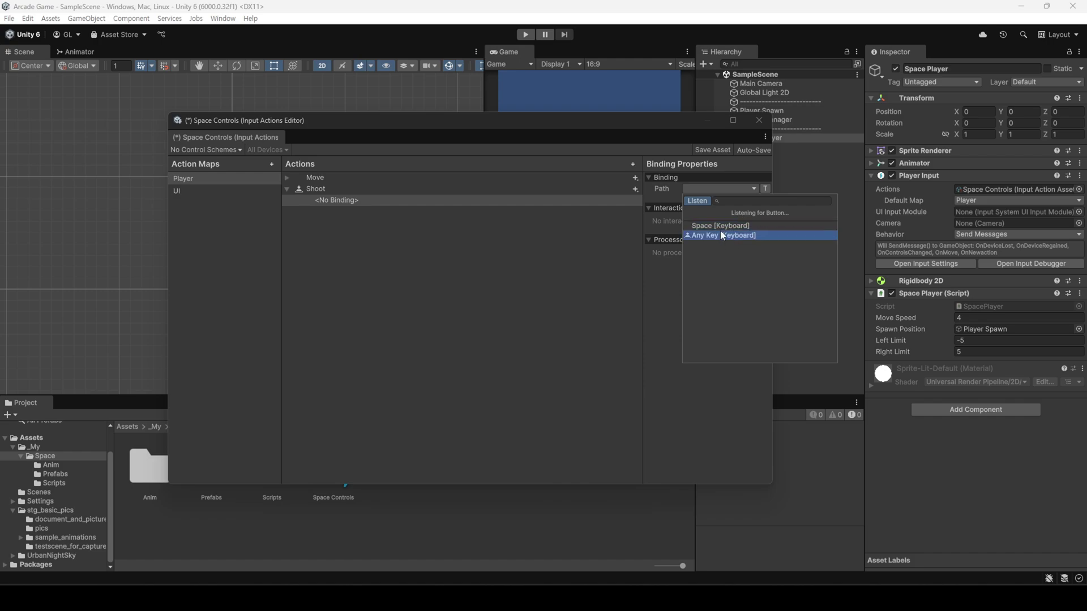
pyautogui.click(721, 226)
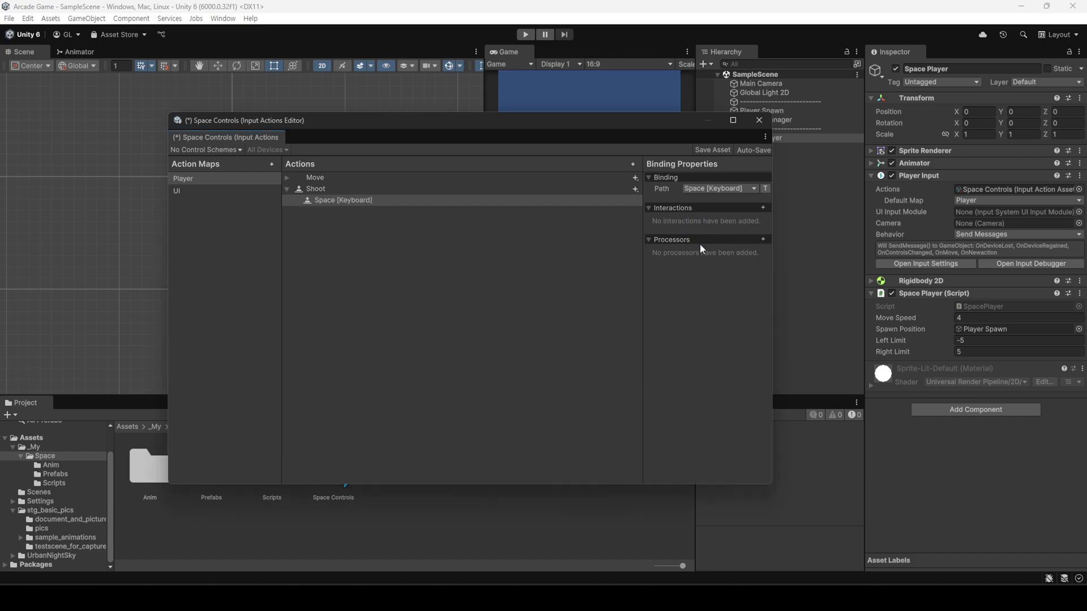
# - Add a second Shoot binding set to Left Button [Mouse]
pyautogui.click(635, 189)
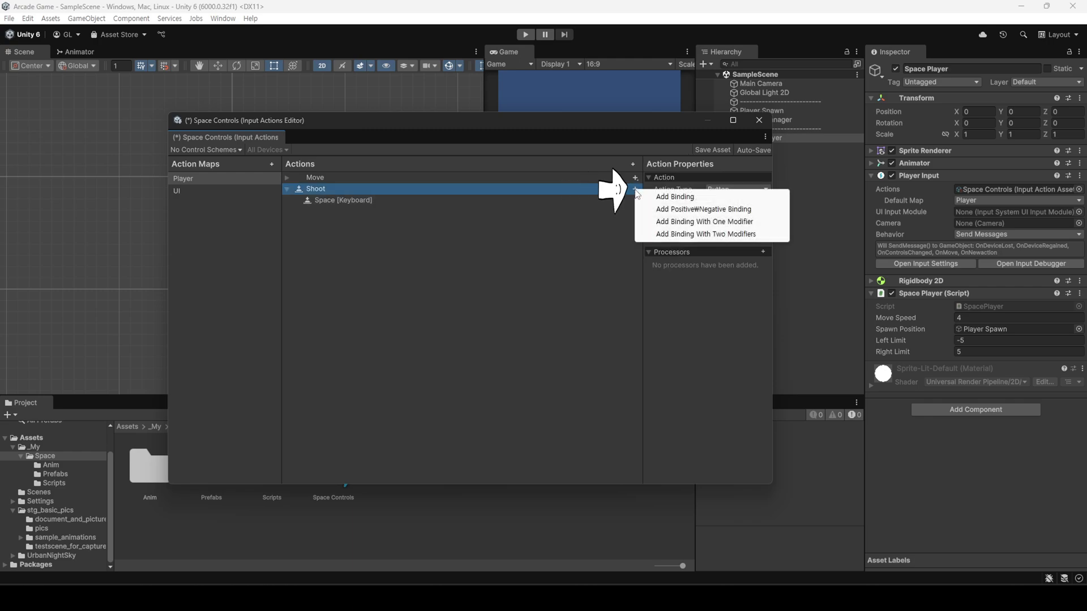
pyautogui.click(673, 198)
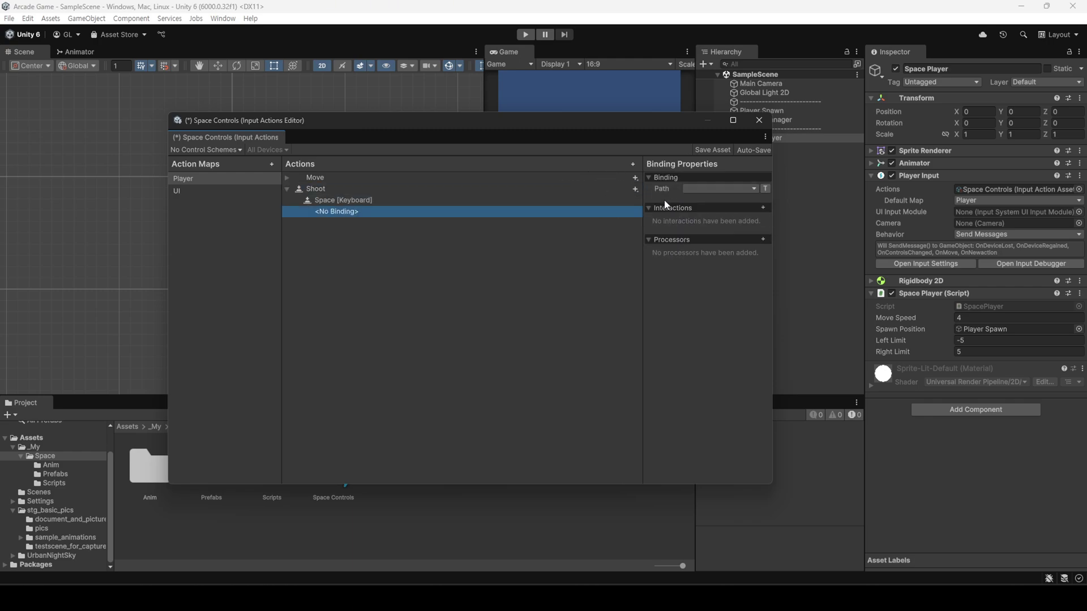
pyautogui.click(700, 188)
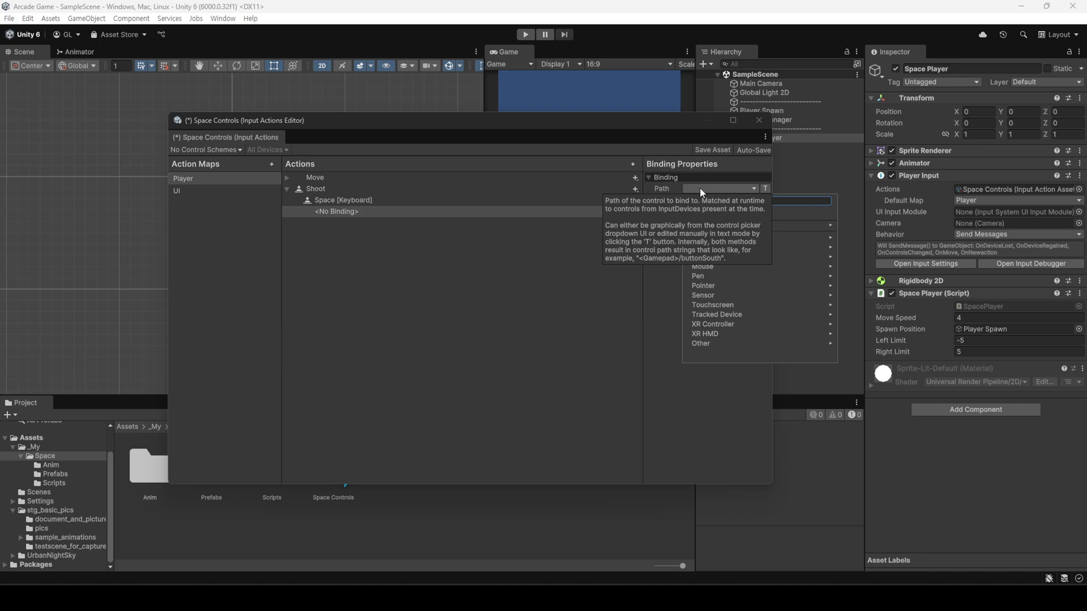
pyautogui.click(722, 264)
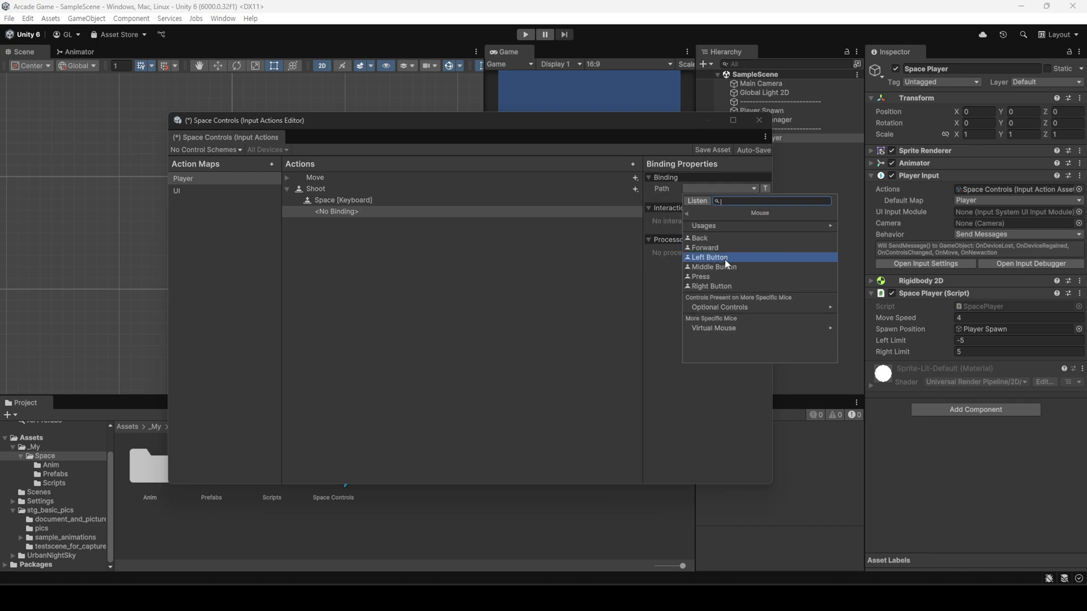
pyautogui.click(727, 261)
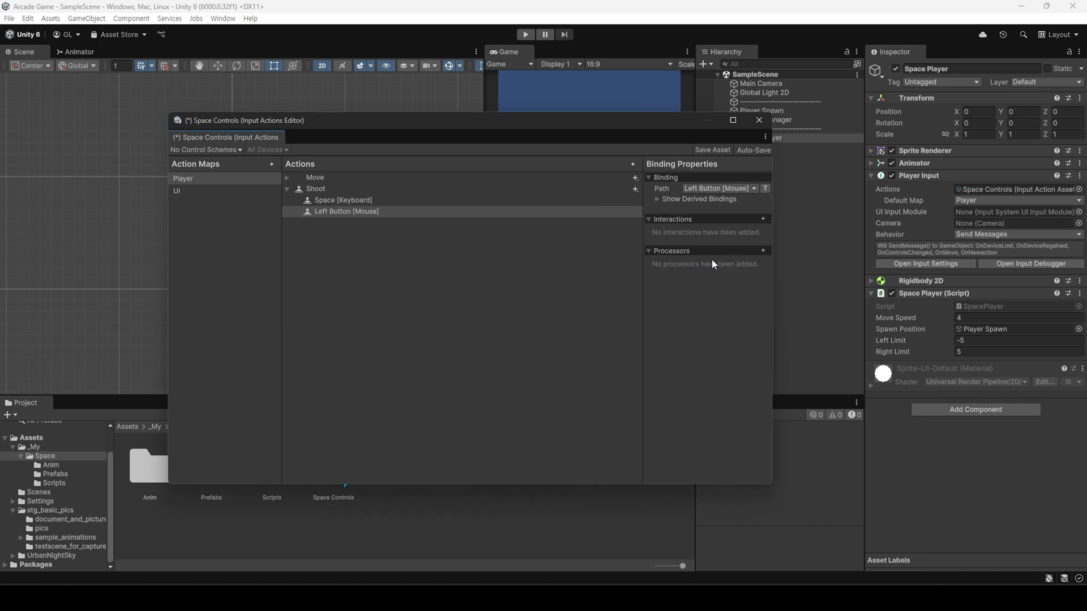
pyautogui.click(443, 191)
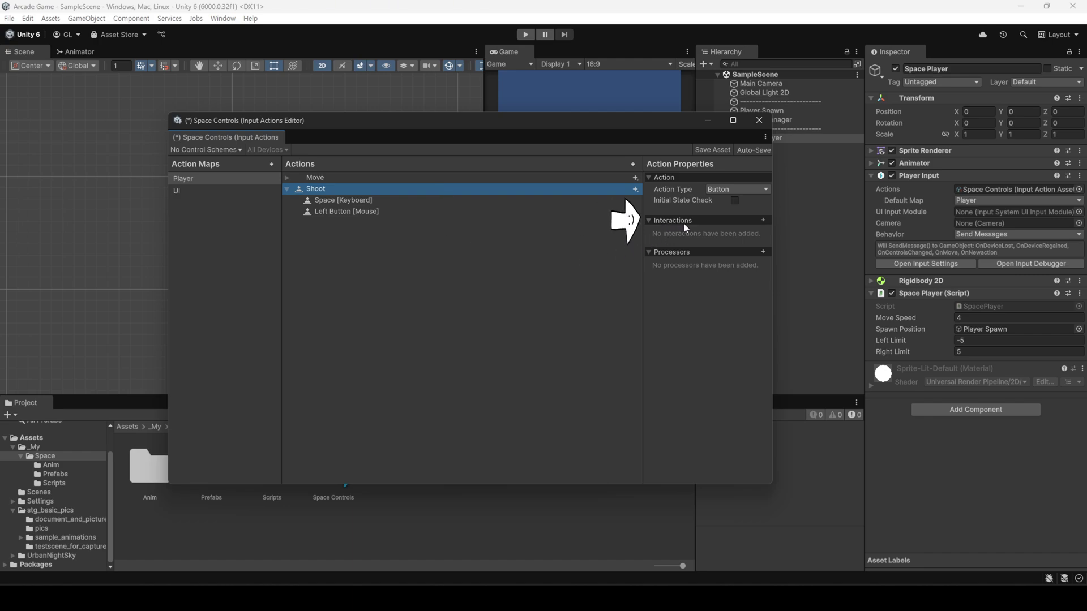
# - Add a Tap interaction to the Shoot action and save the asset
pyautogui.click(764, 221)
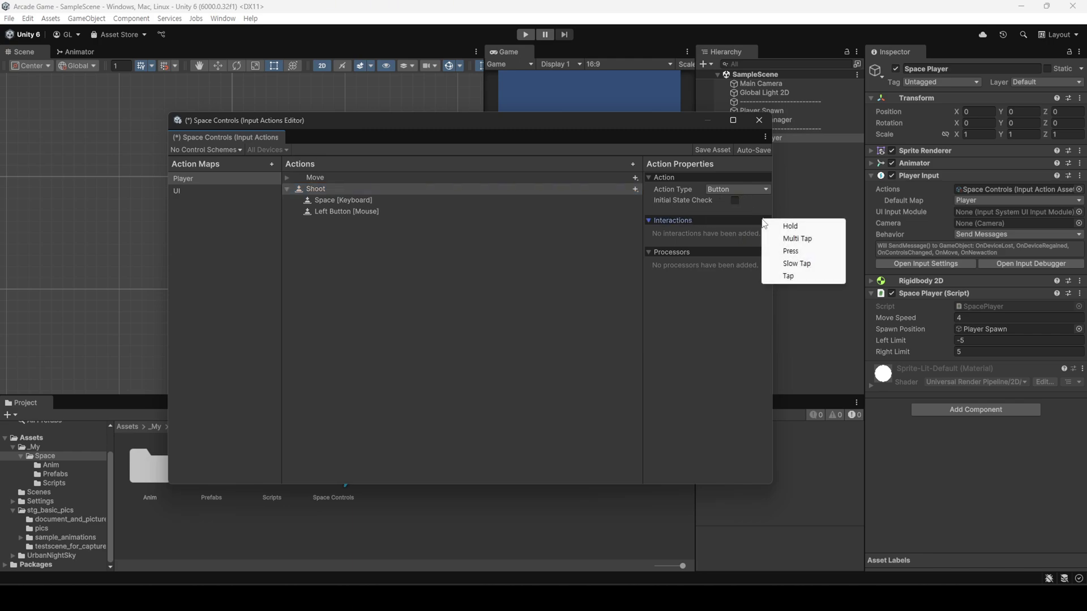
pyautogui.click(805, 279)
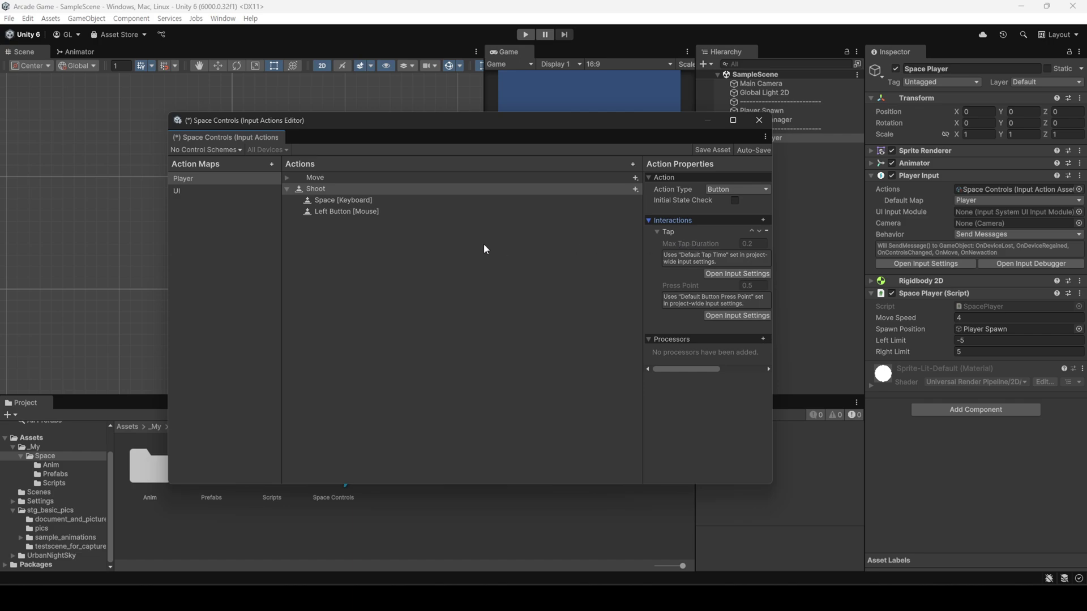
pyautogui.click(723, 152)
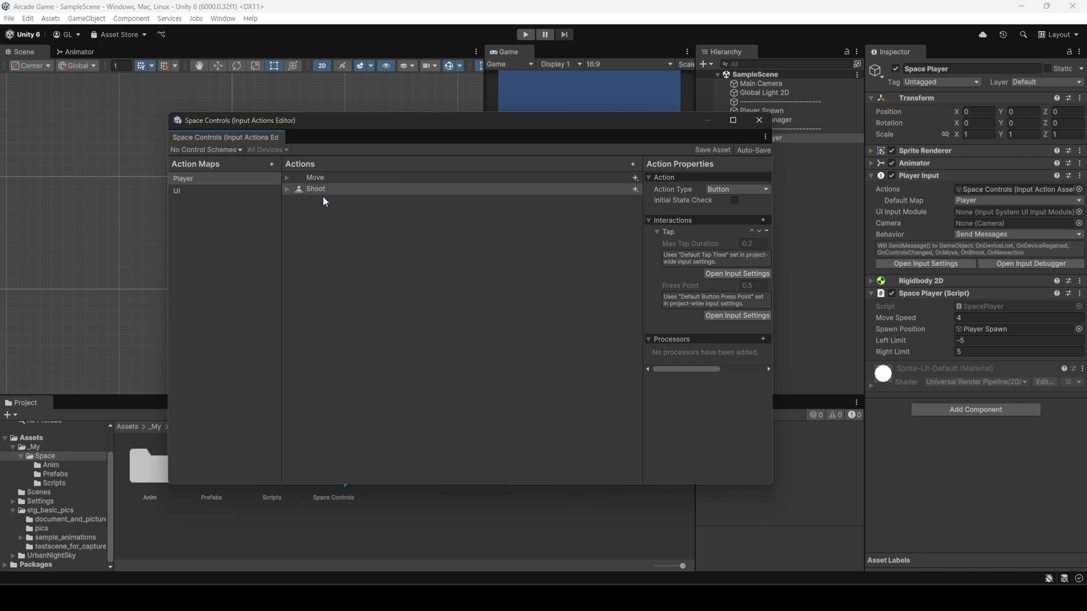
# - Change Shoot's Action Type to Value, save again, and close the Input Actions Editor
pyautogui.click(288, 189)
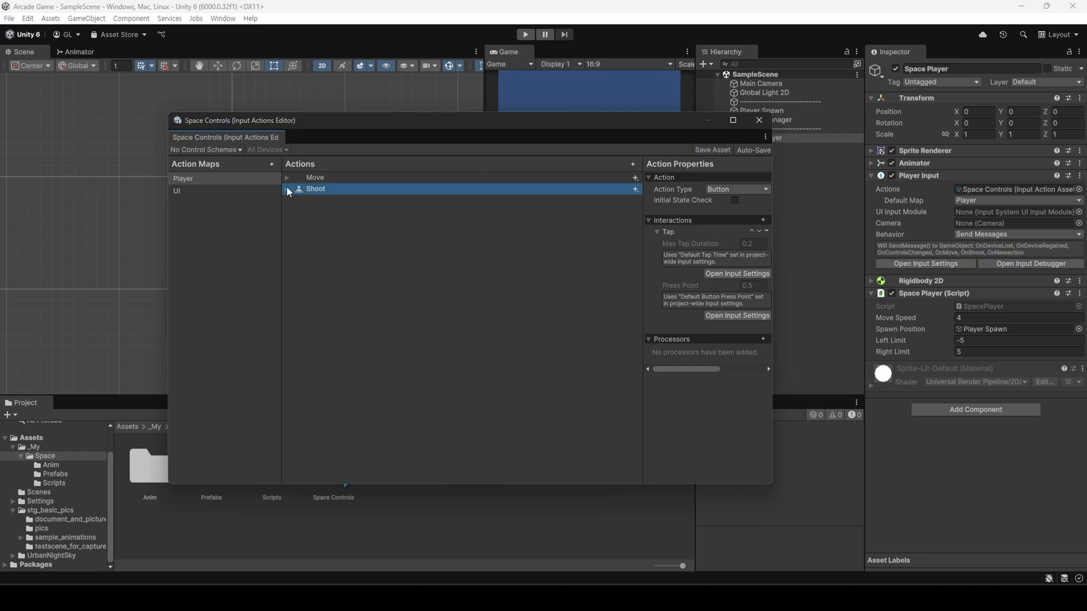
pyautogui.click(729, 190)
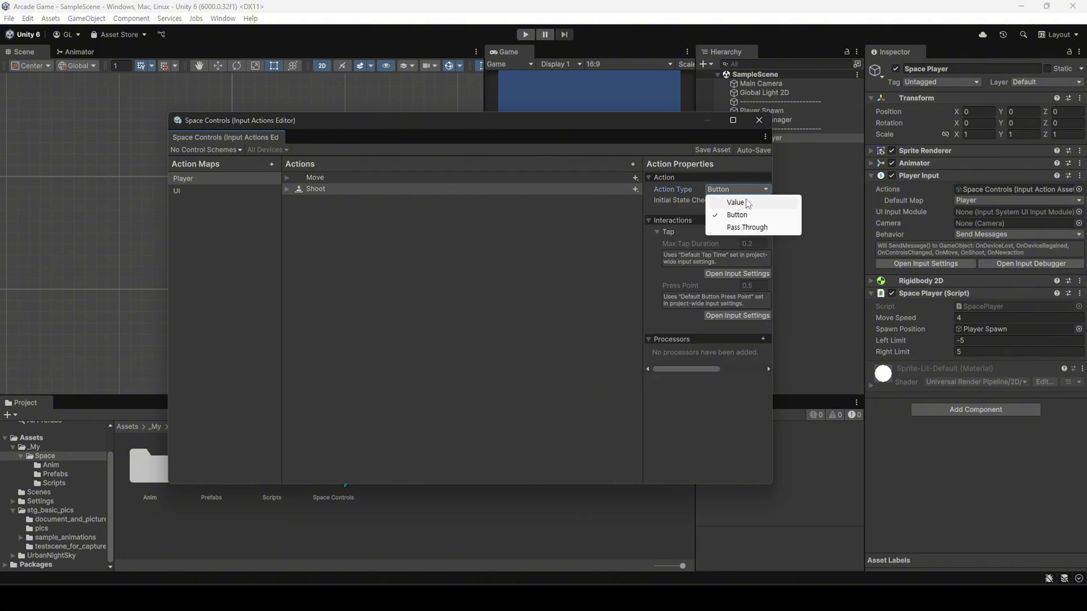
pyautogui.click(736, 201)
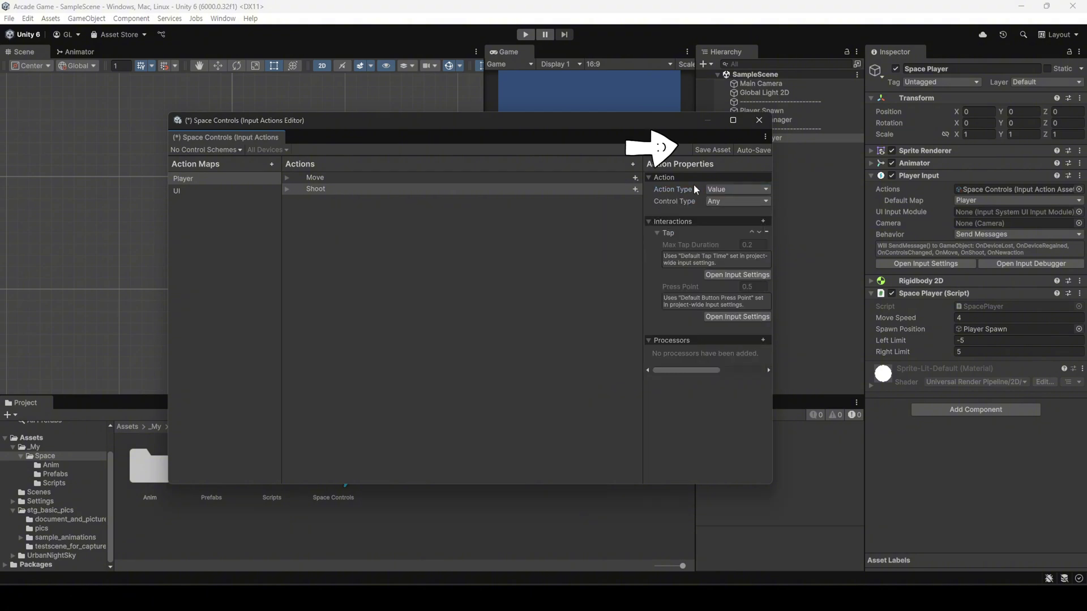
pyautogui.click(709, 150)
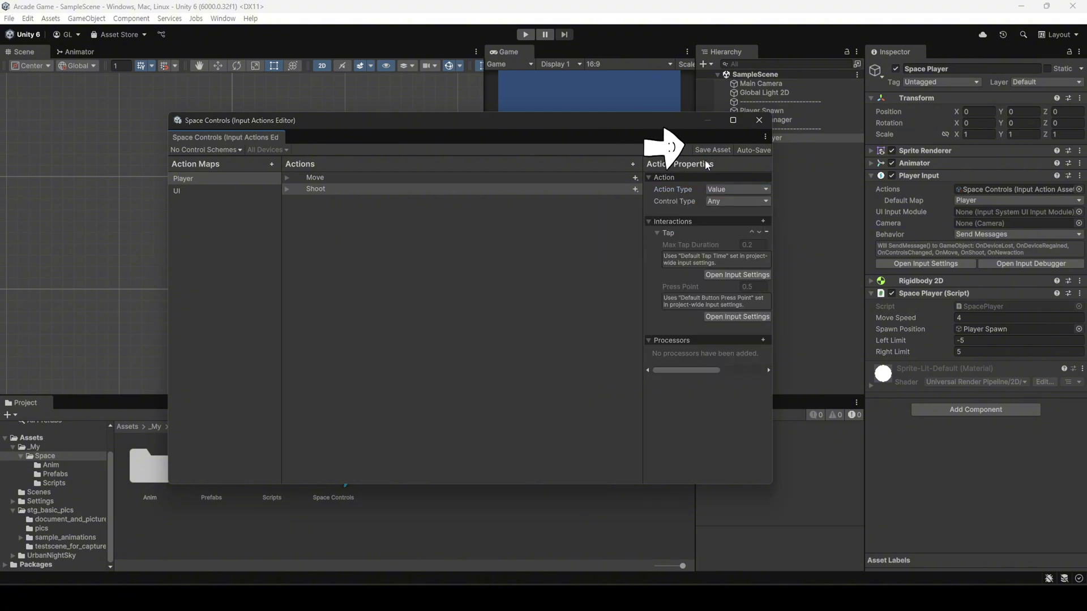
pyautogui.click(759, 120)
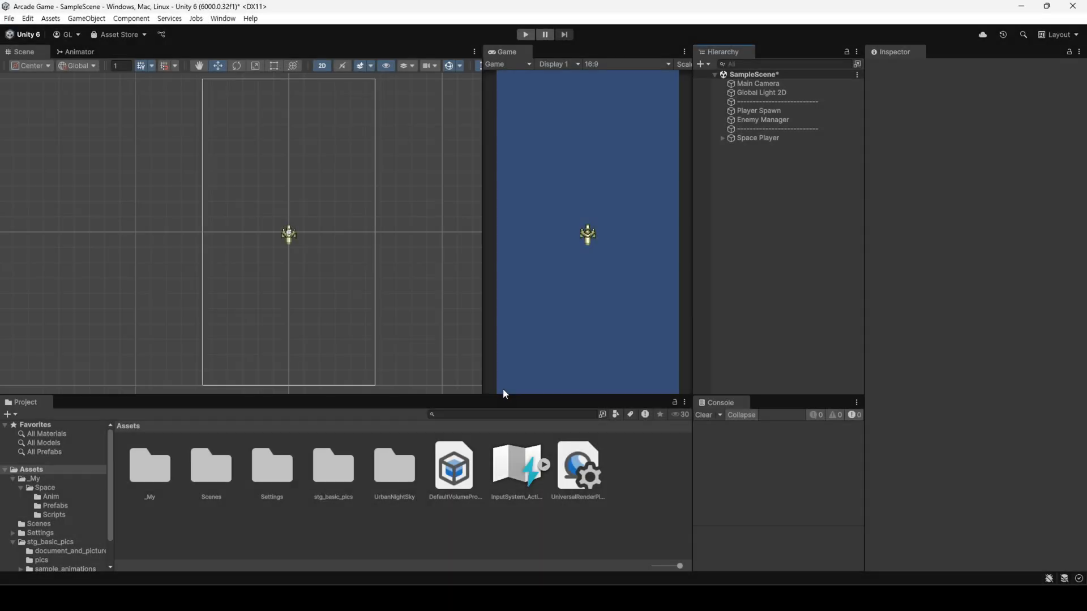
# - Drag sprites stgpics_basic_11 and stgpics_basic_79 from the pics folder into the scene
pyautogui.moveTo(502, 395); pyautogui.dragTo(512, 247)
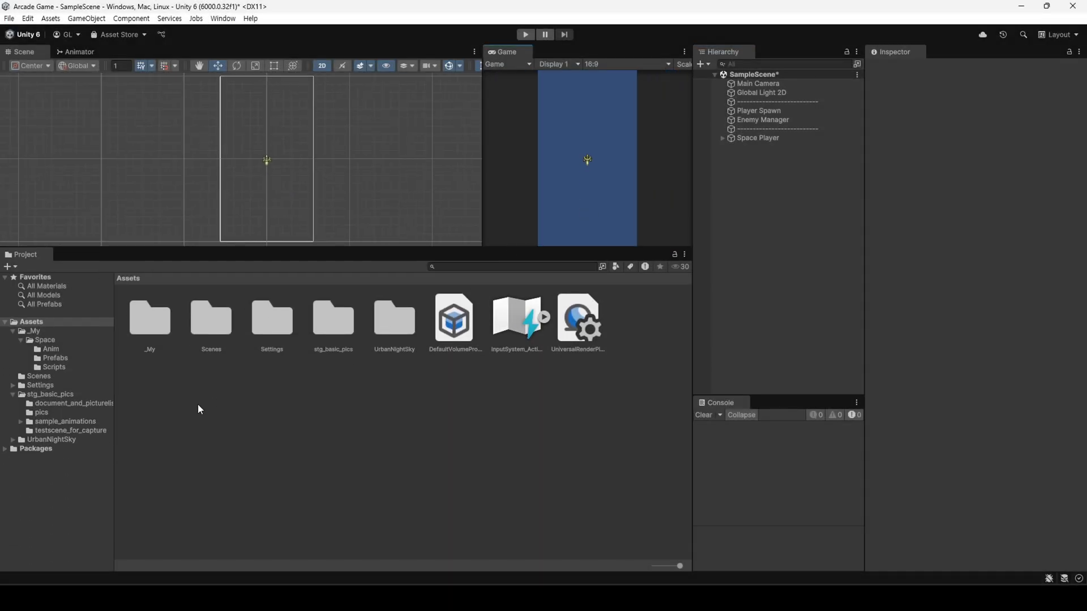
pyautogui.click(41, 413)
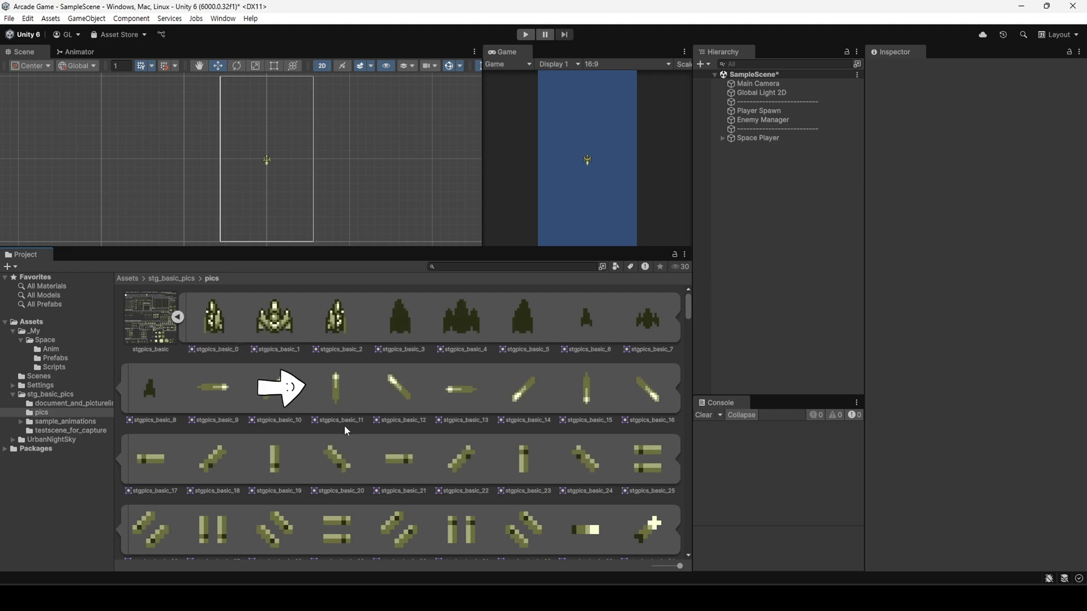
pyautogui.moveTo(338, 388); pyautogui.dragTo(769, 260)
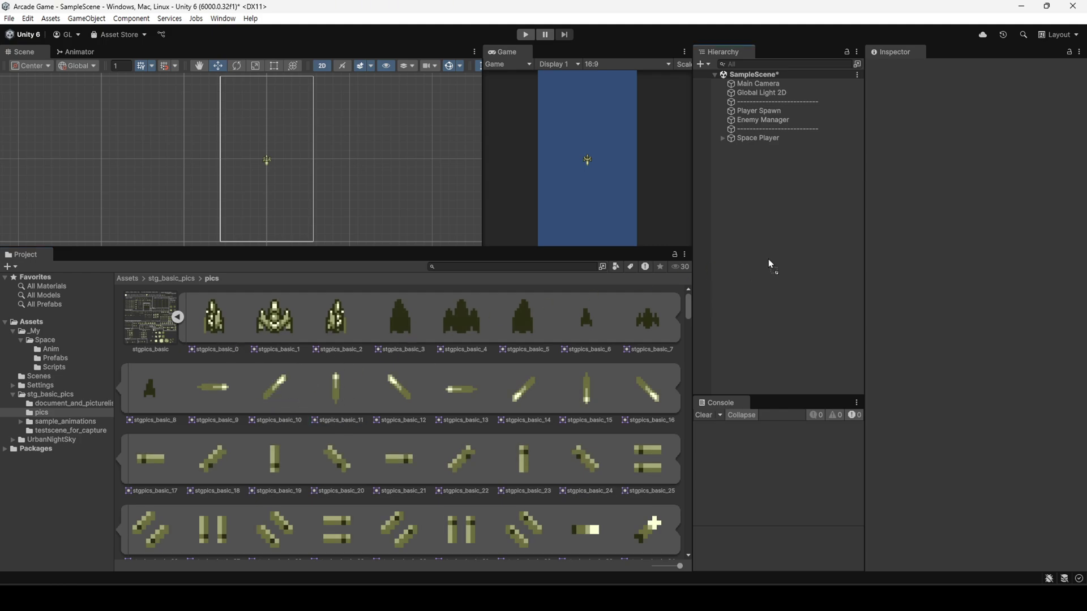
pyautogui.scroll(-3, 474, 405)
pyautogui.scroll(-3, 487, 399)
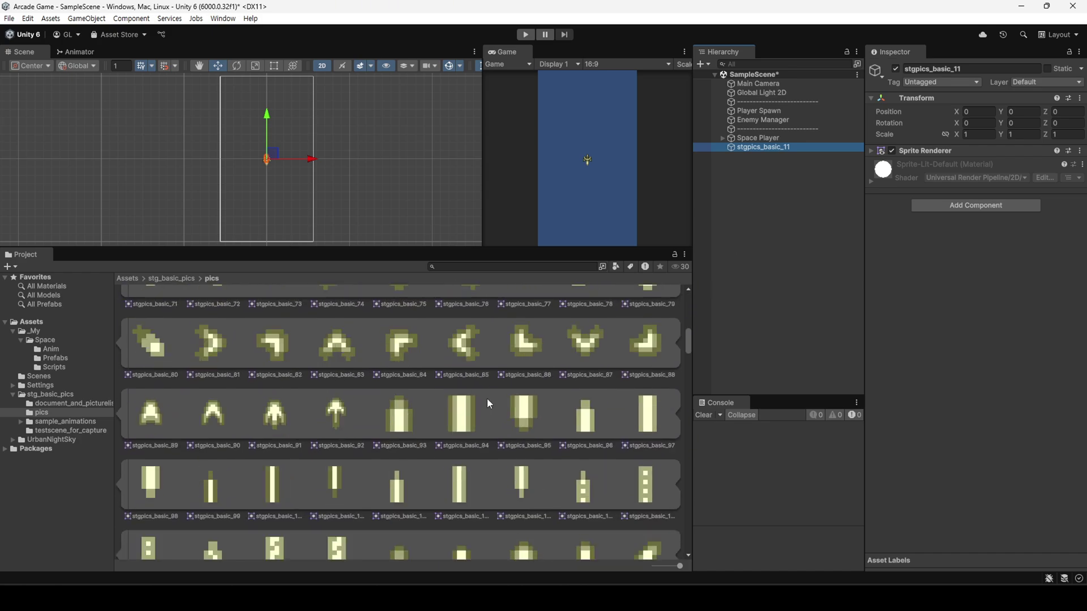
pyautogui.scroll(-5, 491, 402)
pyautogui.scroll(2, 489, 396)
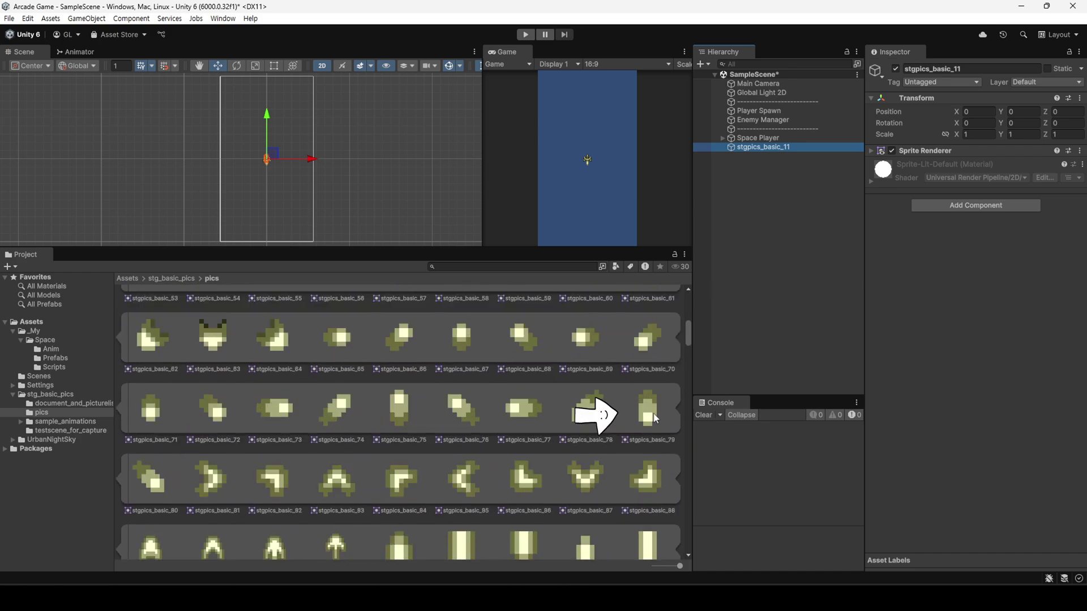
pyautogui.moveTo(653, 413); pyautogui.dragTo(773, 248)
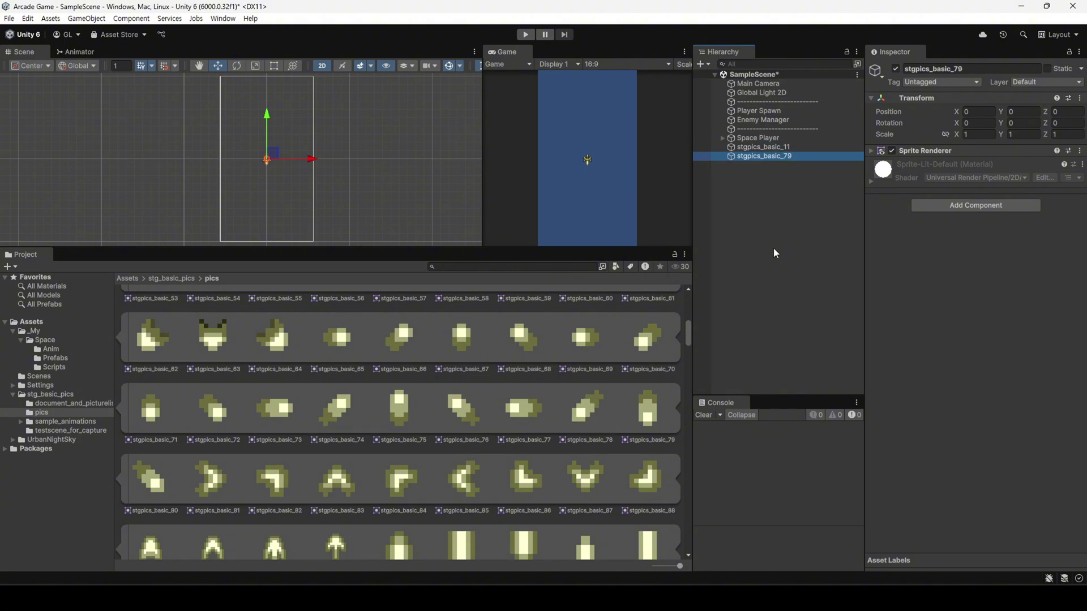
pyautogui.moveTo(493, 249); pyautogui.dragTo(493, 396)
pyautogui.click(758, 137)
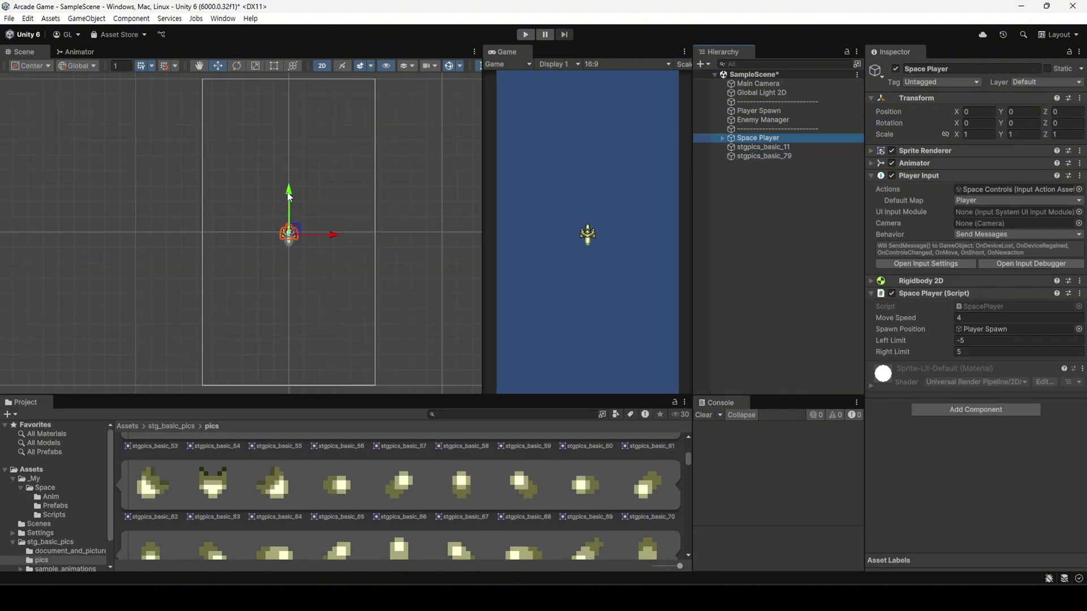
# - Move stgpics_basic_11 to the right and set stgpics_basic_79's Scale Y to 2
pyautogui.click(762, 147)
pyautogui.press('f')
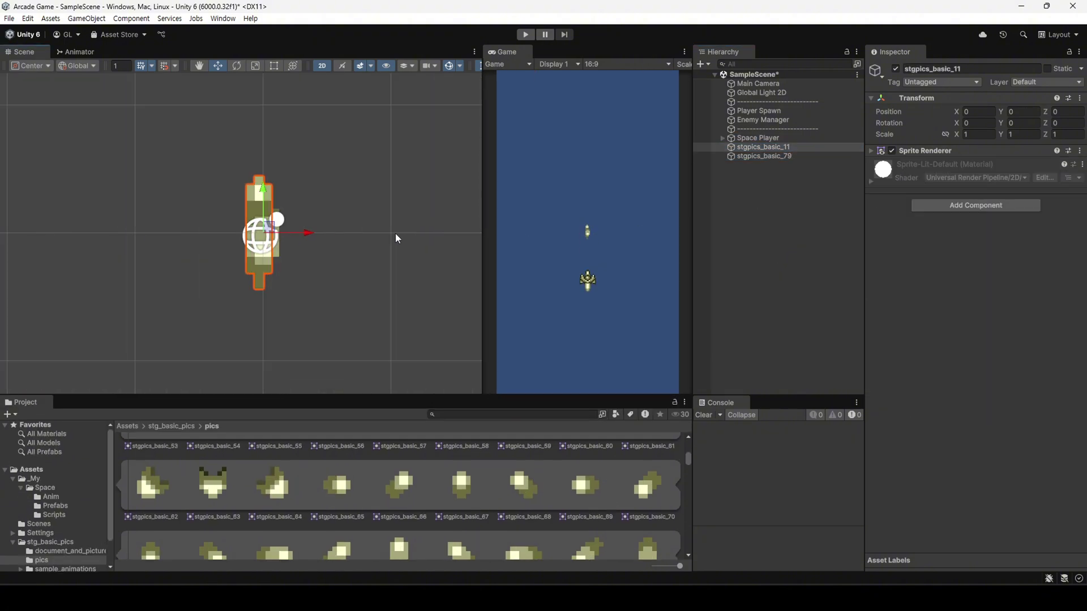
pyautogui.moveTo(327, 243); pyautogui.dragTo(390, 252)
pyautogui.click(764, 156)
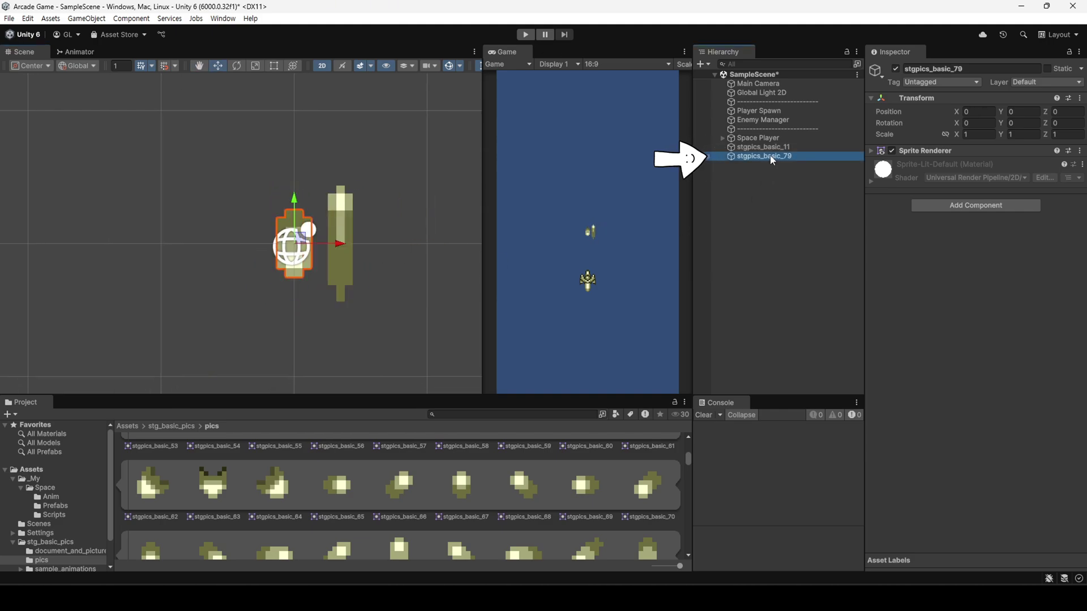
pyautogui.click(1013, 134)
pyautogui.write('2')
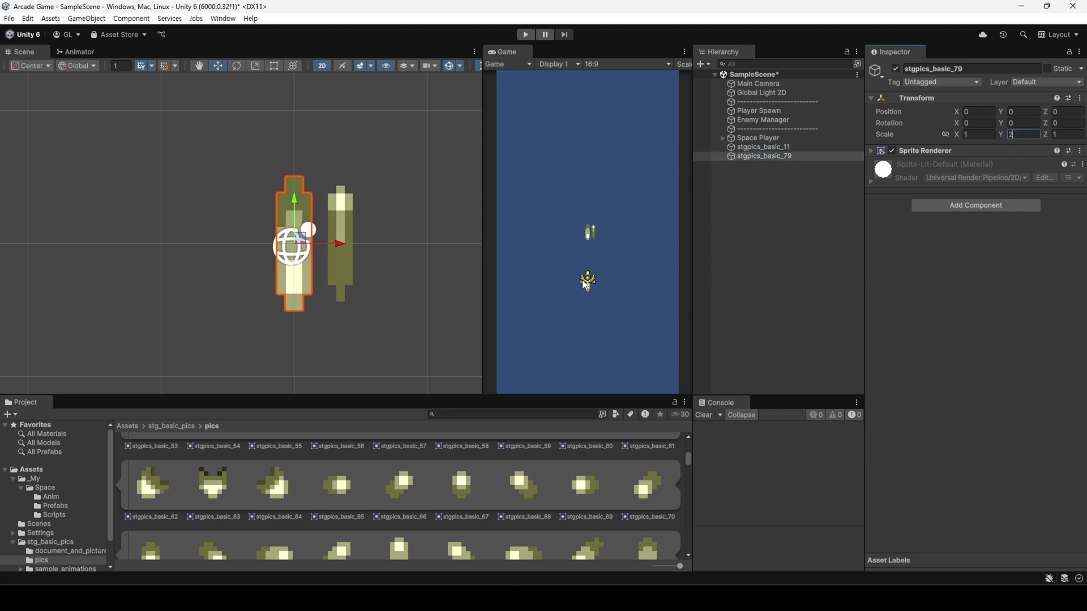
# - Rename stgpics_basic_11 to Player_Laser and stgpics_basic_79 to Enemy_Laser
pyautogui.click(758, 148)
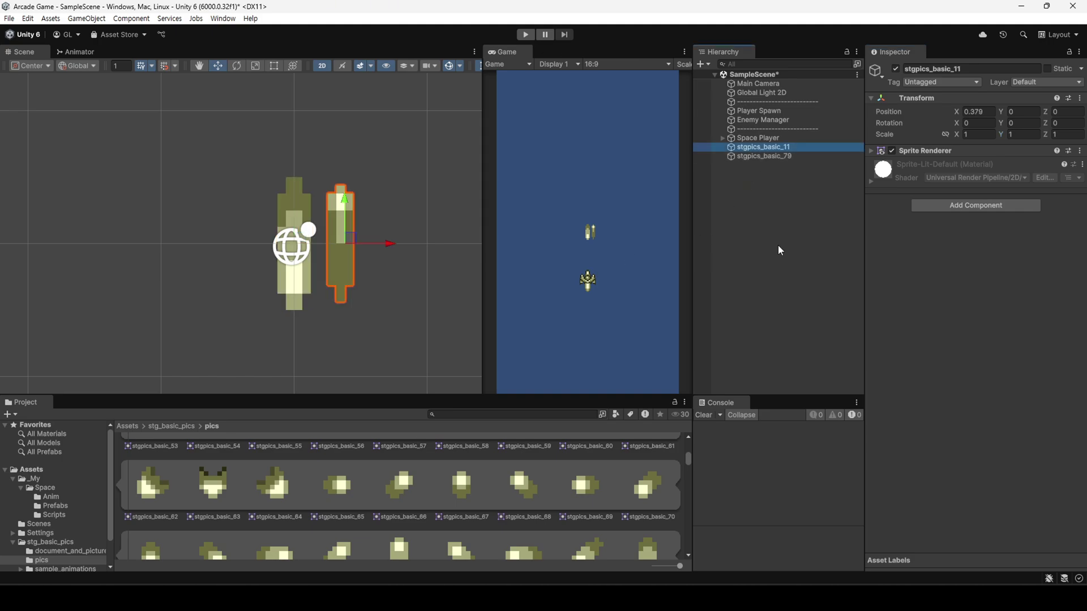
pyautogui.press('F2')
pyautogui.write('Player_La')
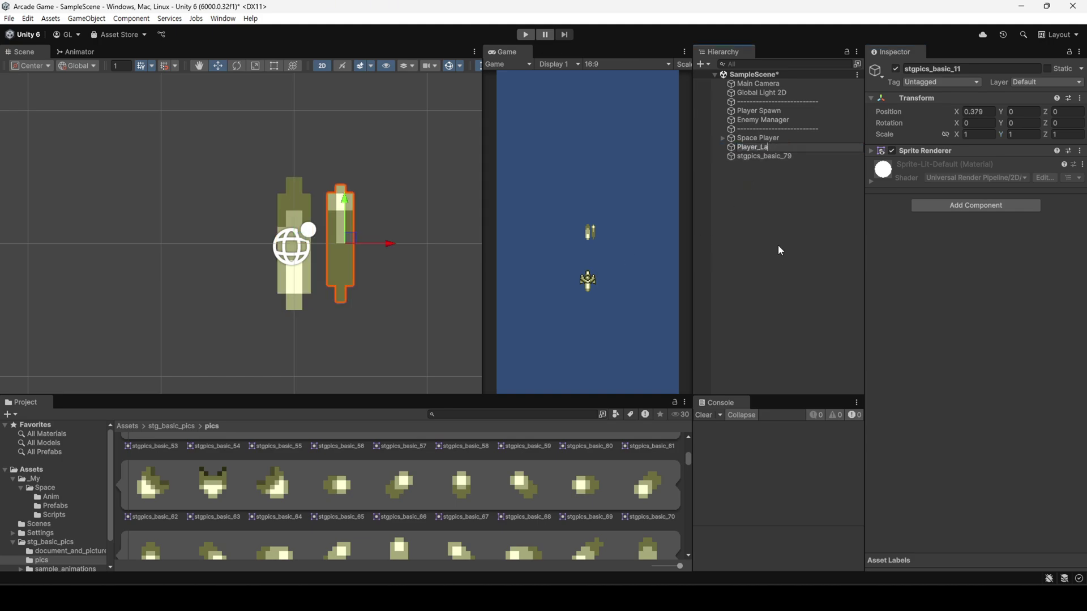
pyautogui.write('ser')
pyautogui.press('Return')
pyautogui.press('Down')
pyautogui.press('F2')
pyautogui.write('Enem')
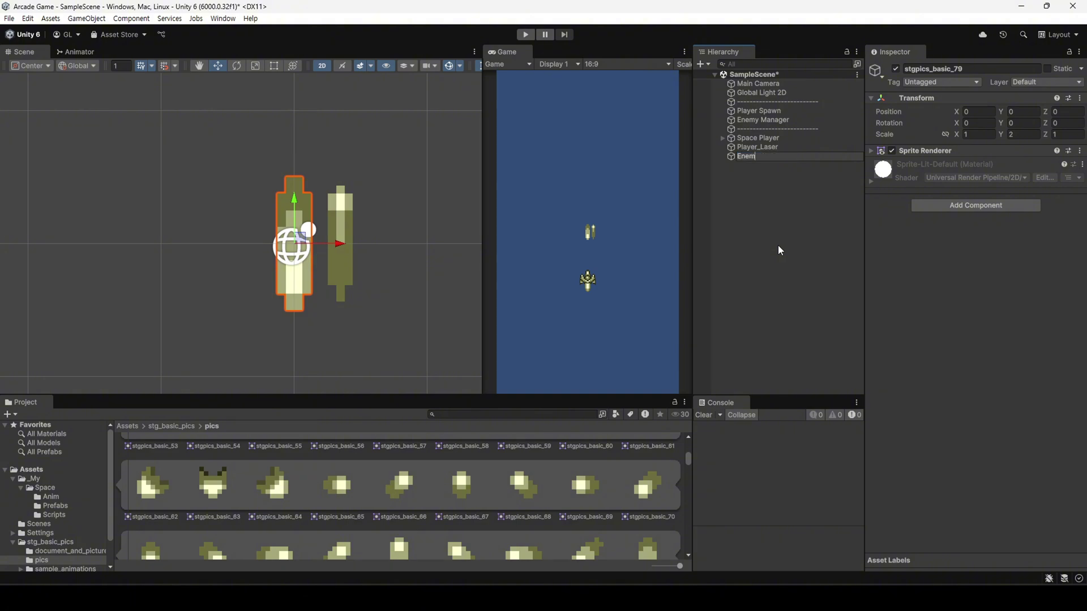
pyautogui.write('y_Laser')
pyautogui.press('Return')
pyautogui.click(778, 244)
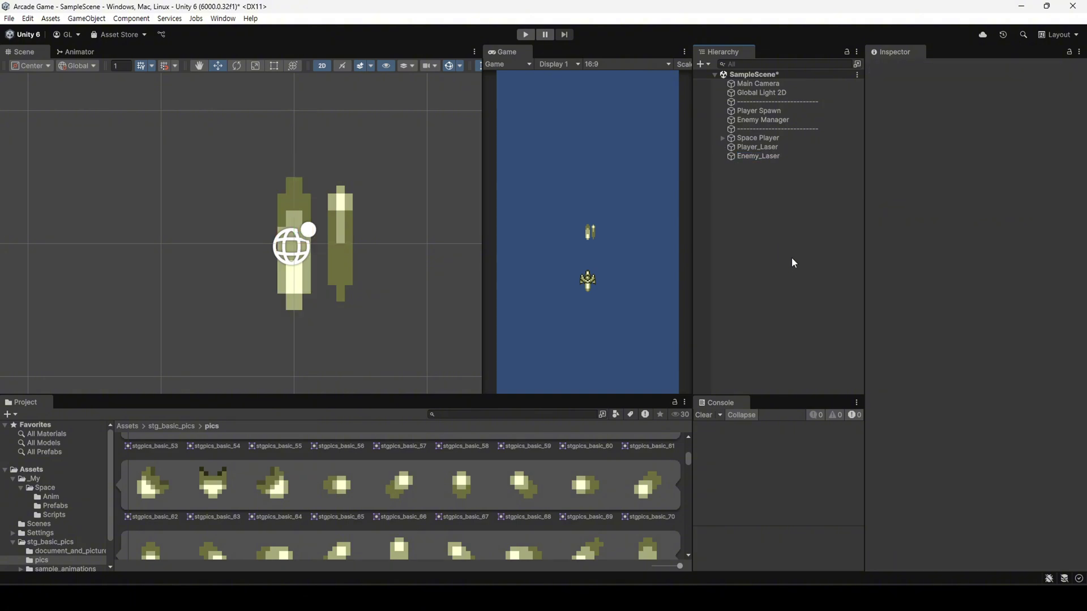
# - Add a Rigidbody 2D to Player_Laser and Enemy_Laser with Gravity Scale 0 and Freeze Rotation Z ticked
pyautogui.click(751, 148)
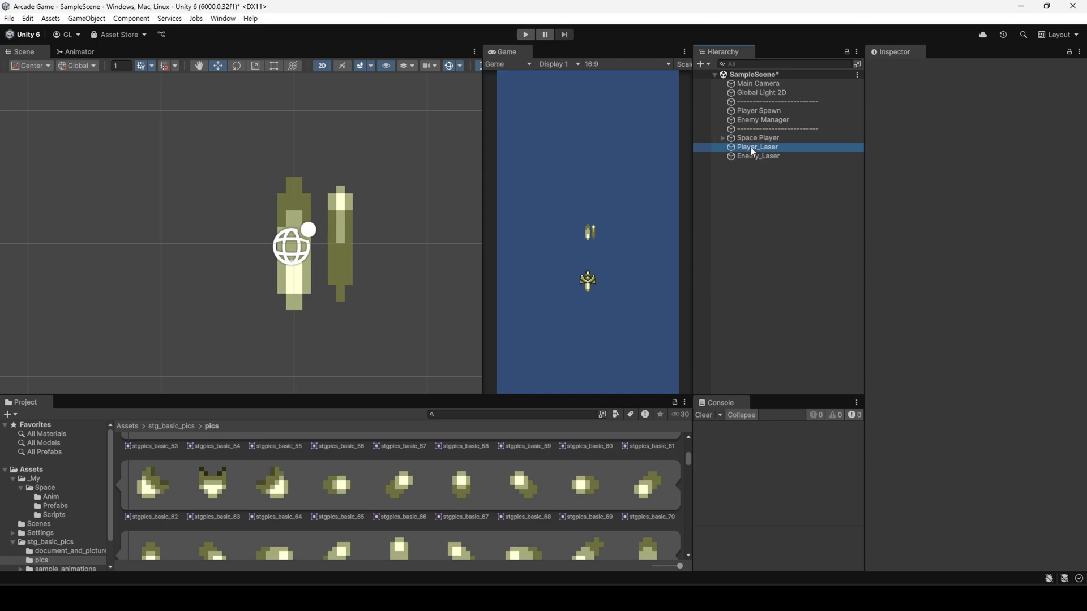
pyautogui.keyDown('shift'); pyautogui.click(753, 157); pyautogui.keyUp('shift')
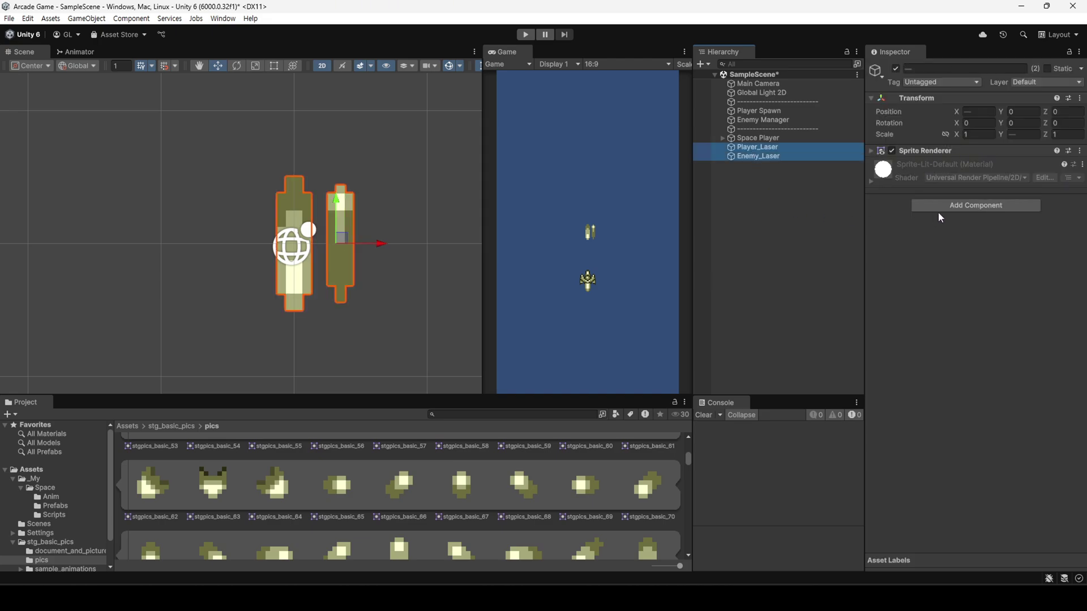
pyautogui.click(953, 206)
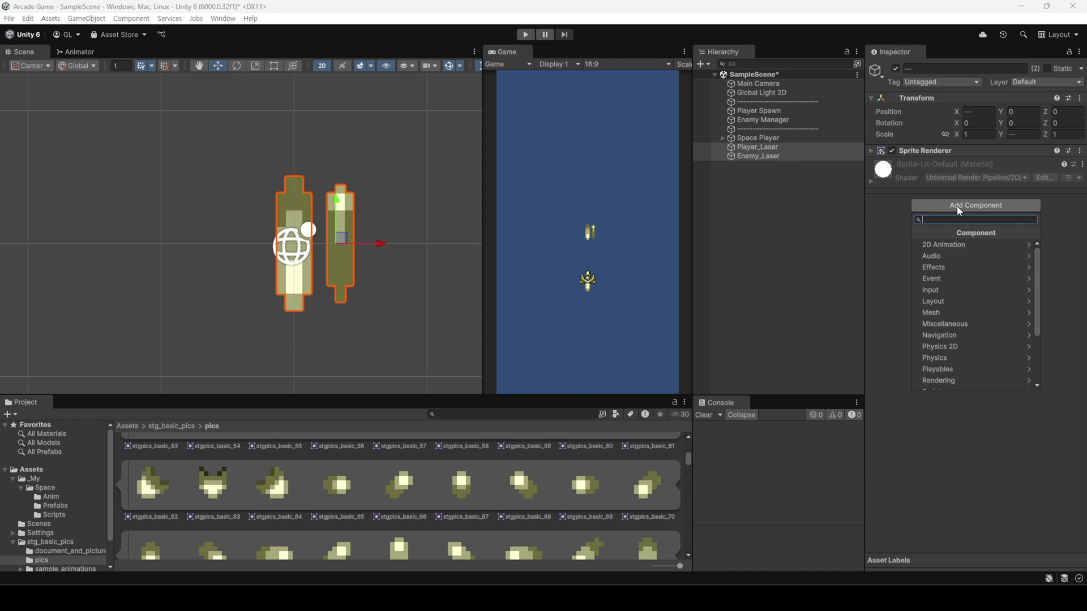
pyautogui.write('ri')
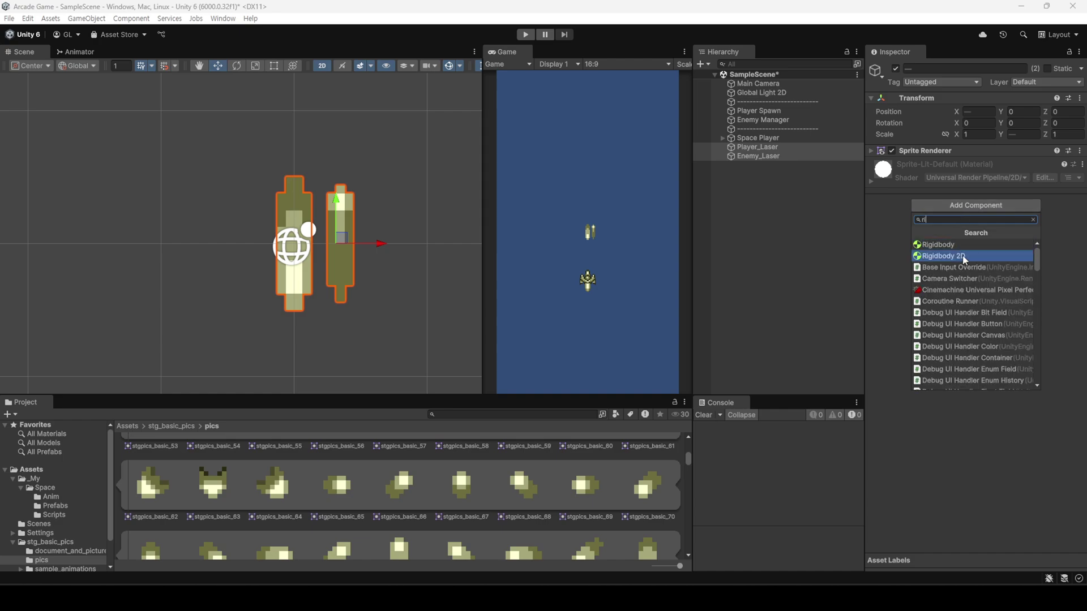
pyautogui.click(964, 258)
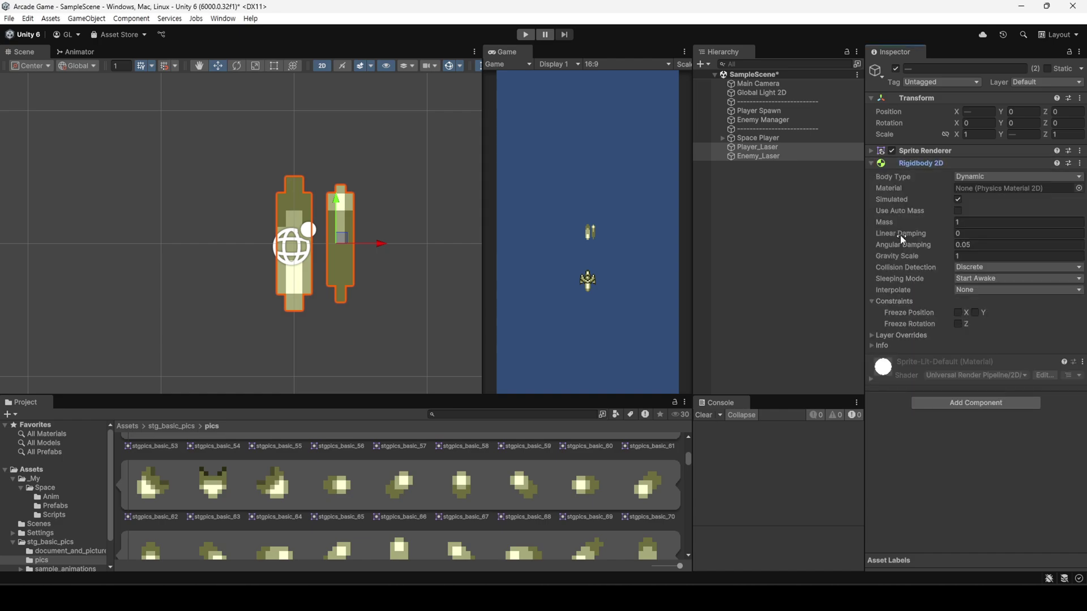
pyautogui.click(967, 256)
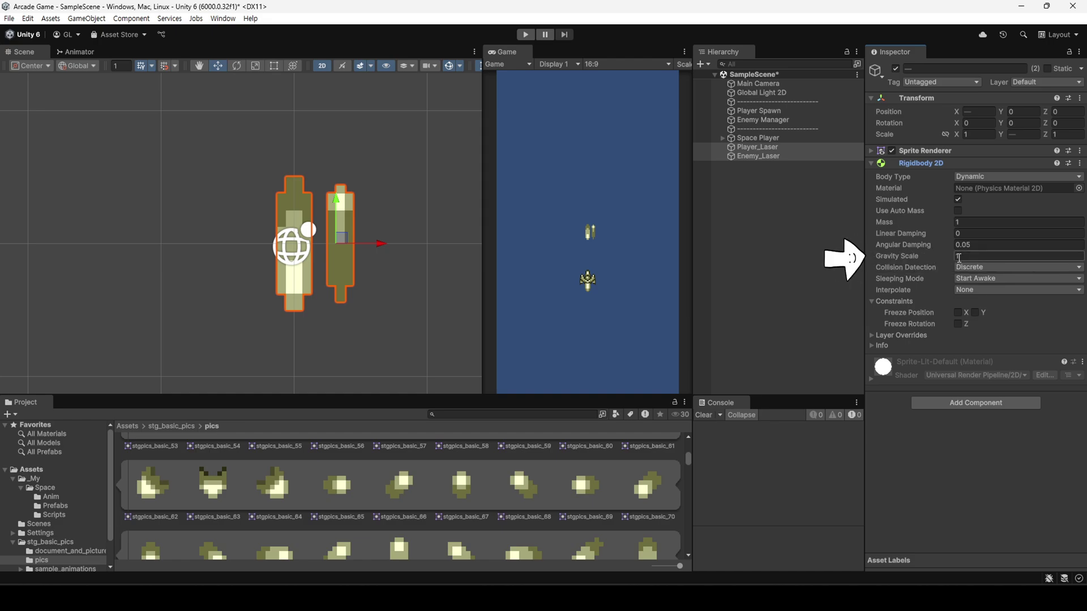
pyautogui.write('0')
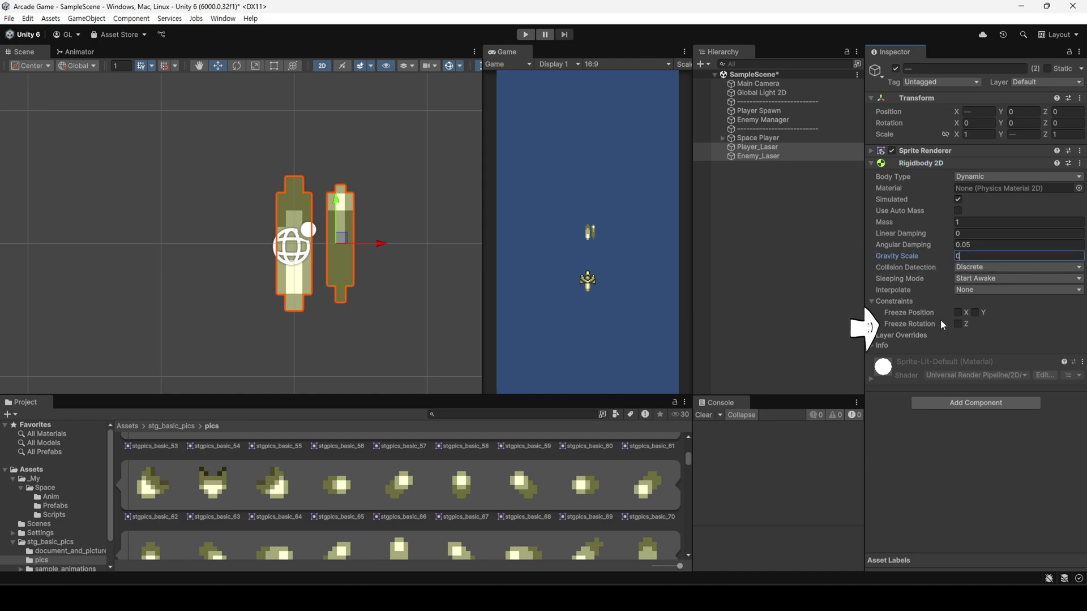
pyautogui.click(958, 325)
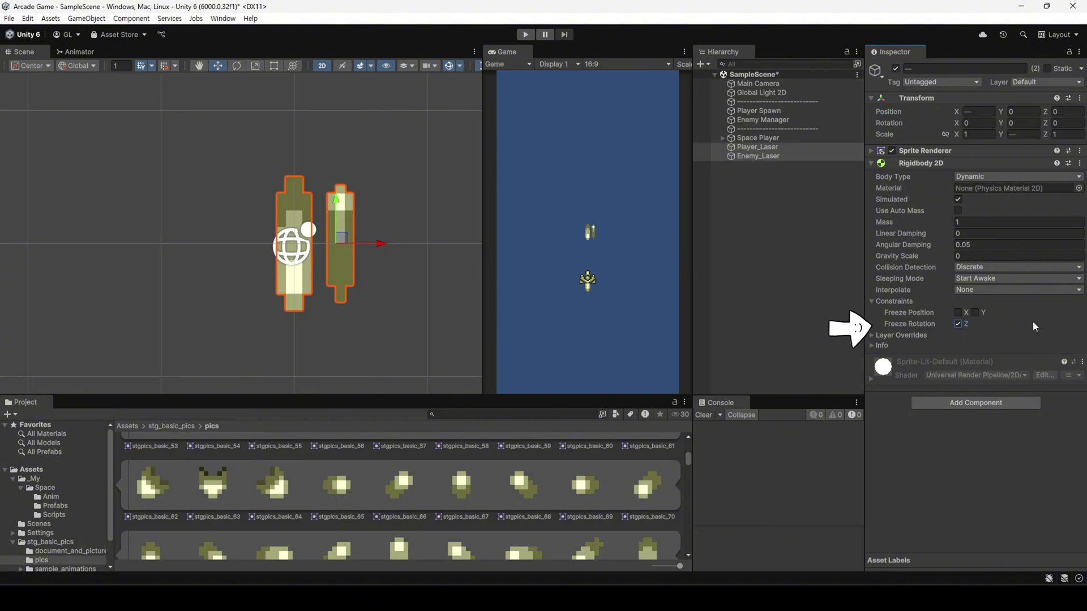
pyautogui.click(871, 164)
# - Add a Box Collider 2D to both lasers
pyautogui.click(963, 218)
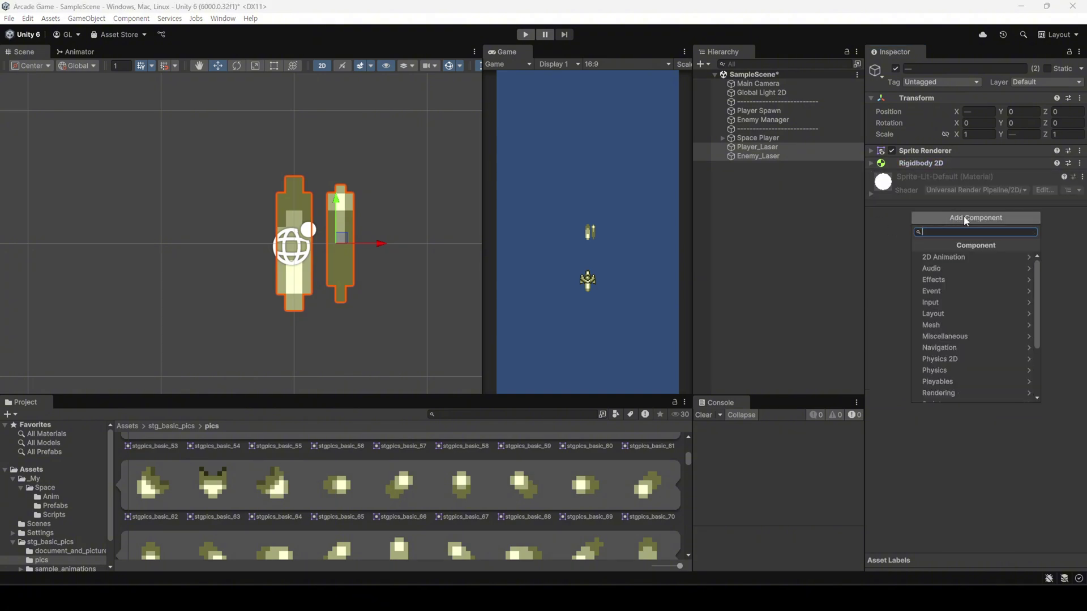
pyautogui.write('coll')
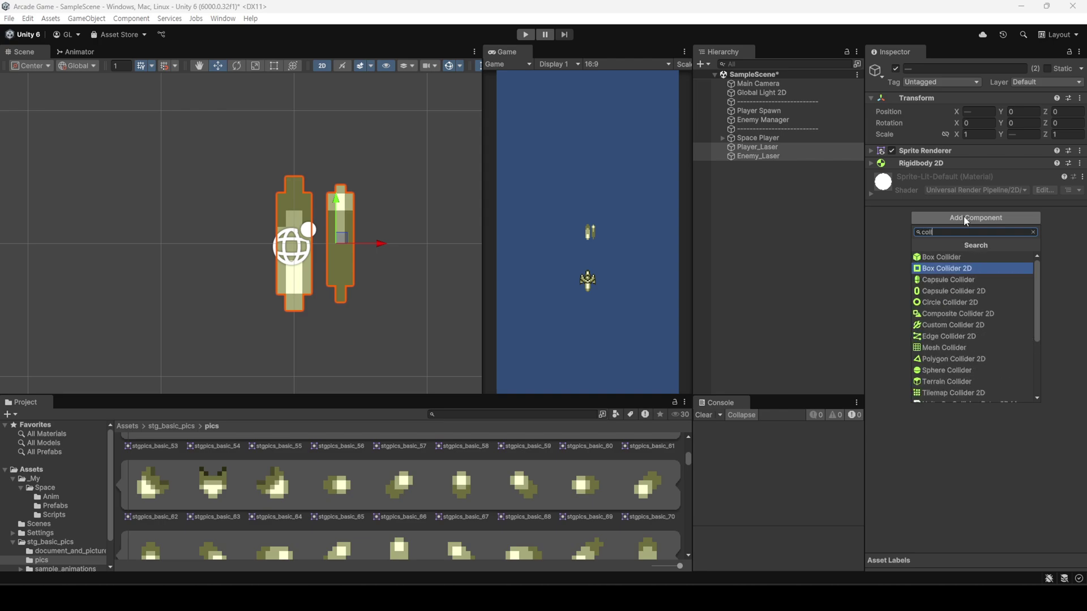
pyautogui.click(947, 270)
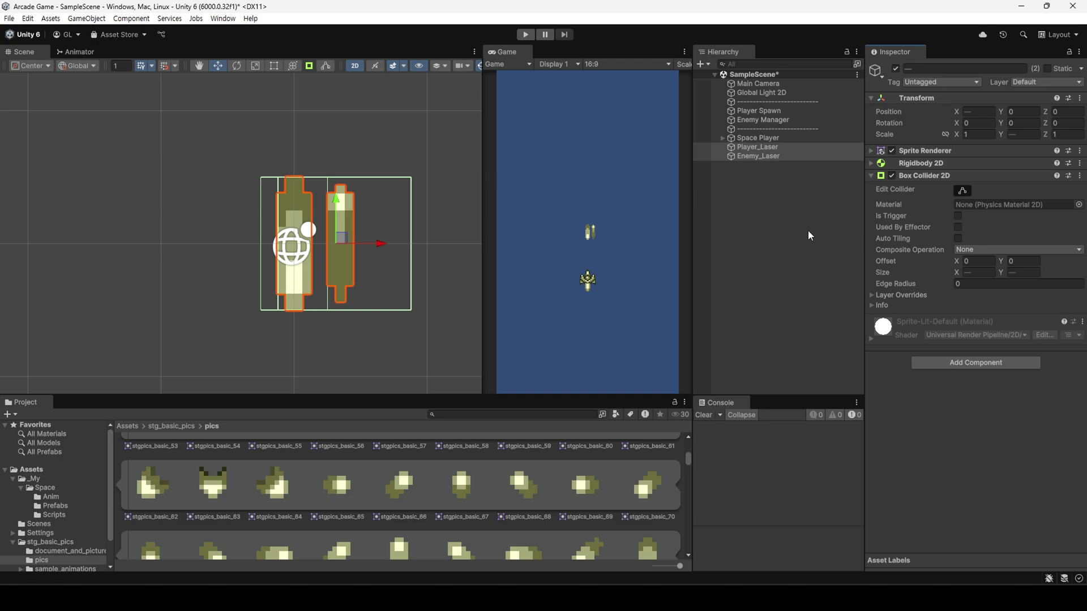
# - Trim Player_Laser's collider edges to fit its sprite with Edit Collider
pyautogui.click(767, 195)
pyautogui.click(748, 148)
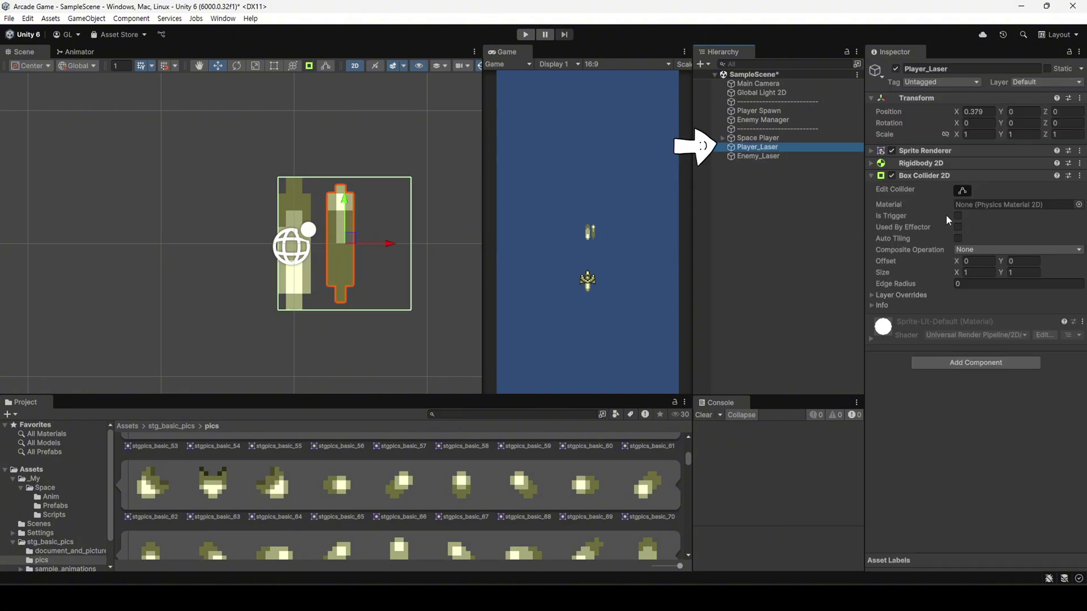
pyautogui.click(960, 191)
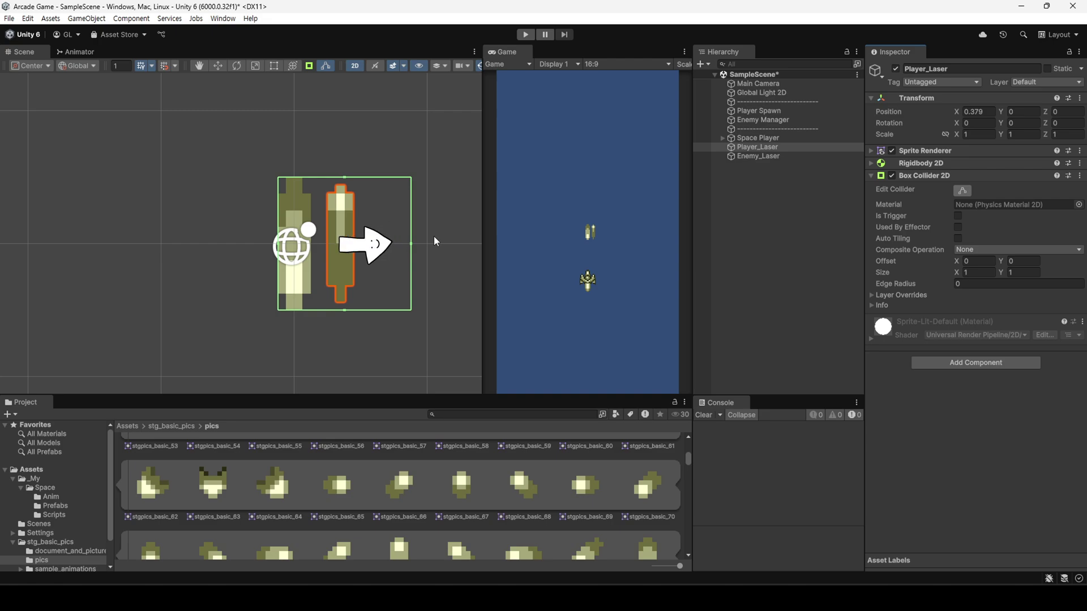
pyautogui.moveTo(410, 243); pyautogui.dragTo(356, 250)
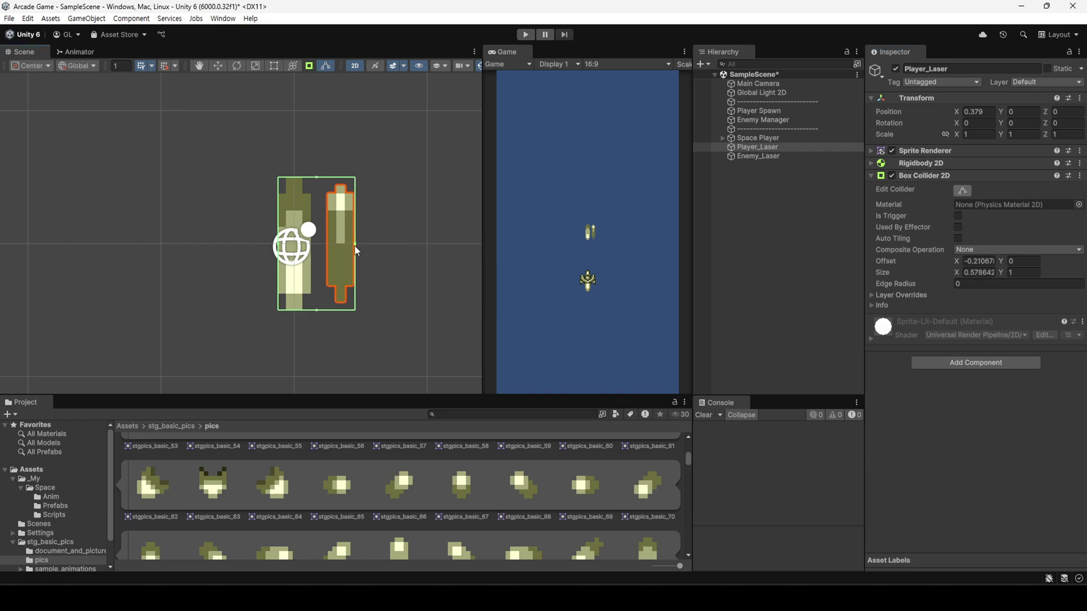
pyautogui.moveTo(278, 247); pyautogui.dragTo(324, 253)
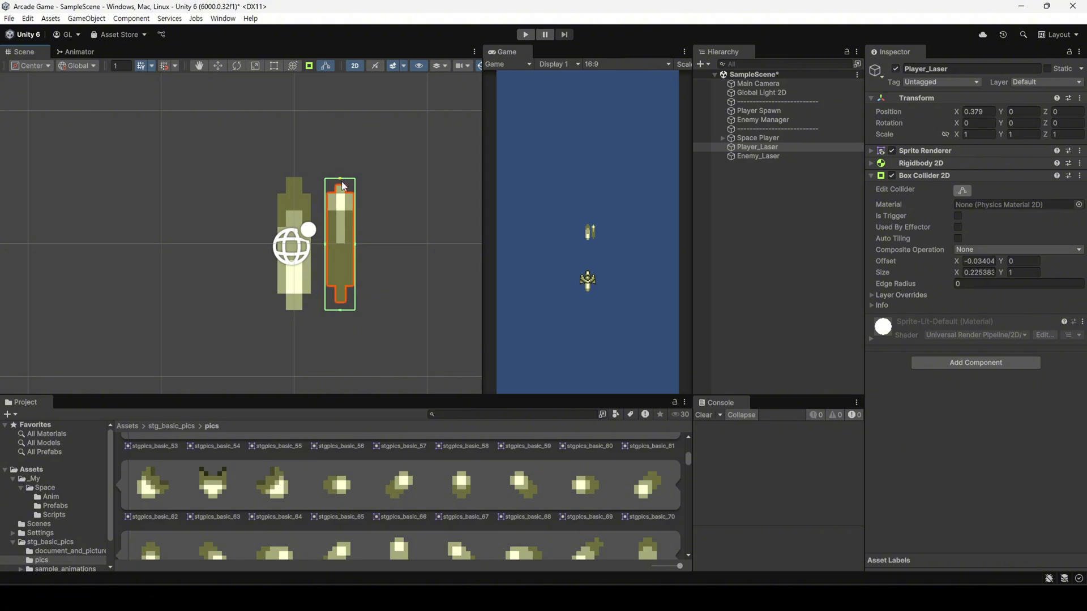
pyautogui.moveTo(343, 185); pyautogui.dragTo(340, 218)
pyautogui.moveTo(343, 313); pyautogui.dragTo(342, 306)
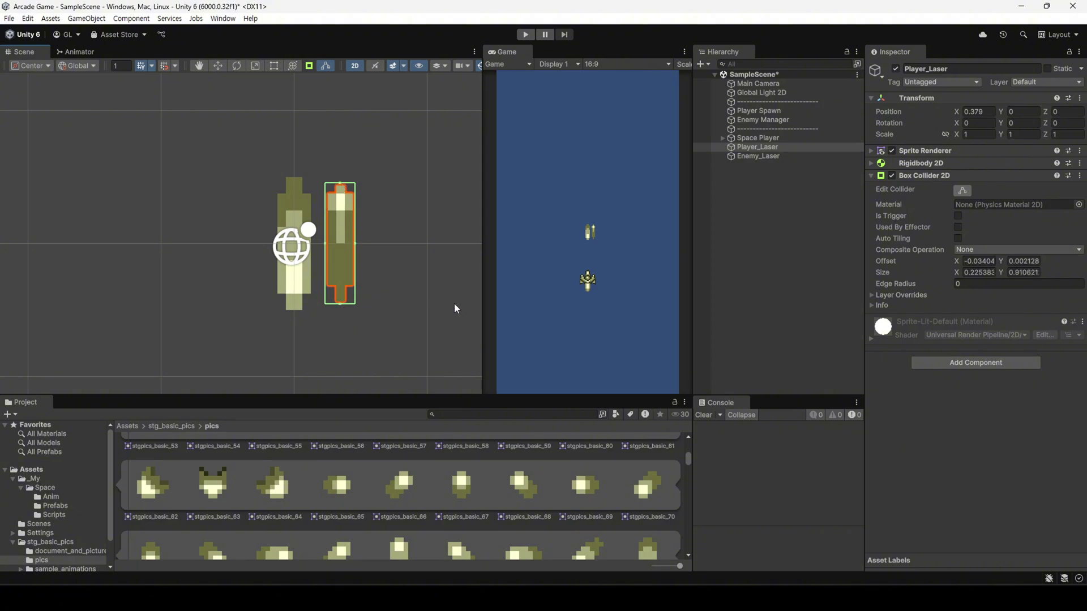
pyautogui.click(963, 192)
# - Narrow Enemy_Laser's collider to the sprite's width
pyautogui.click(758, 156)
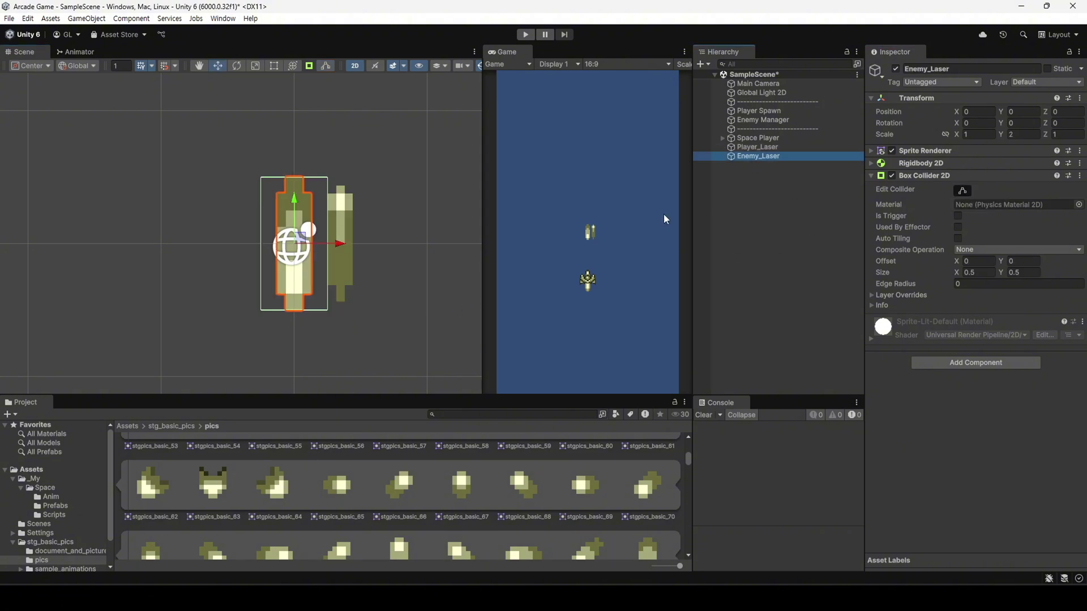
pyautogui.click(963, 190)
pyautogui.moveTo(333, 249); pyautogui.dragTo(276, 247)
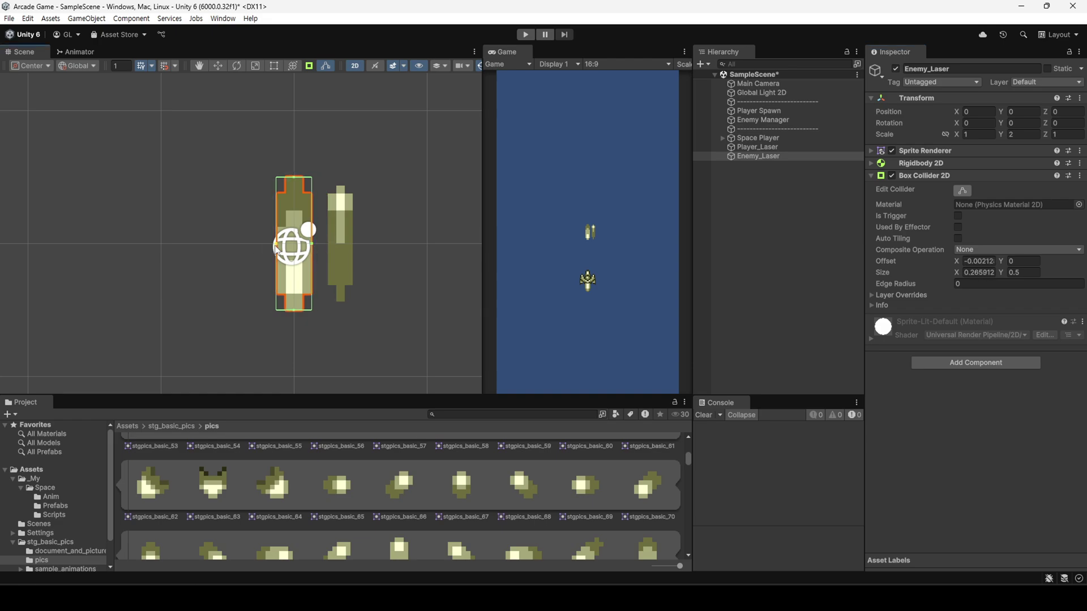
pyautogui.click(963, 192)
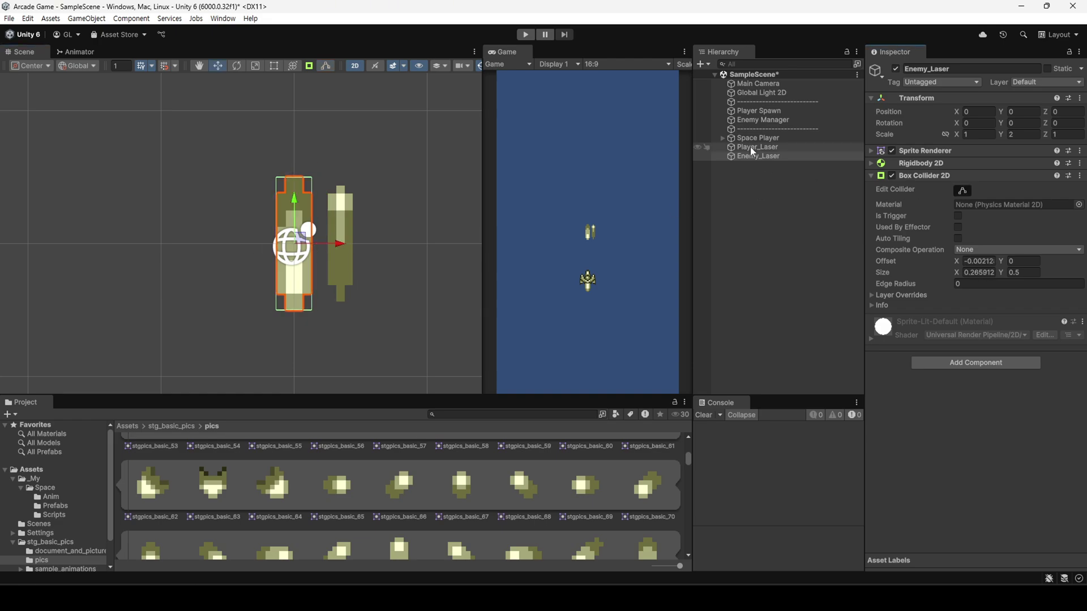
# - Set Player_Laser's Position X to 0
pyautogui.click(757, 147)
pyautogui.click(977, 112)
pyautogui.write('0')
pyautogui.click(296, 380)
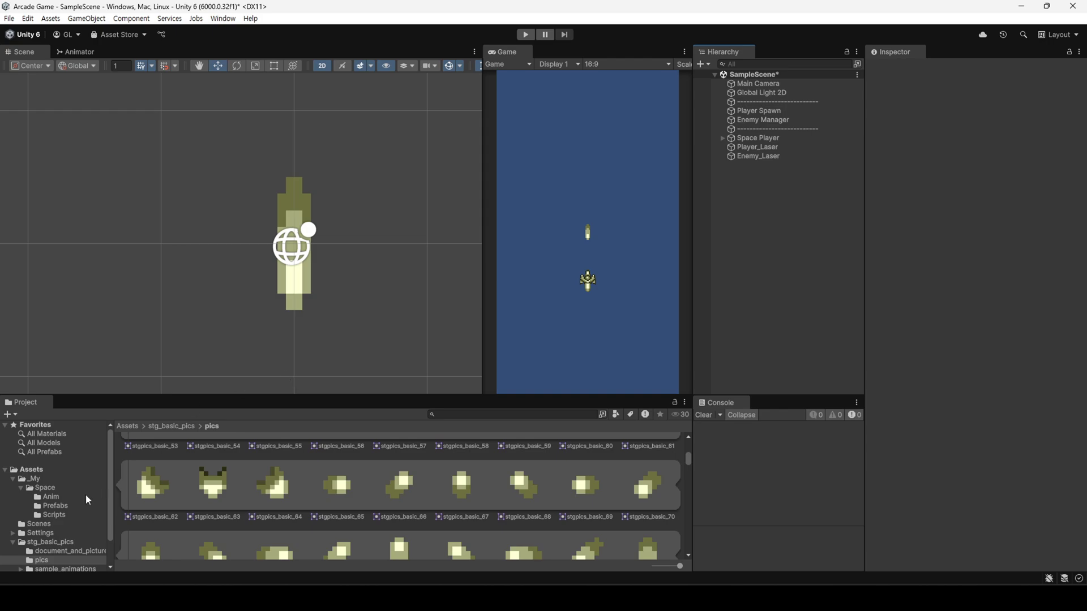
# - Turn both lasers into prefabs in the Prefabs folder
pyautogui.click(55, 507)
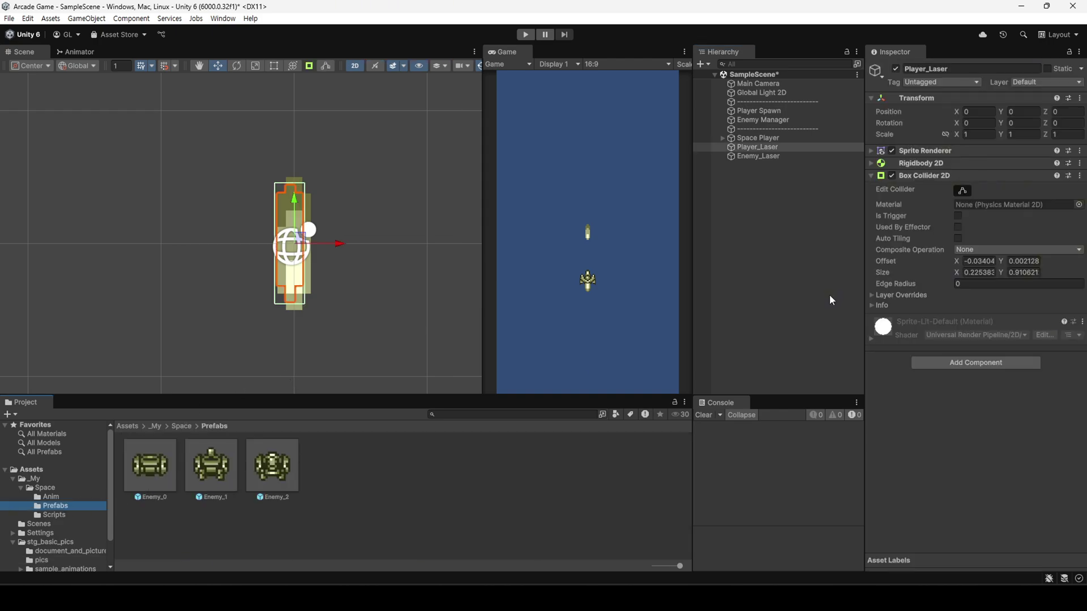
pyautogui.keyDown('shift'); pyautogui.click(757, 156); pyautogui.keyUp('shift')
pyautogui.moveTo(758, 156); pyautogui.dragTo(406, 457)
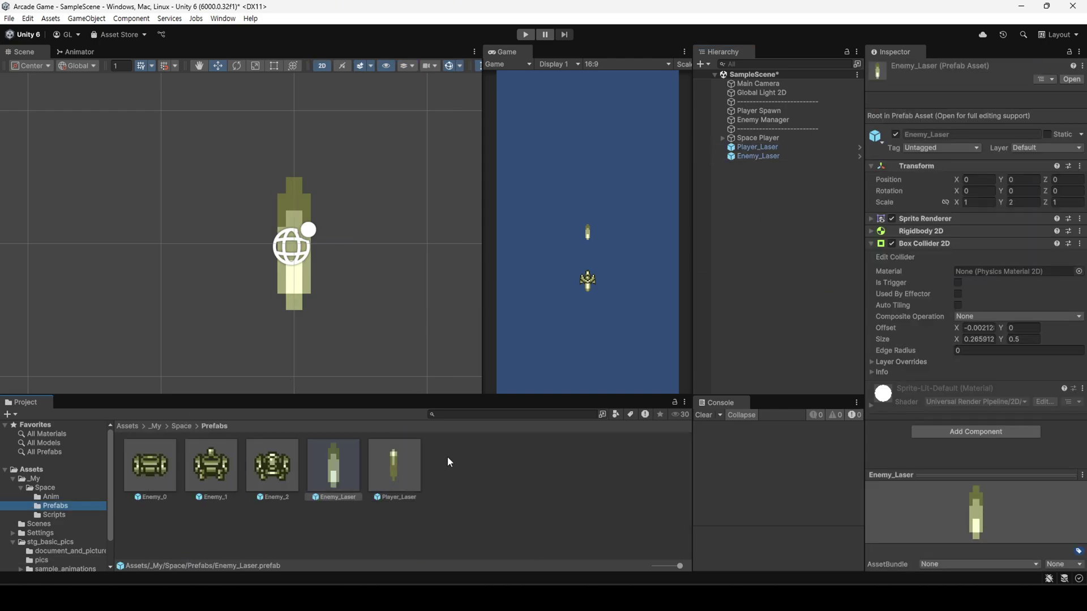
# - Delete the Player_Laser and Enemy_Laser objects from the scene
pyautogui.click(759, 156)
pyautogui.keyDown('shift'); pyautogui.click(760, 147); pyautogui.keyUp('shift')
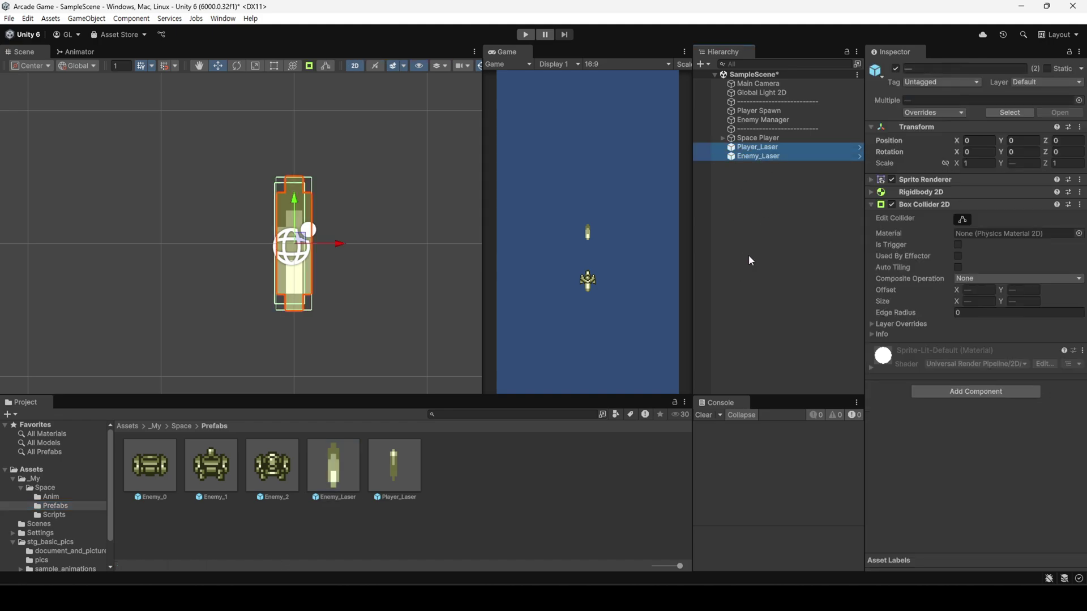
pyautogui.press('Delete')
pyautogui.scroll(-3, 318, 275)
pyautogui.scroll(-3, 385, 265)
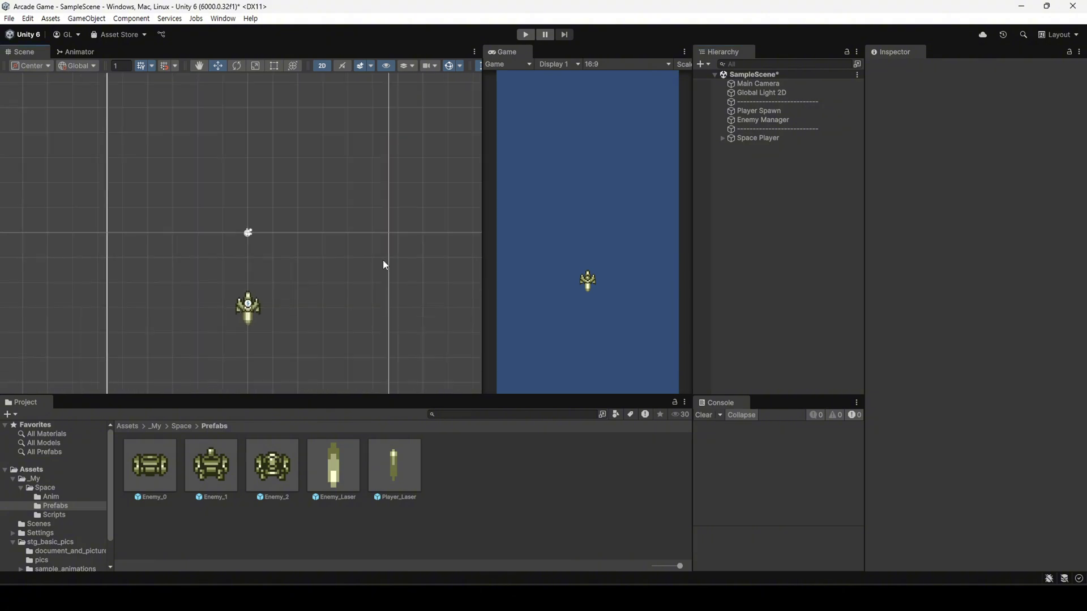
pyautogui.hotkey('ctrl', 'z')
pyautogui.hotkey('ctrl', 'z')
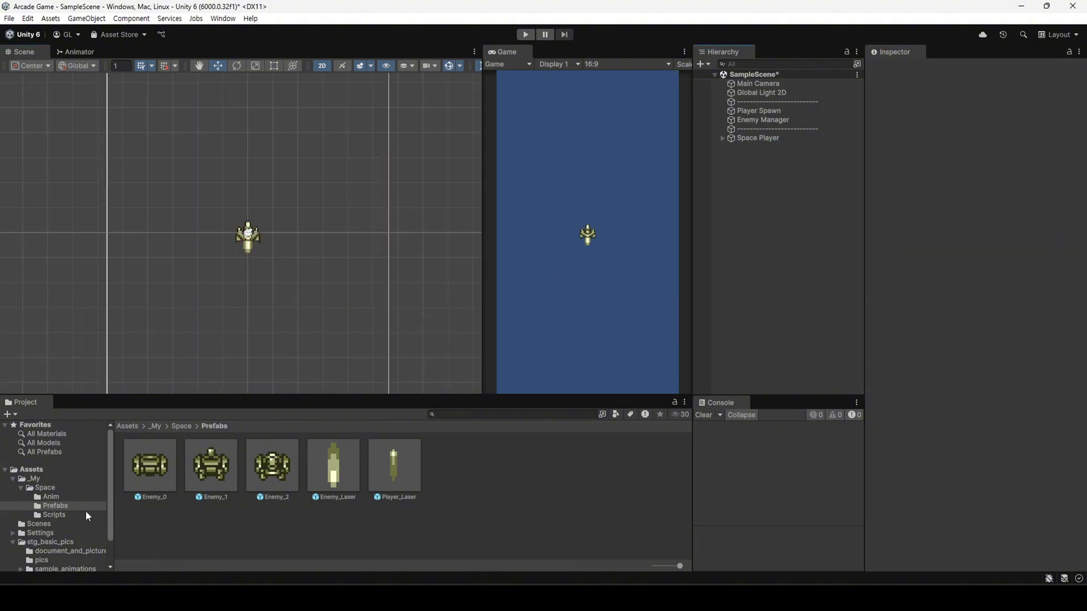
# - Create a new MonoBehaviour script named Laser in the Scripts folder
pyautogui.click(75, 514)
pyautogui.rightClick(407, 485)
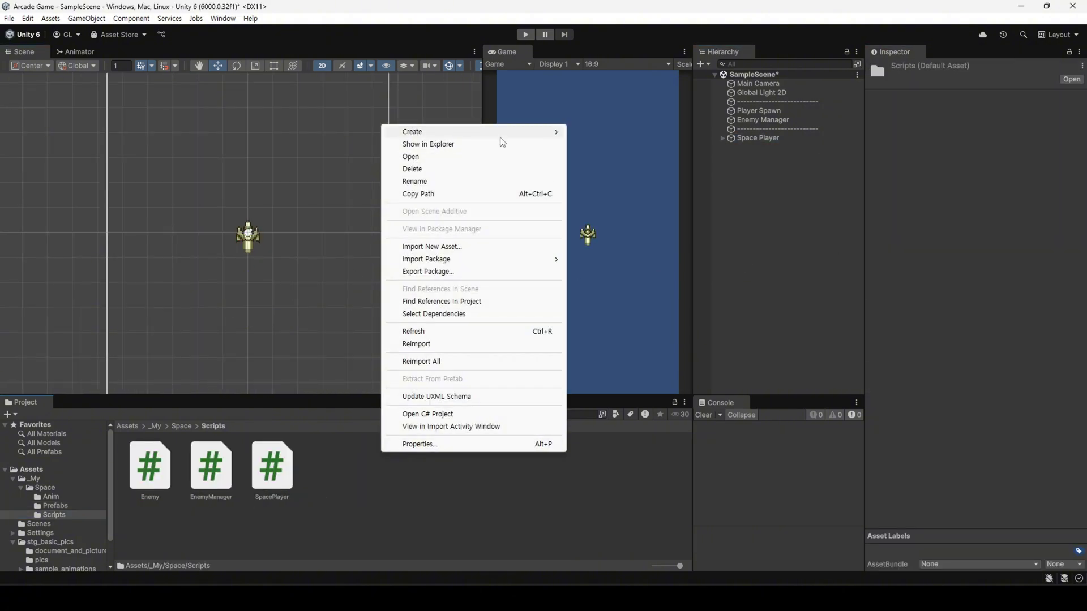
pyautogui.moveTo(500, 133)
pyautogui.moveTo(623, 249)
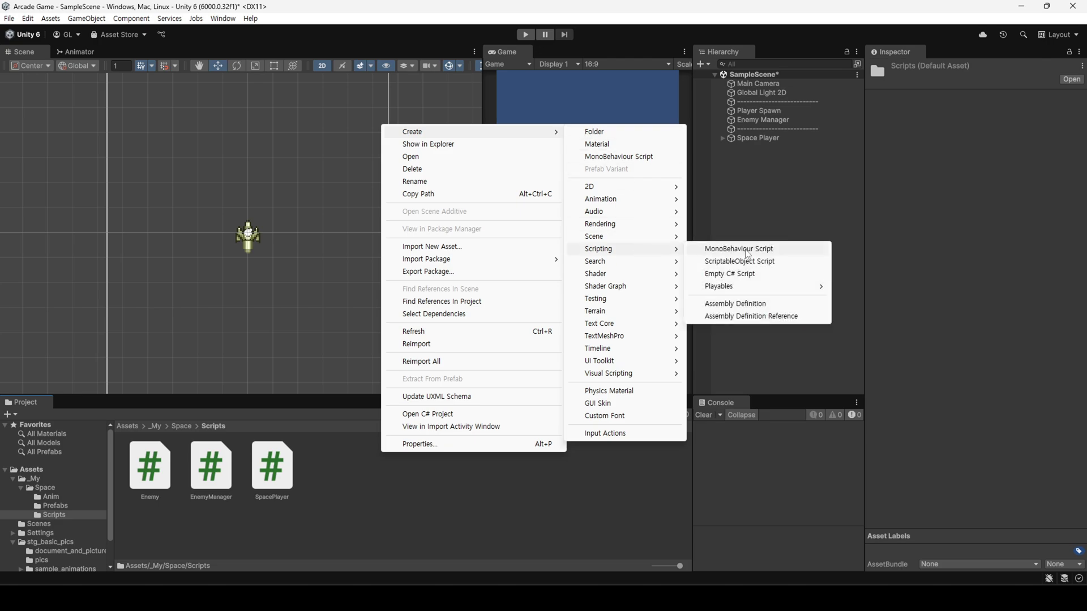
pyautogui.click(748, 254)
pyautogui.write('Laser')
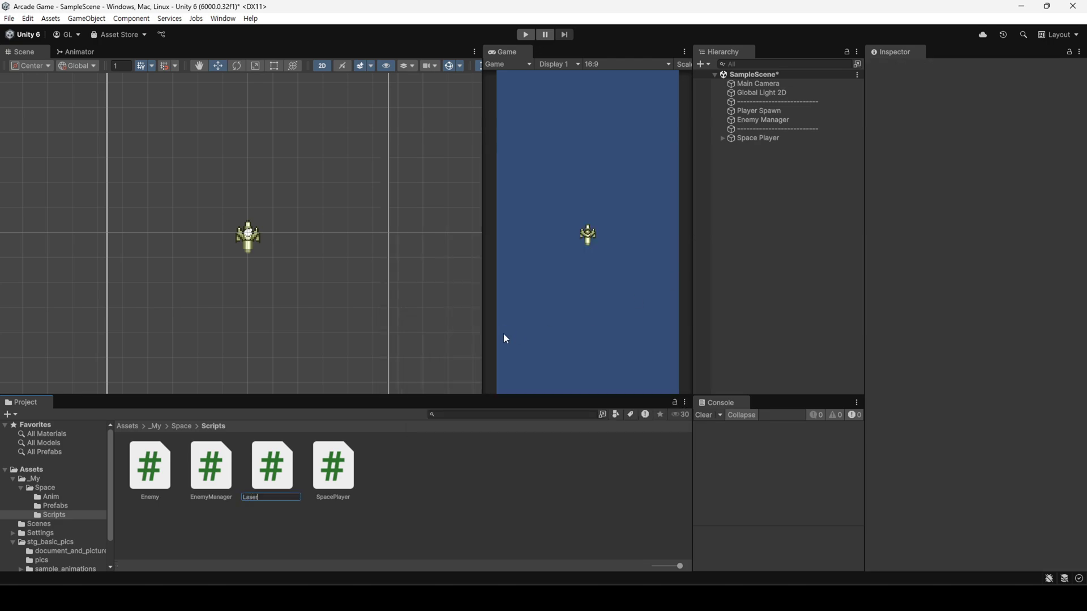
pyautogui.press('Return')
pyautogui.press('Return')
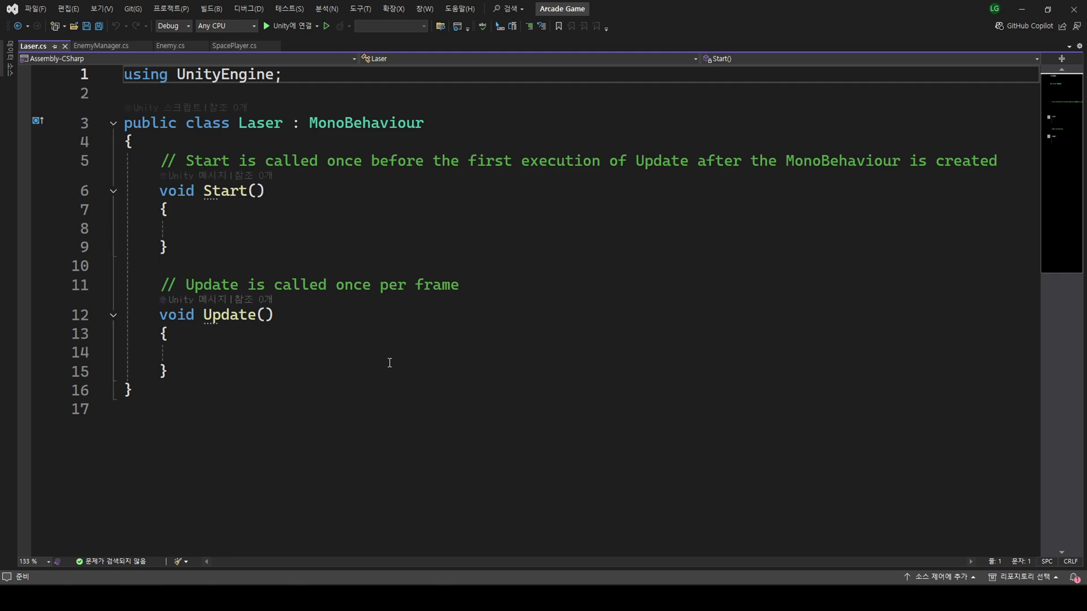
# - Declare fields: public Vector2 direction = Vector2.up, float speed = 15, and a Rigidbody2D rigidbody2D
pyautogui.click(368, 144)
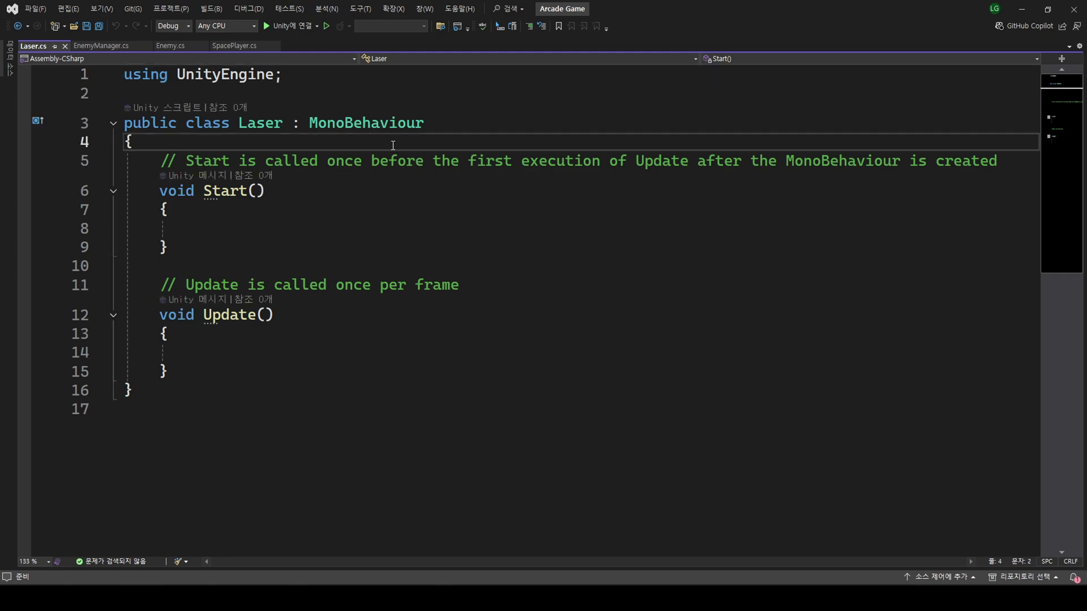
pyautogui.press('Return')
pyautogui.press('Return')
pyautogui.press('Up')
pyautogui.write('pu')
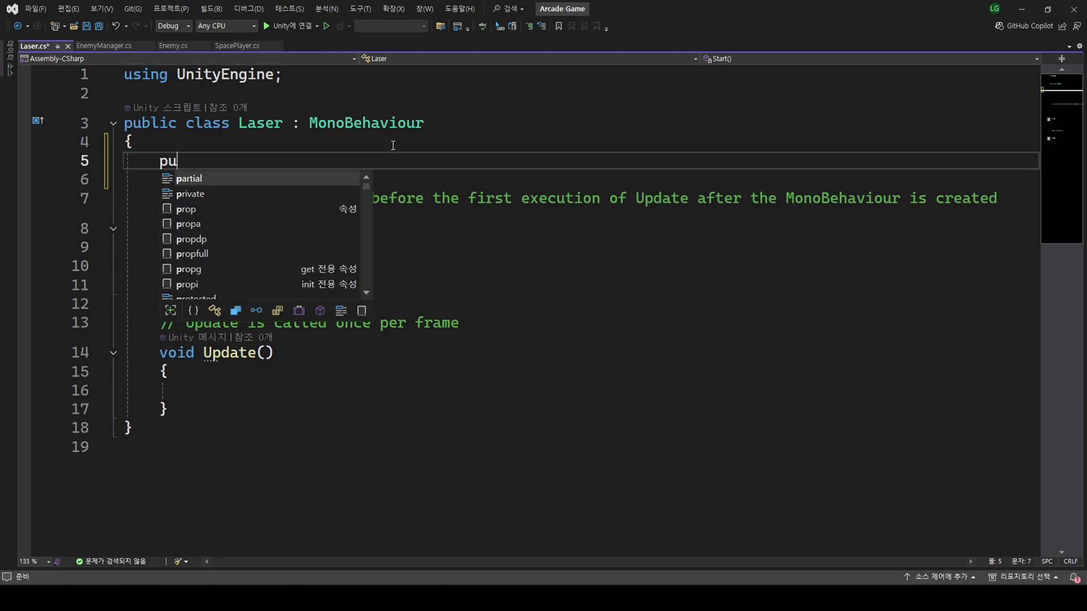
pyautogui.write('blic ')
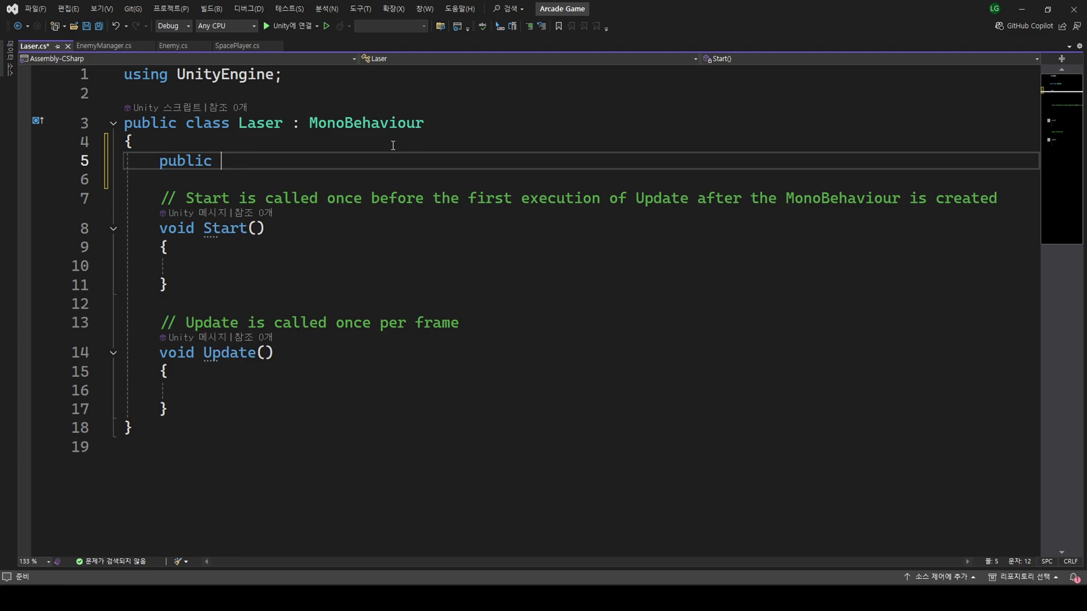
pyautogui.write('Vector2 ')
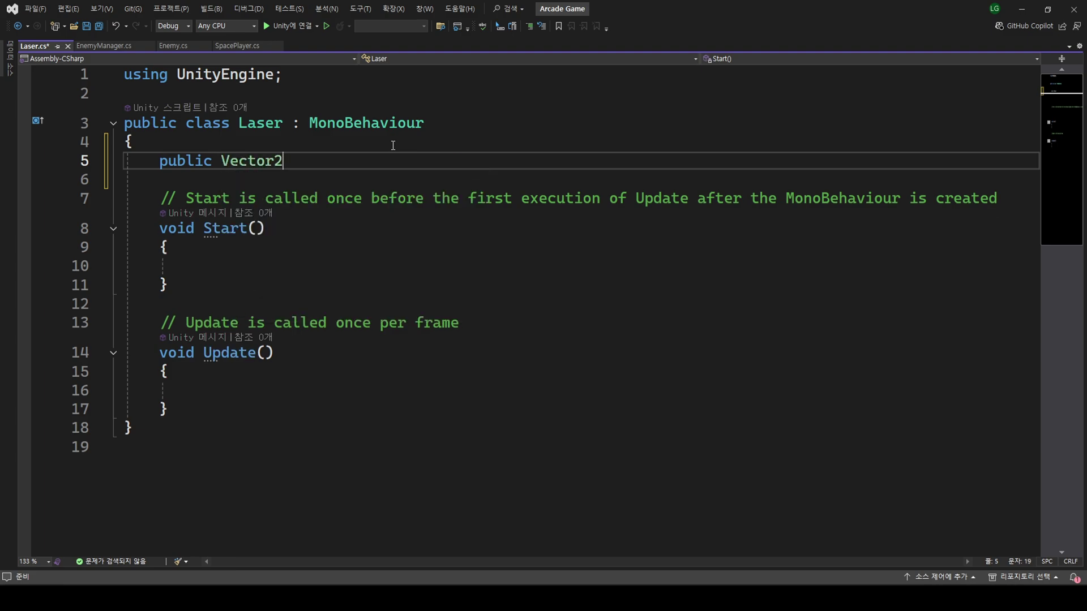
pyautogui.write('direction = ')
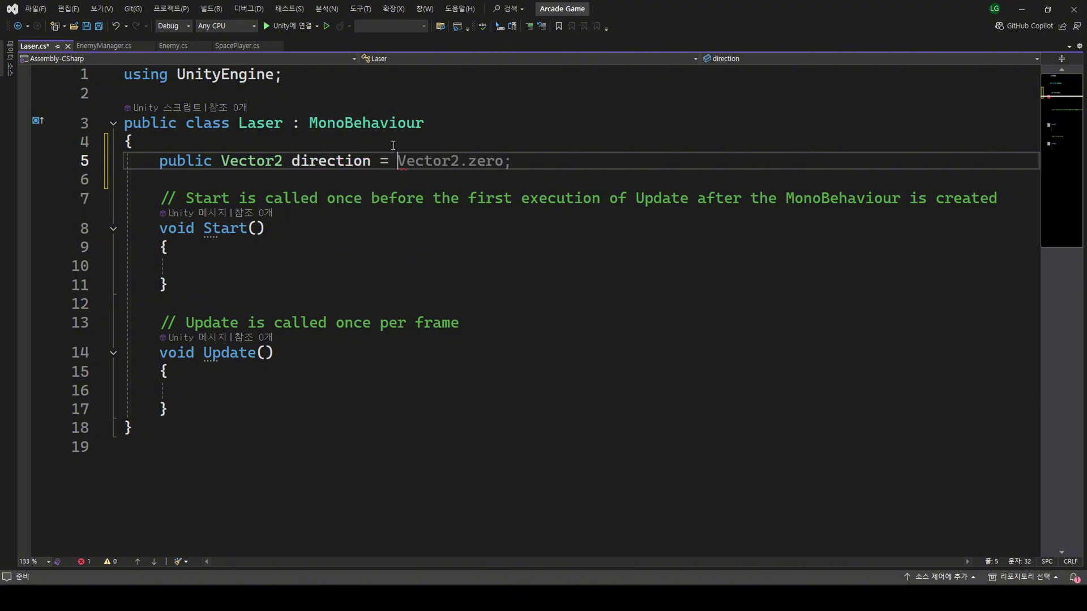
pyautogui.write('Vector2')
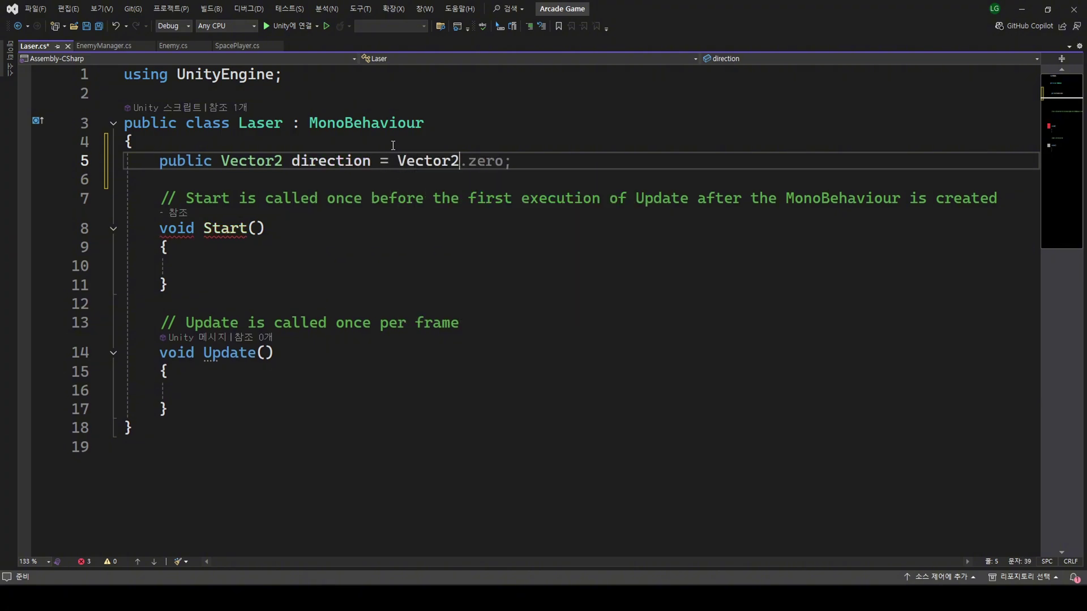
pyautogui.write('.up;')
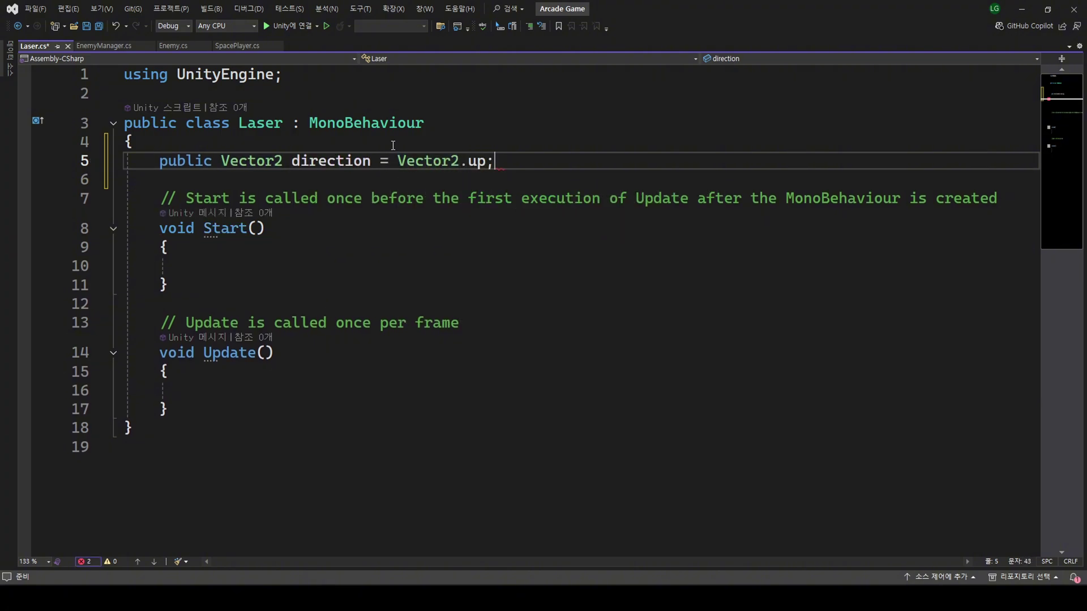
pyautogui.press('Return')
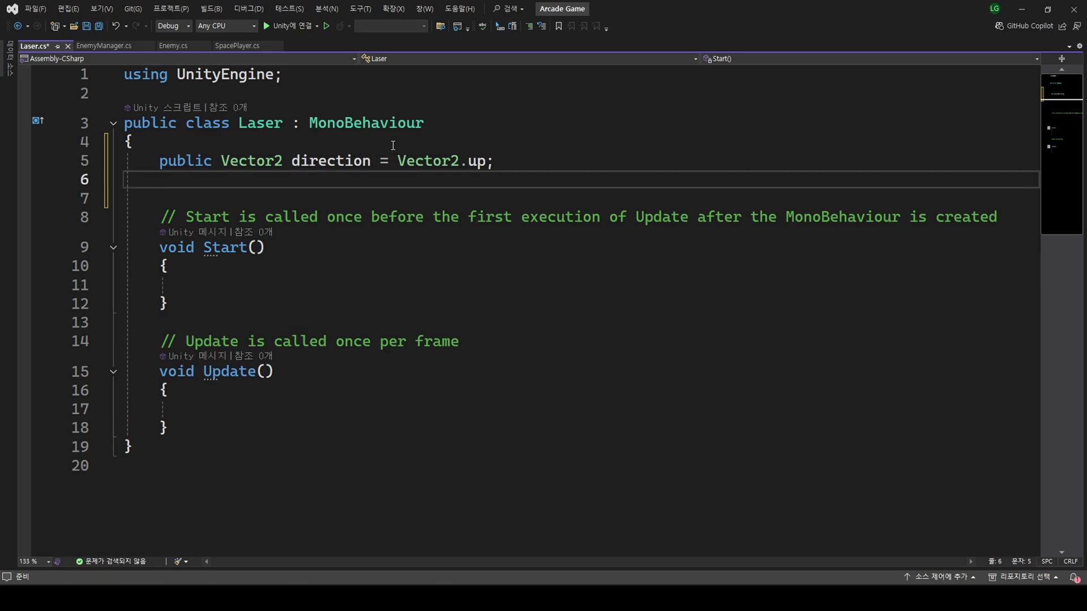
pyautogui.write('float ')
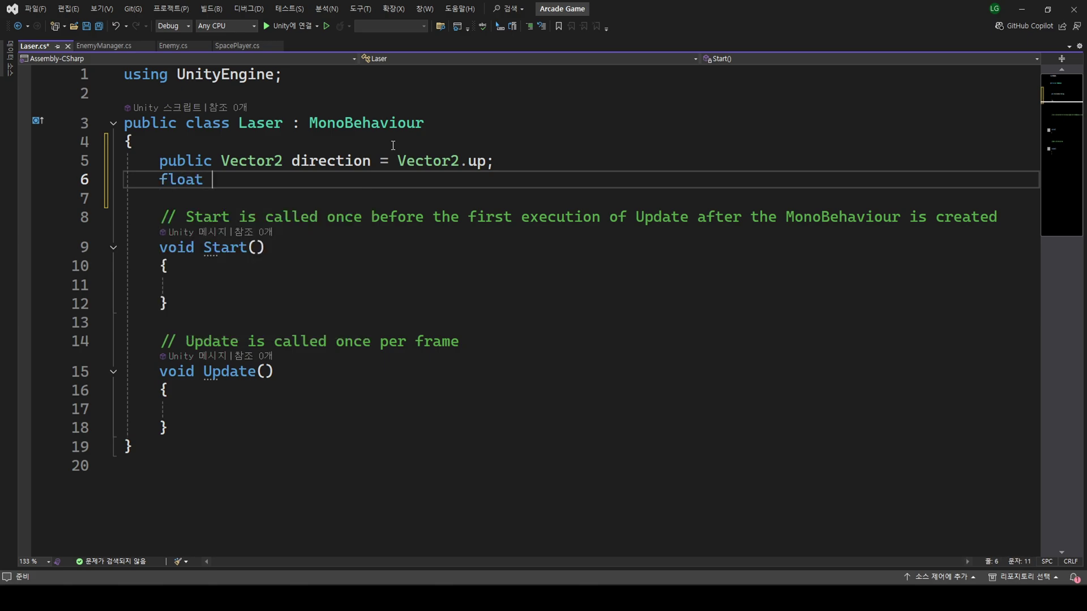
pyautogui.write('speed = 15;')
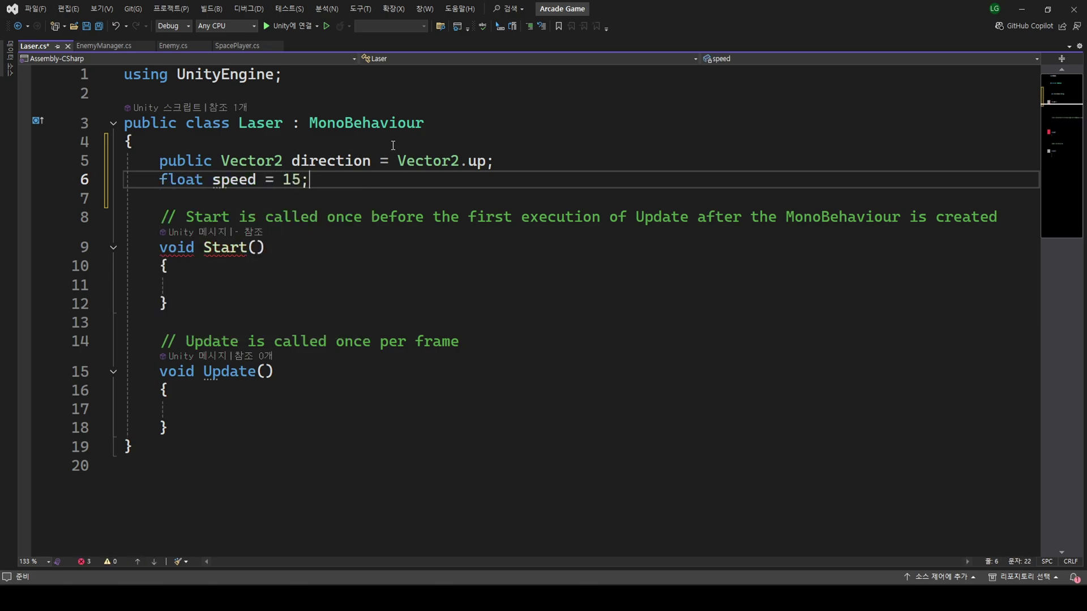
pyautogui.press('Return')
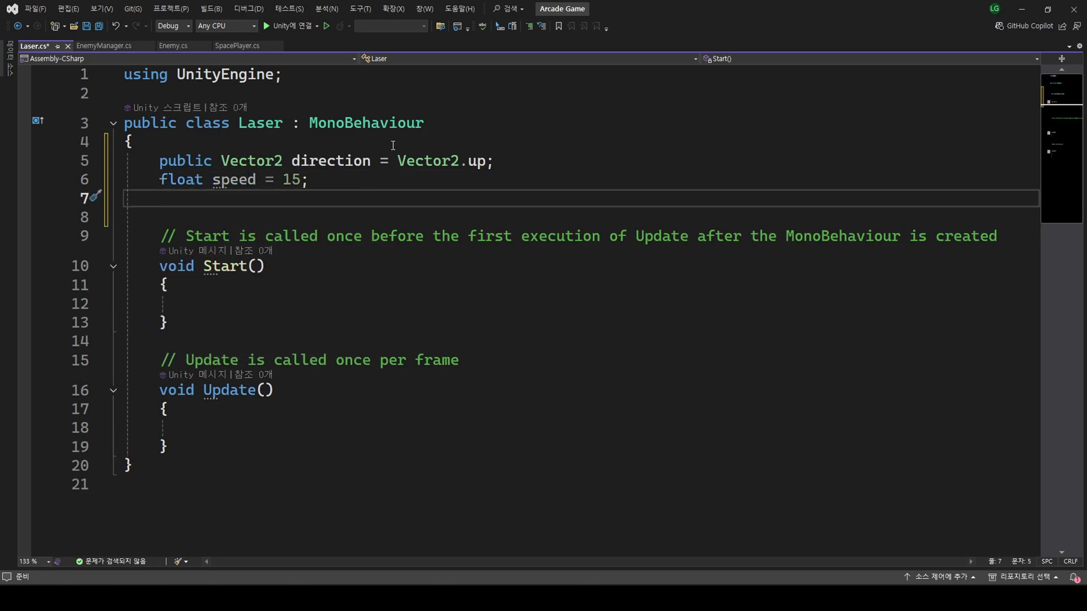
pyautogui.write('Rigidbody2D')
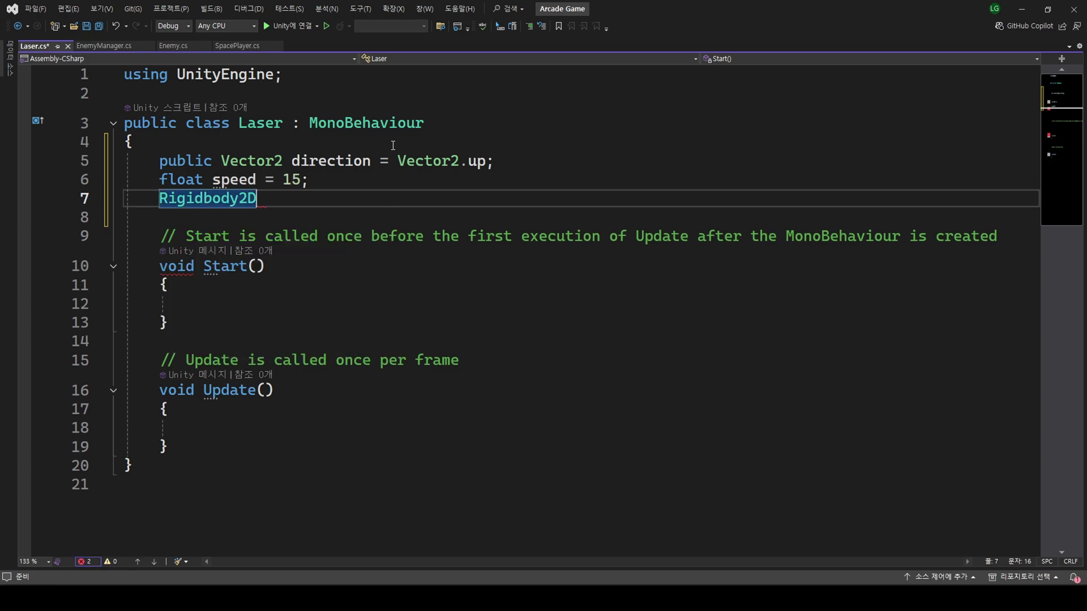
pyautogui.press('Up')
pyautogui.press('Up')
pyautogui.press('Up')
pyautogui.press('Tab')
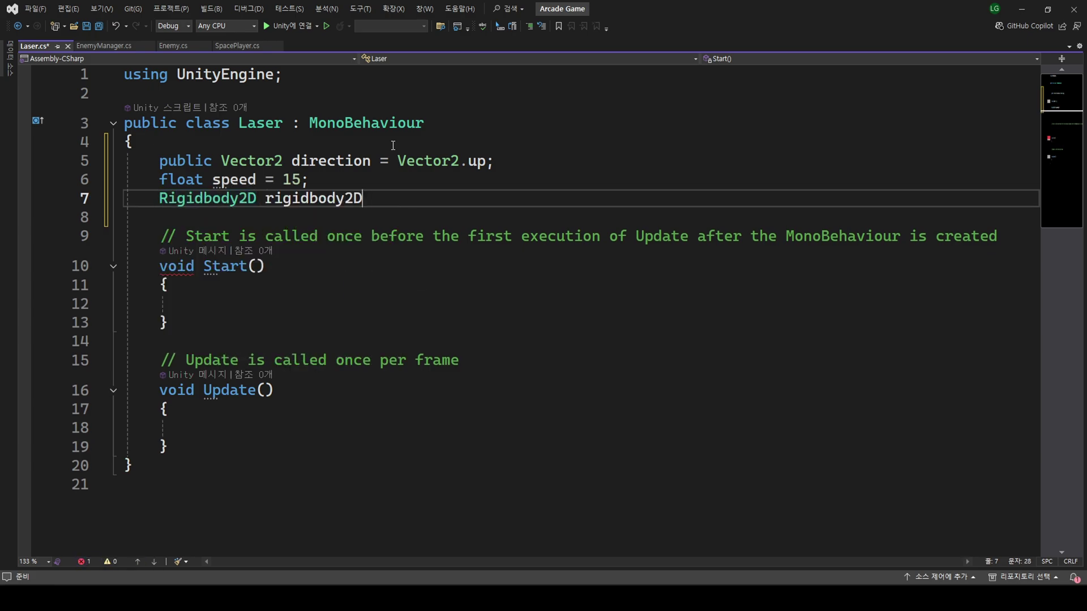
pyautogui.write(';')
pyautogui.press('Home')
pyautogui.write('new')
pyautogui.press('End')
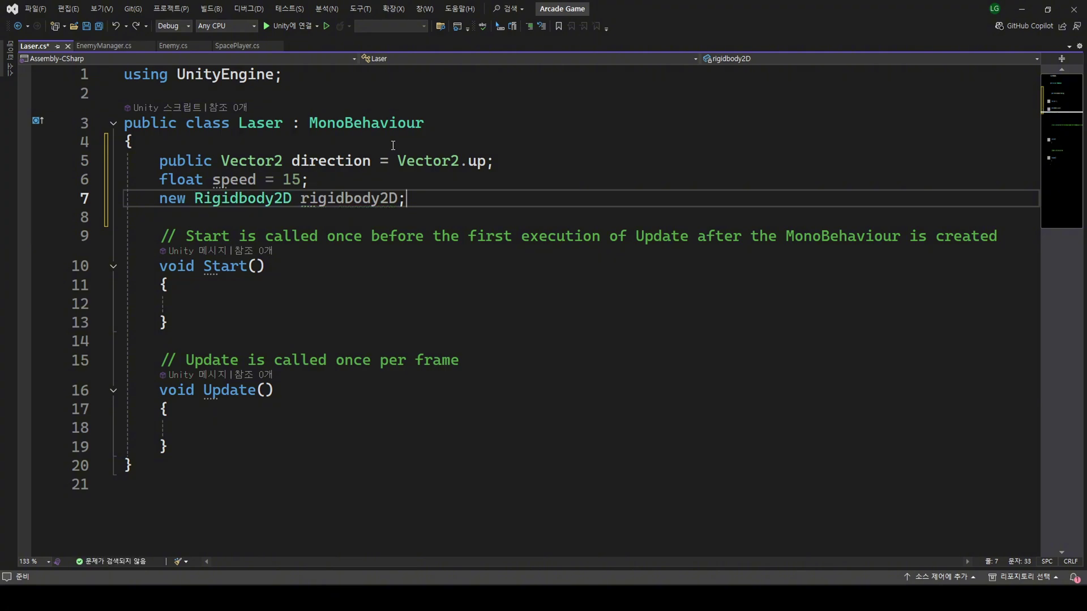
pyautogui.press('Return')
# - In Start, get the Rigidbody2D, set linearVelocity = direction * speed, and save
pyautogui.press('Down')
pyautogui.press('Down')
pyautogui.press('Down')
pyautogui.write('rig')
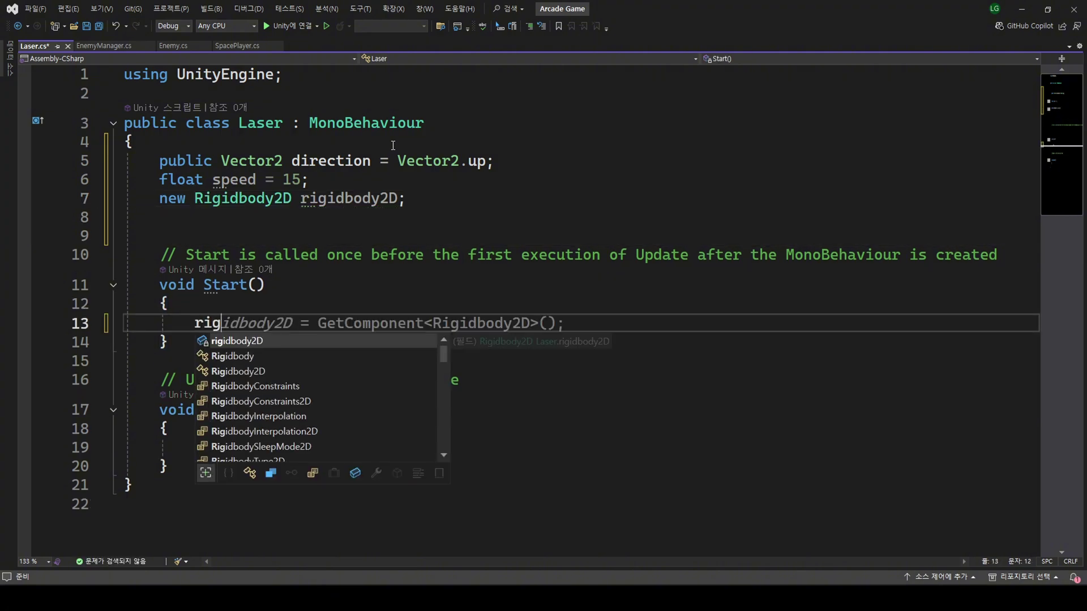
pyautogui.press('Tab')
pyautogui.press('Tab')
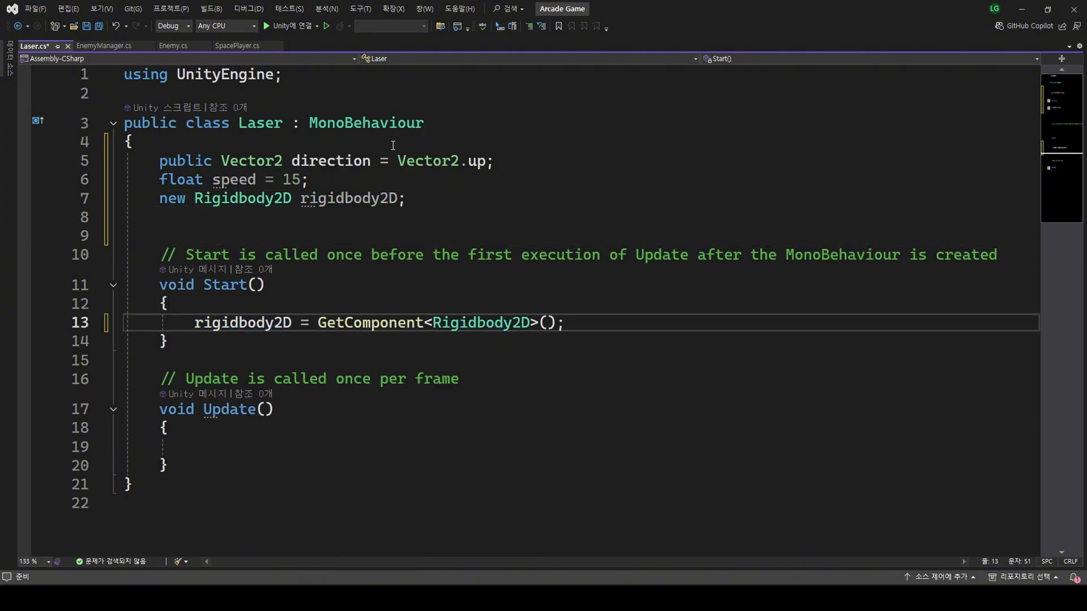
pyautogui.press('Return')
pyautogui.write('ri')
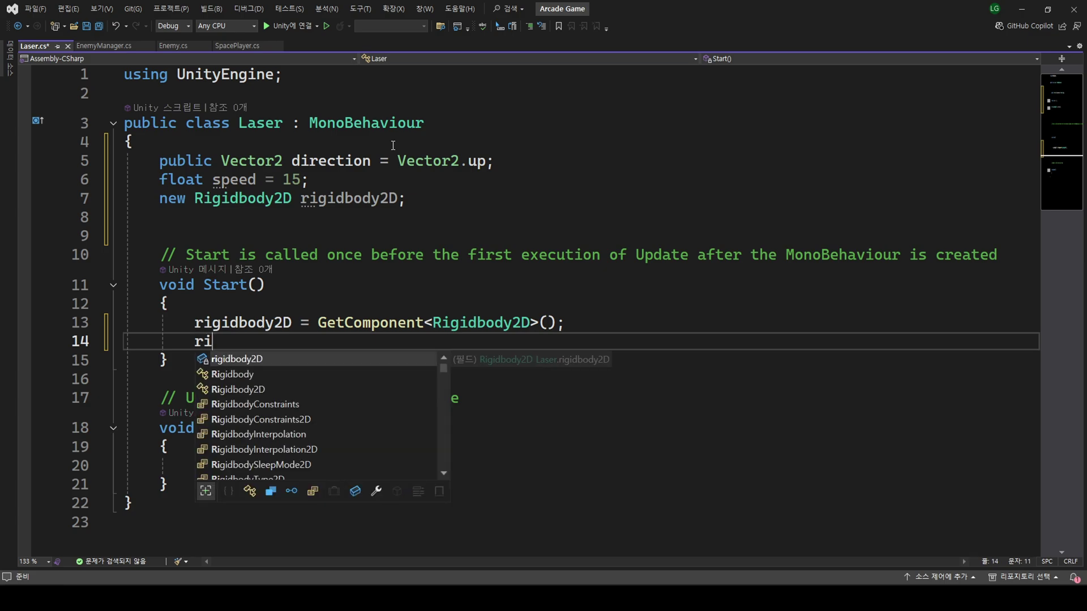
pyautogui.write('.li')
pyautogui.press('Down')
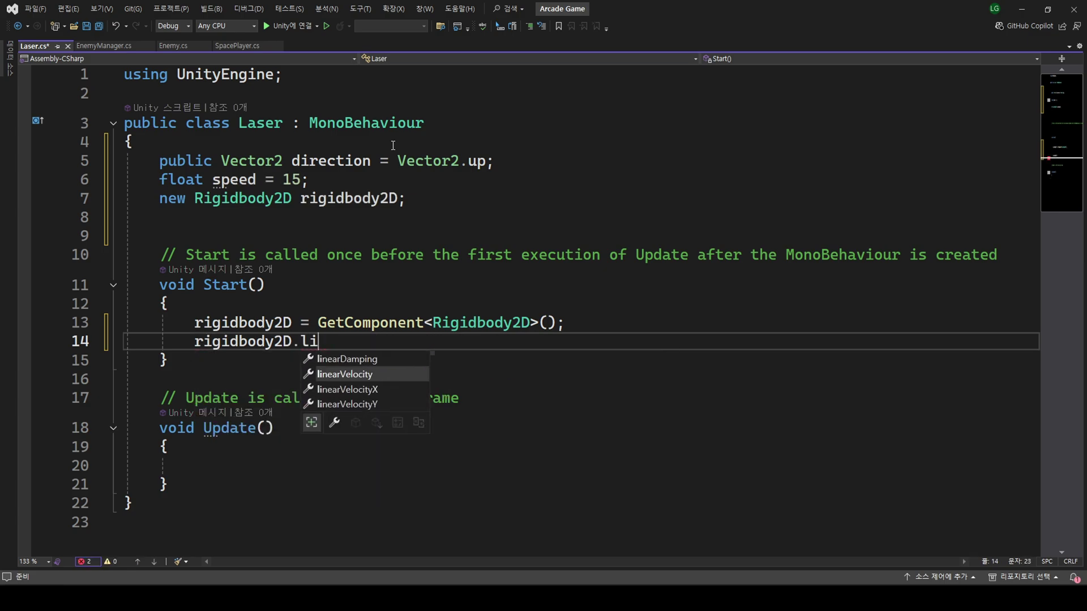
pyautogui.press('Tab')
pyautogui.write('= di')
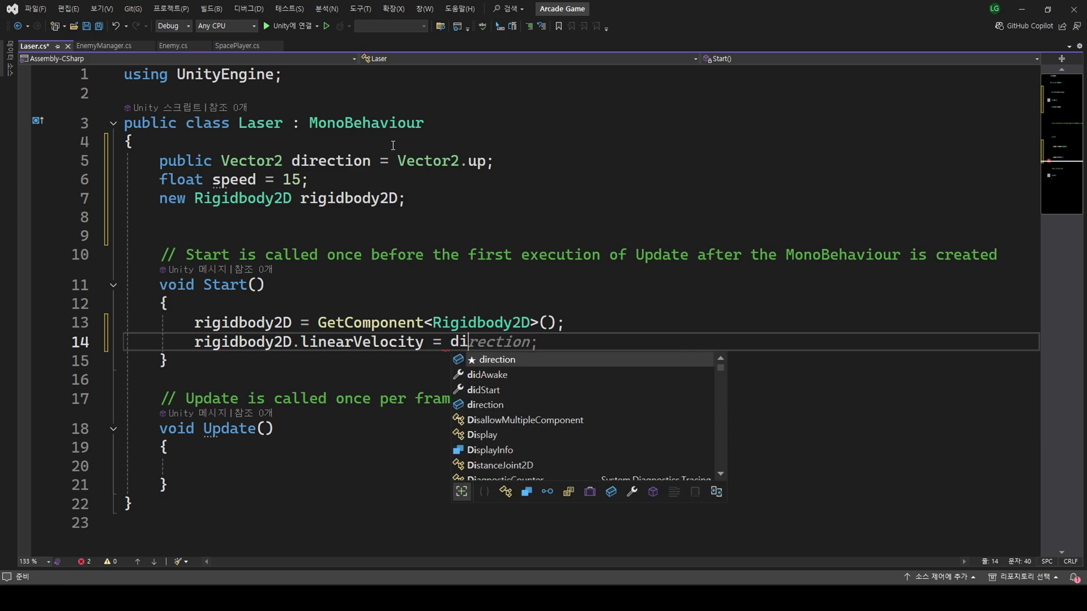
pyautogui.press('Tab')
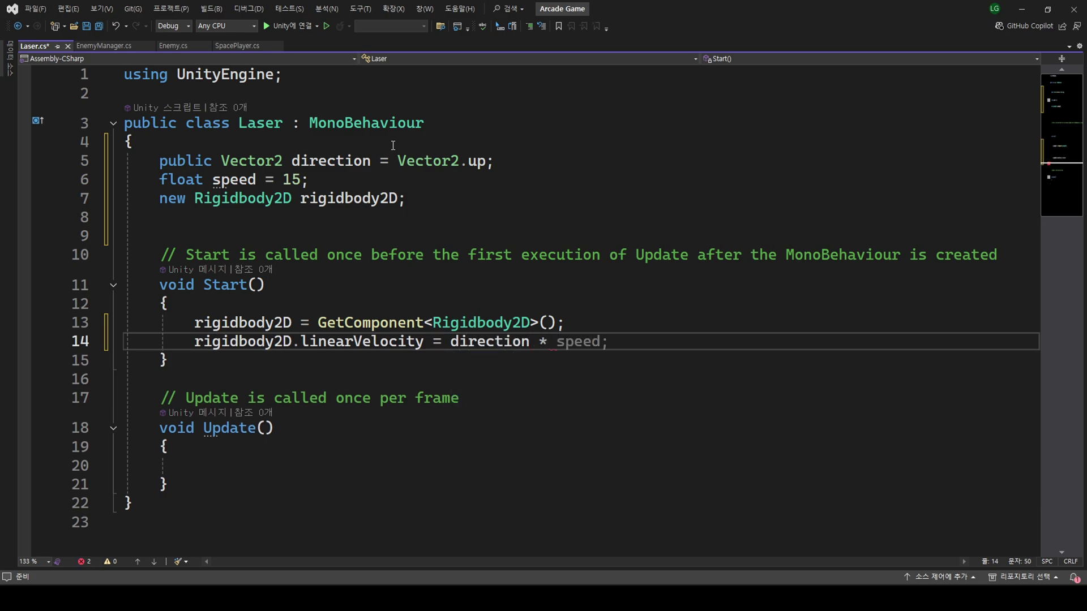
pyautogui.press('Tab')
pyautogui.hotkey('ctrl', 's')
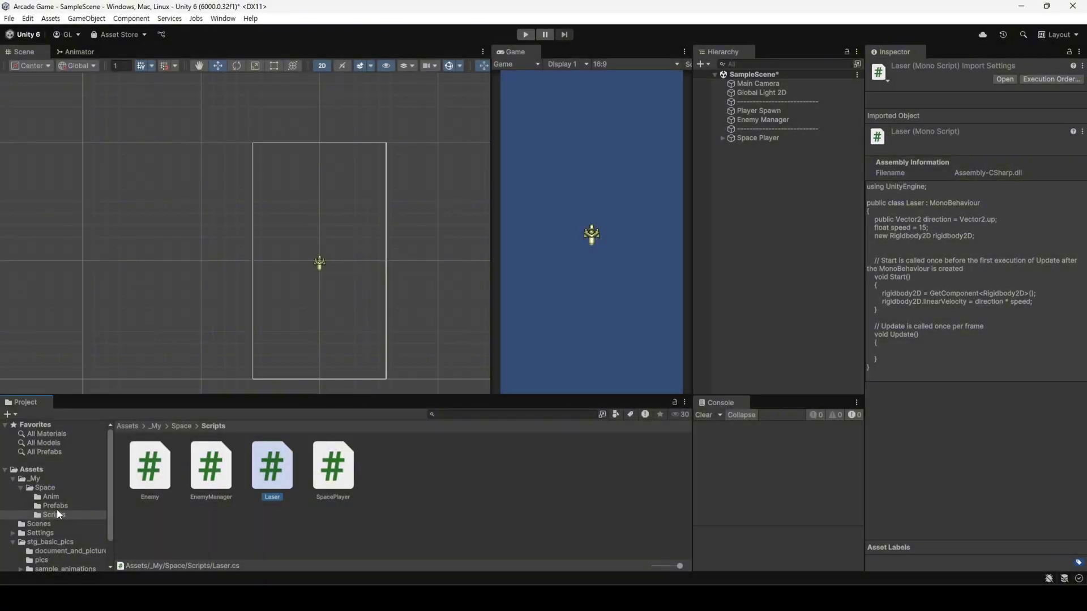
# - Add the Laser script component to both the Enemy_Laser and Player_Laser prefabs
pyautogui.click(56, 506)
pyautogui.click(350, 466)
pyautogui.keyDown('ctrl'); pyautogui.click(394, 466); pyautogui.keyUp('ctrl')
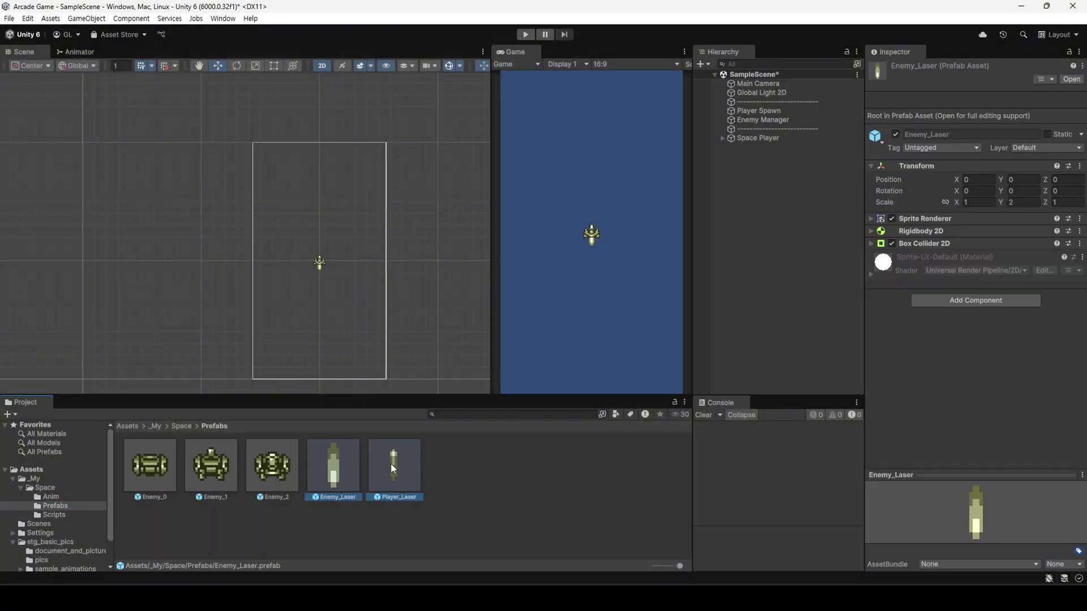
pyautogui.click(956, 304)
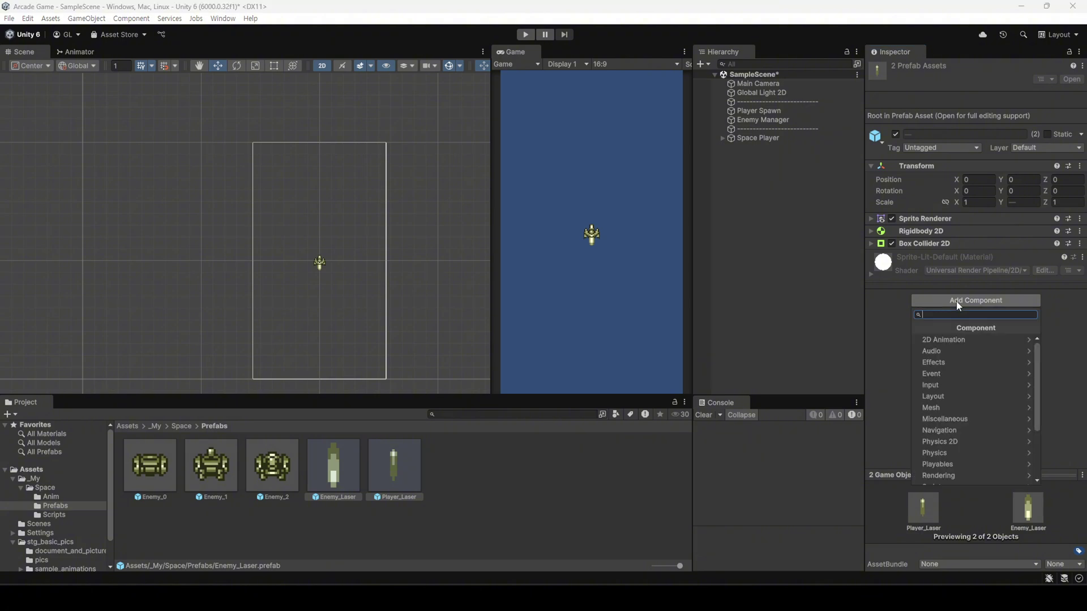
pyautogui.write('laser')
pyautogui.press('Return')
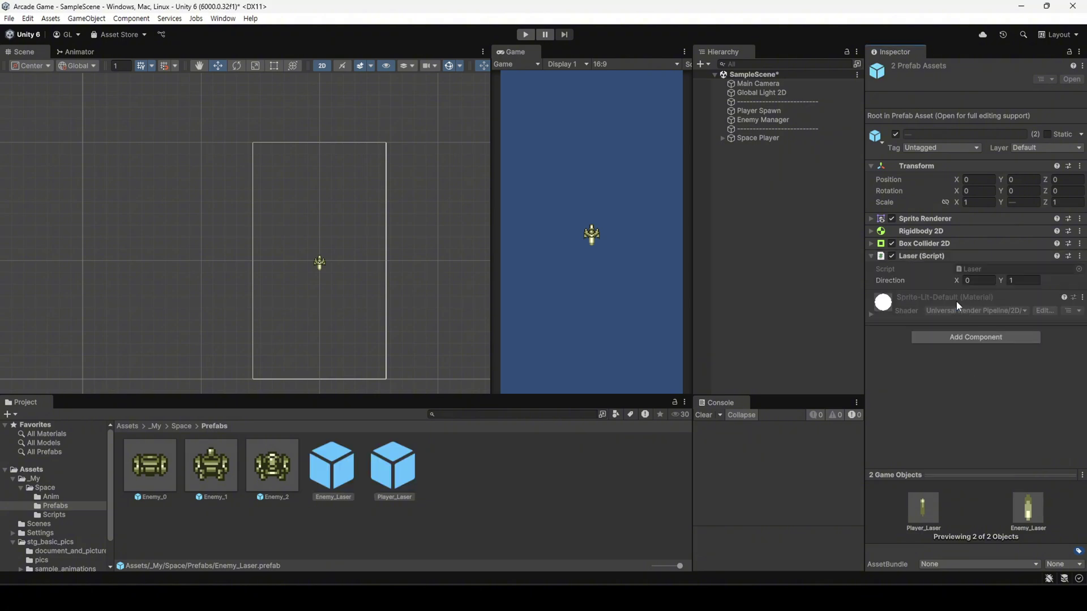
# - Give the Enemy_Laser prefab a Laser Direction of (0, -1)
pyautogui.click(430, 471)
pyautogui.click(405, 467)
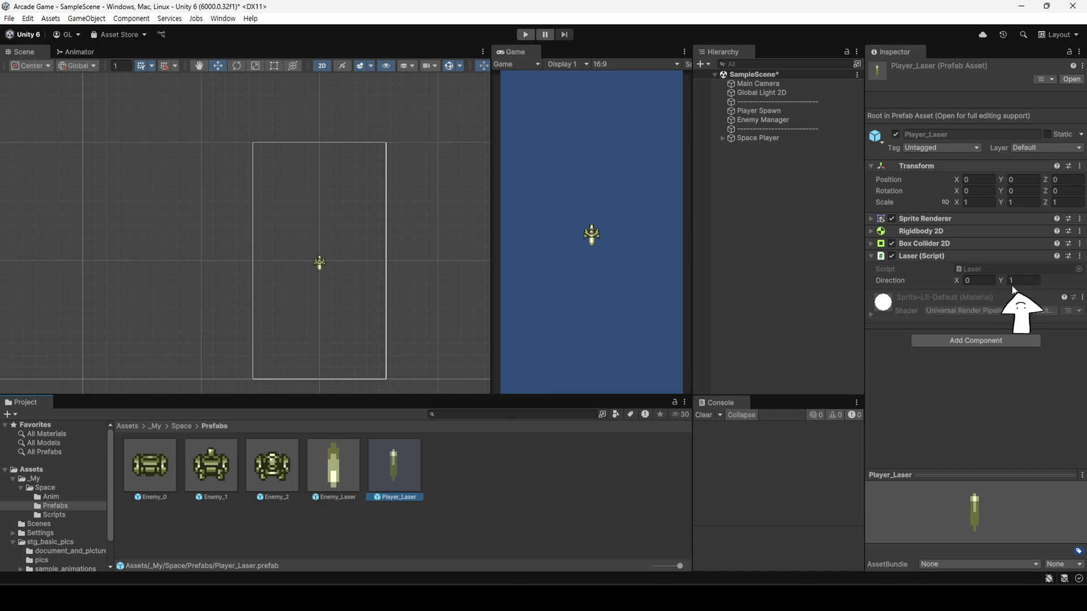
pyautogui.click(338, 484)
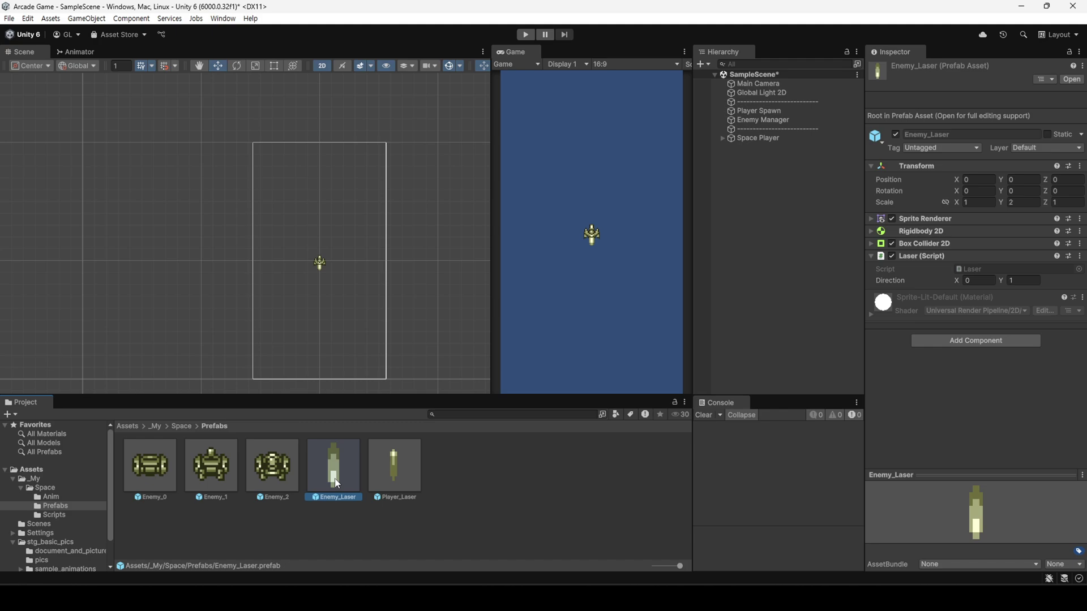
pyautogui.click(1026, 280)
pyautogui.write('-1')
pyautogui.click(936, 376)
# - Drop both laser prefabs into the scene and run a brief play test
pyautogui.keyDown('ctrl'); pyautogui.click(398, 467); pyautogui.keyUp('ctrl')
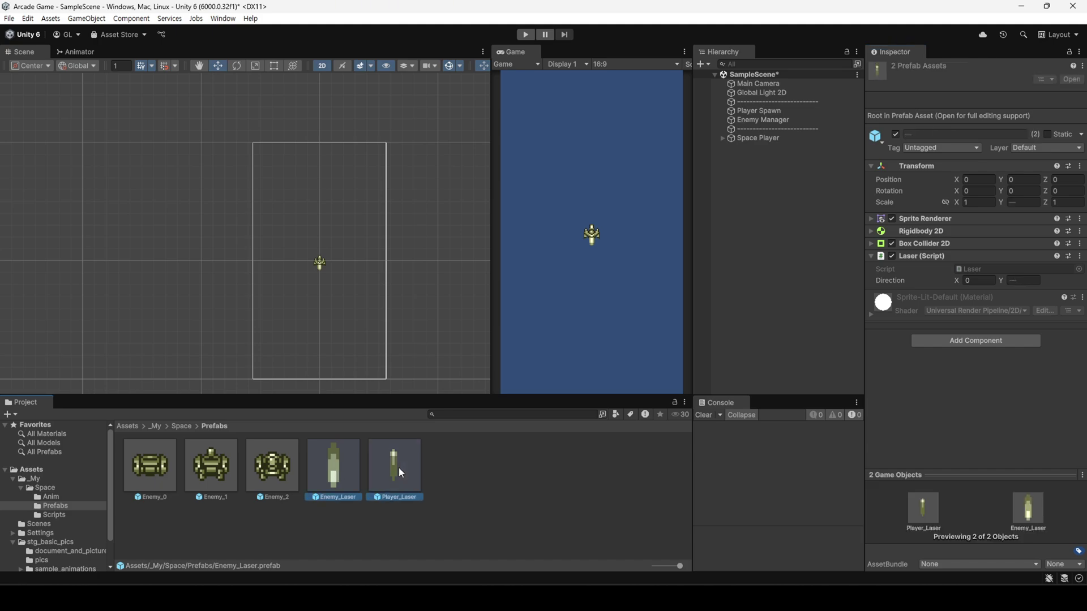
pyautogui.moveTo(398, 467); pyautogui.dragTo(732, 243)
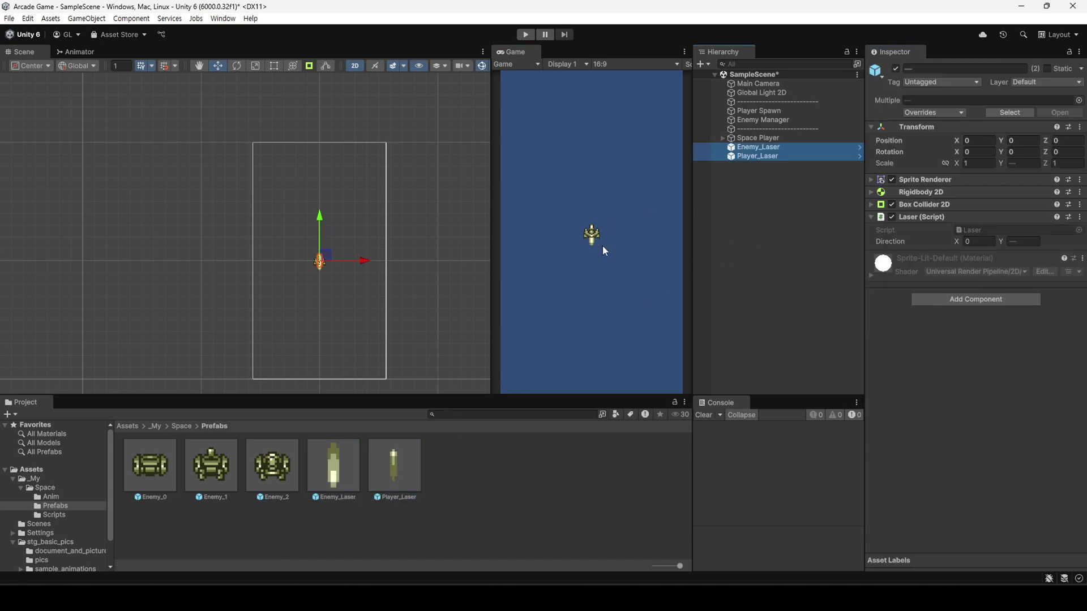
pyautogui.hotkey('ctrl', 'p')
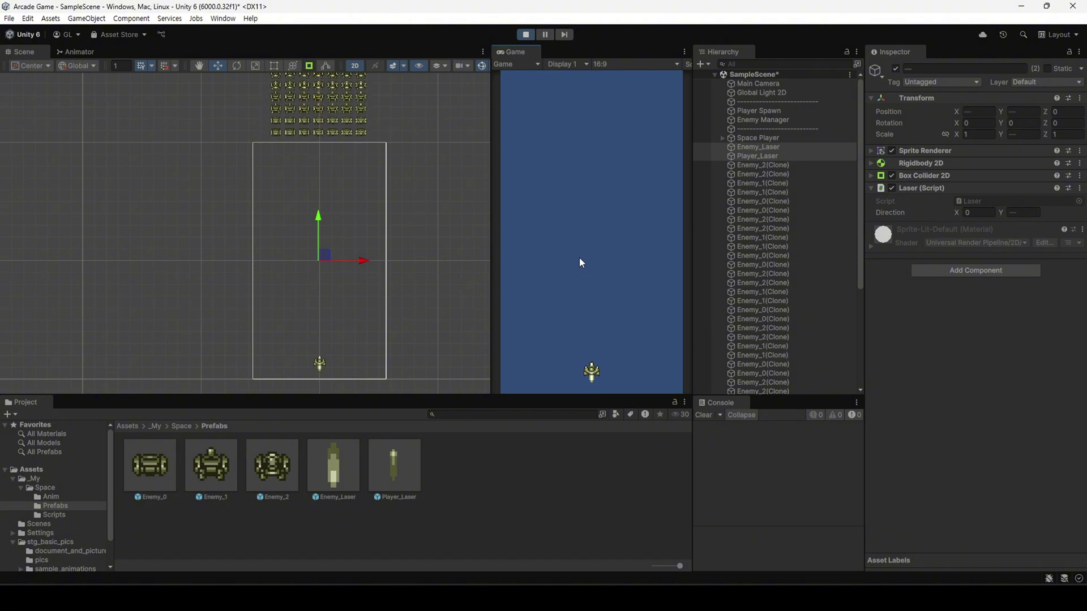
pyautogui.click(526, 35)
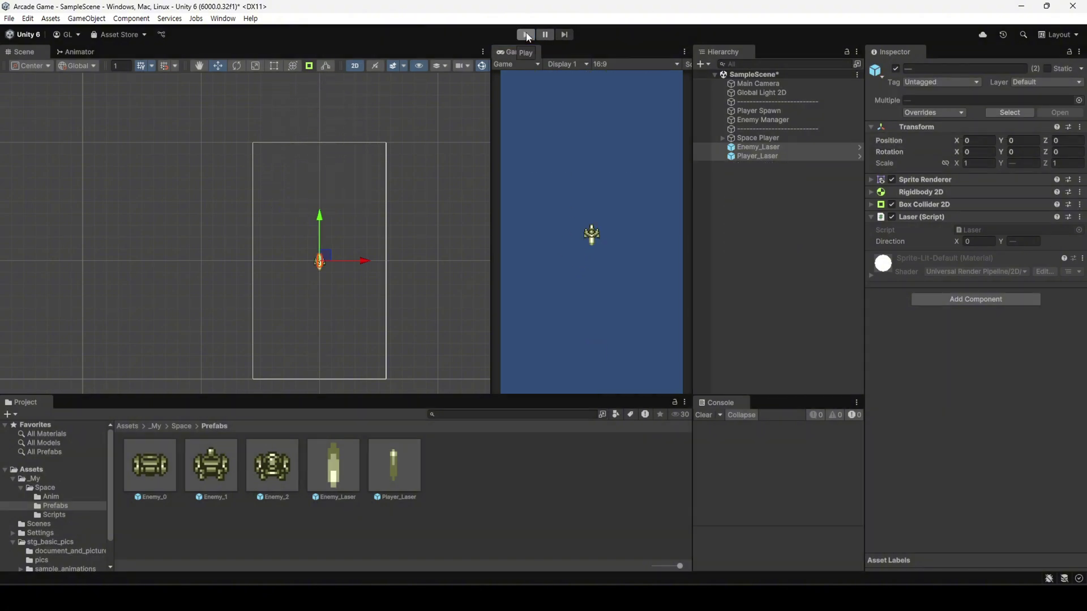
# - Remove the laser copies from the scene and select the Space Player object
pyautogui.click(526, 35)
pyautogui.hotkey('ctrl', 'p')
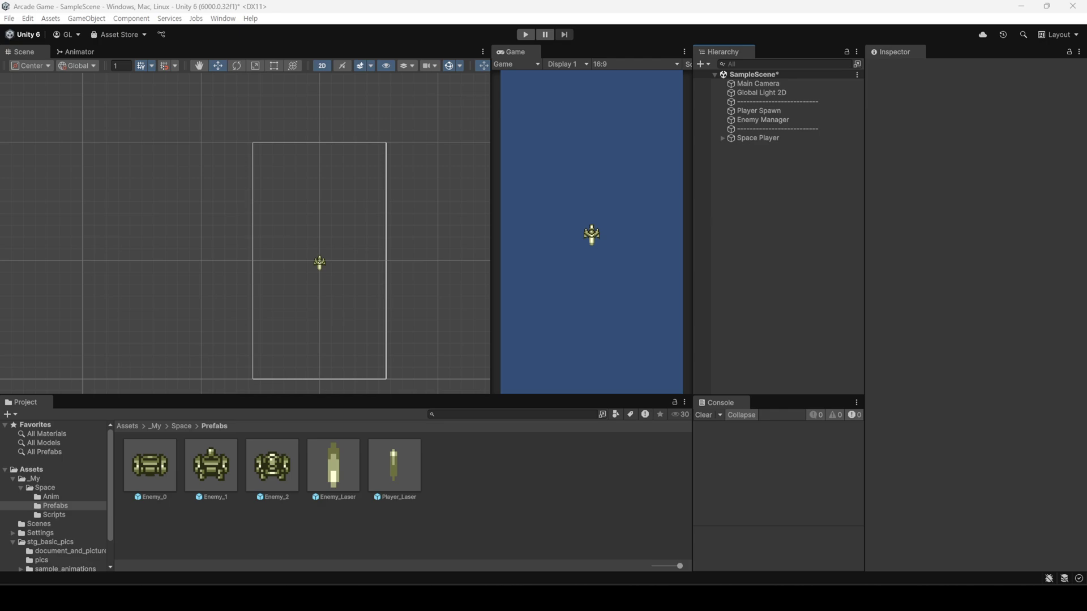
pyautogui.click(757, 138)
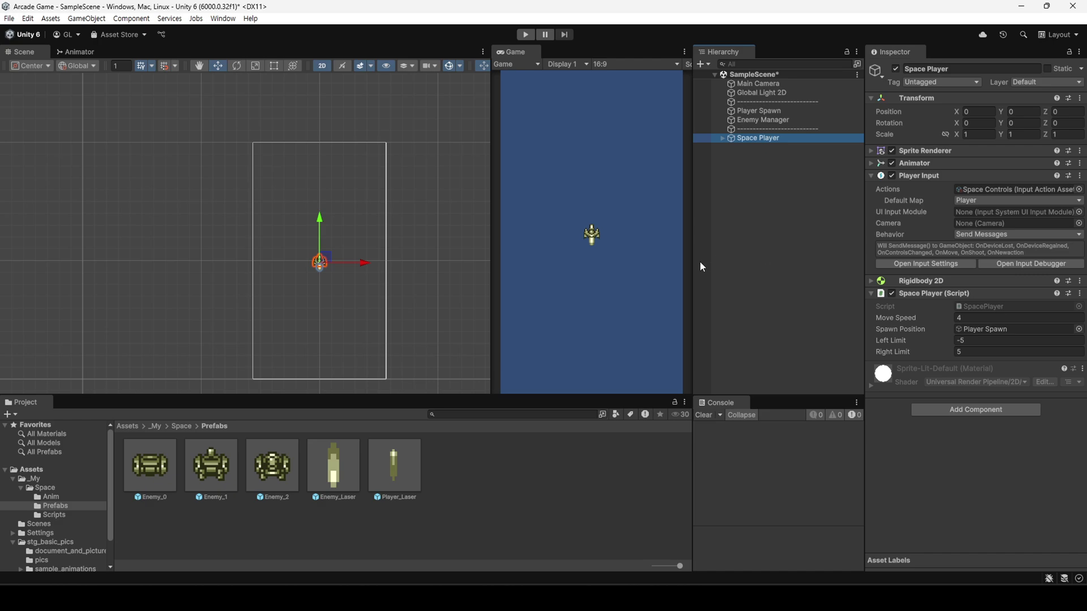
# - In SpacePlayer.cs, add a [SerializeField] GameObject laser field below the animator field
pyautogui.doubleClick(973, 306)
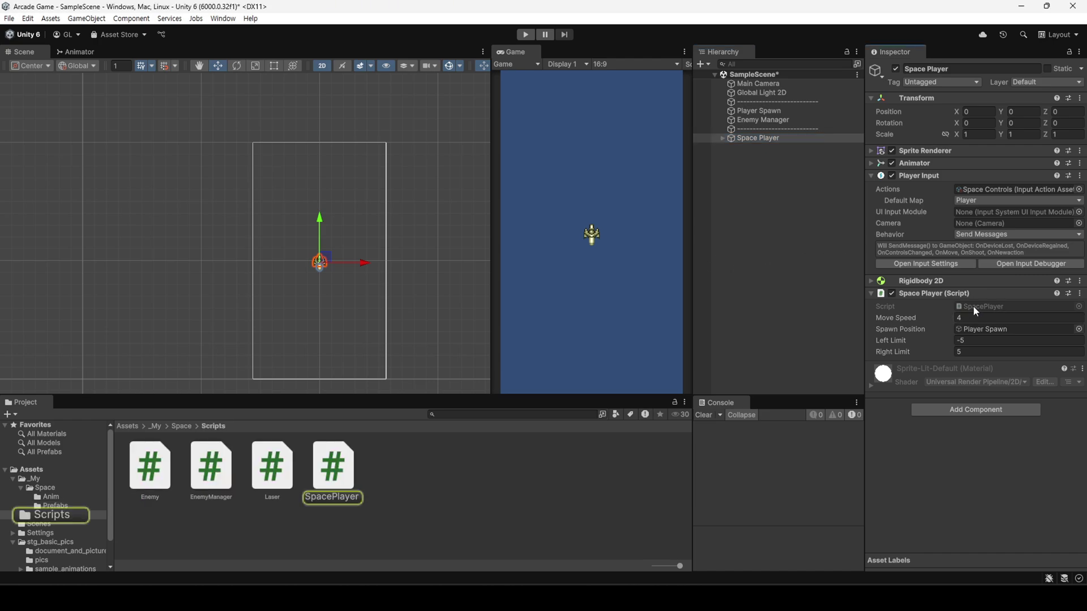
pyautogui.press('Down')
pyautogui.press('Down')
pyautogui.scroll(-1, 322, 284)
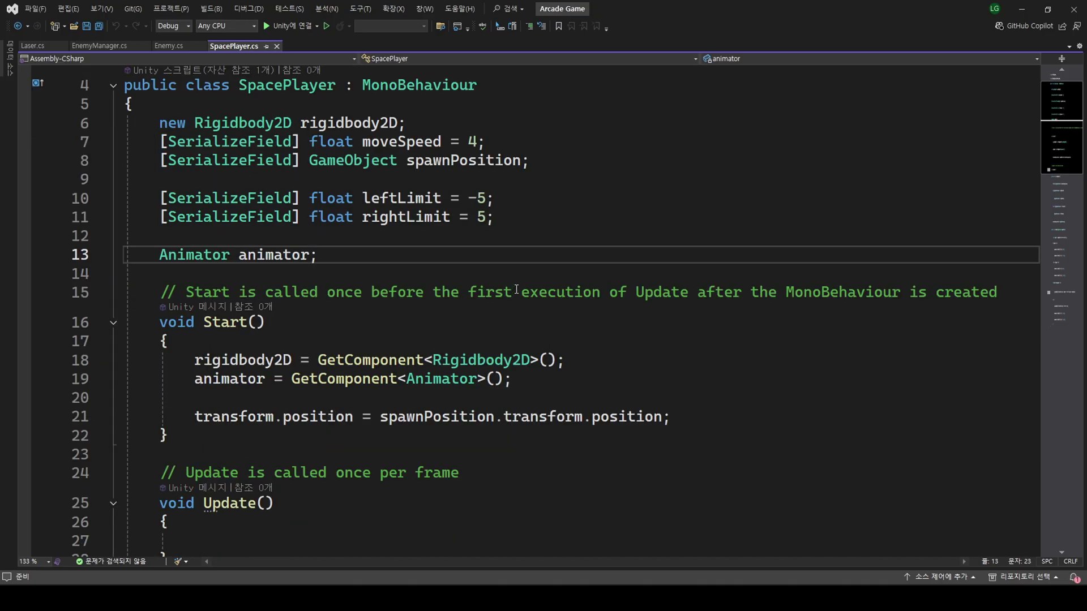
pyautogui.scroll(-1, 397, 286)
pyautogui.press('Return')
pyautogui.press('Return')
pyautogui.write('[')
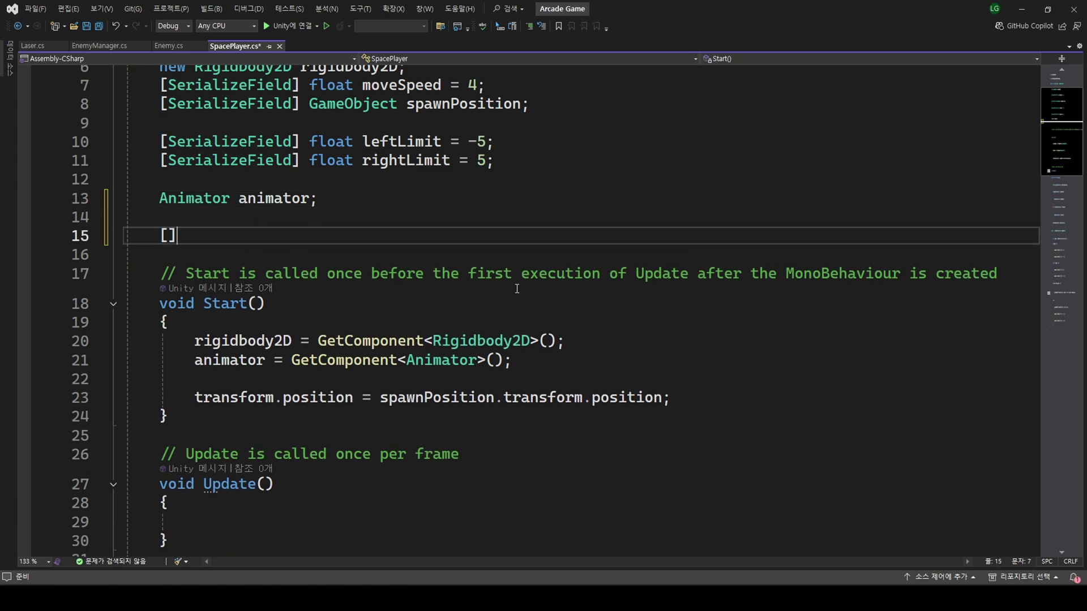
pyautogui.write('se]')
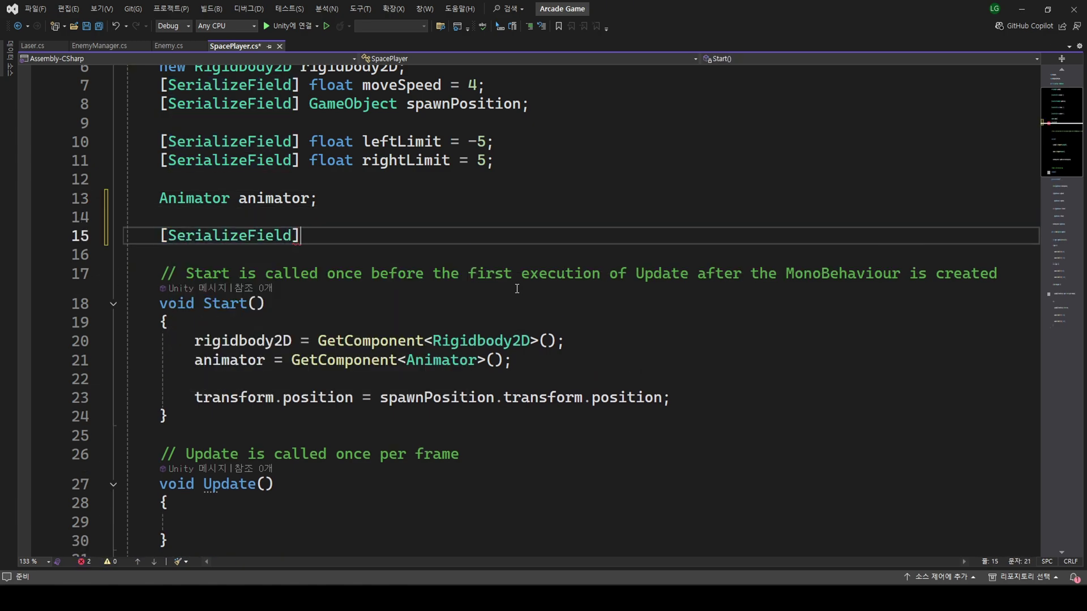
pyautogui.write(' Gam')
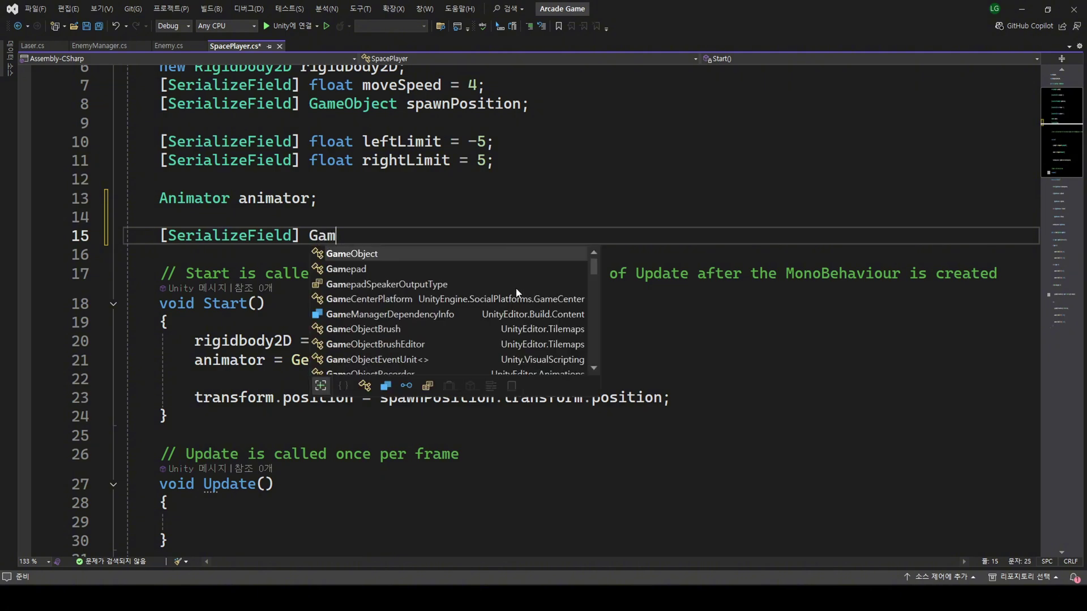
pyautogui.press('Tab')
pyautogui.write('laser')
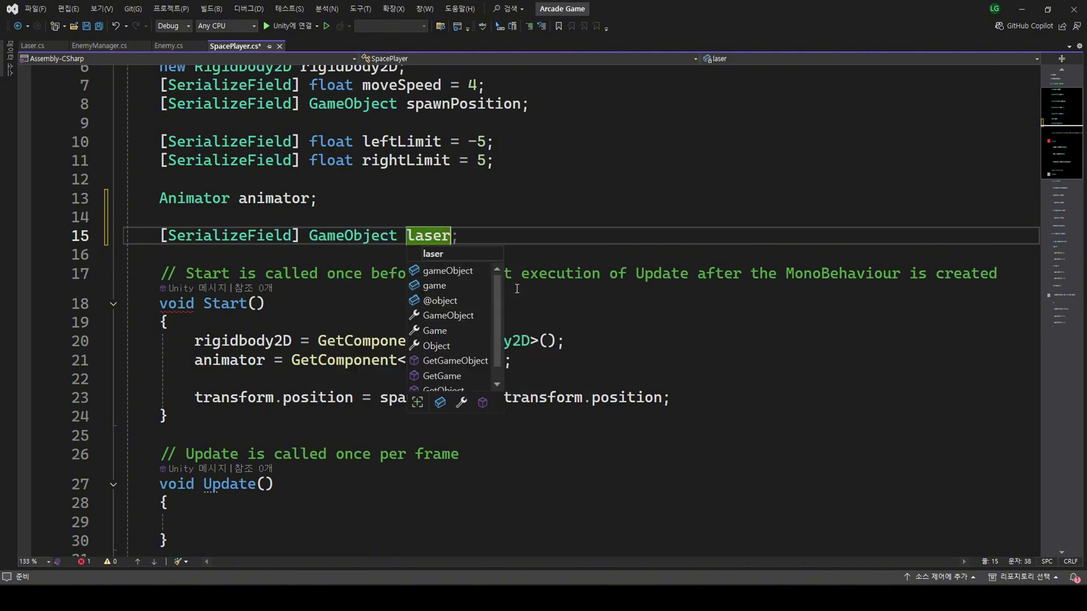
pyautogui.write(';')
pyautogui.press('Return')
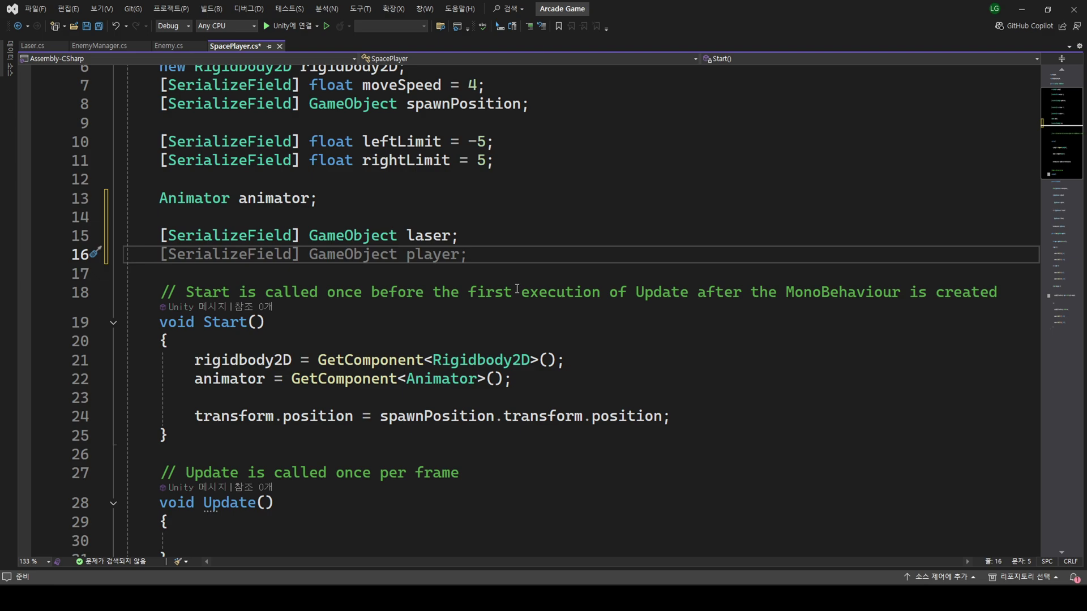
# - Declare float fireDelay = 0.3f, float fireTimer and bool triggerPull = false
pyautogui.write('fl')
pyautogui.press('Tab')
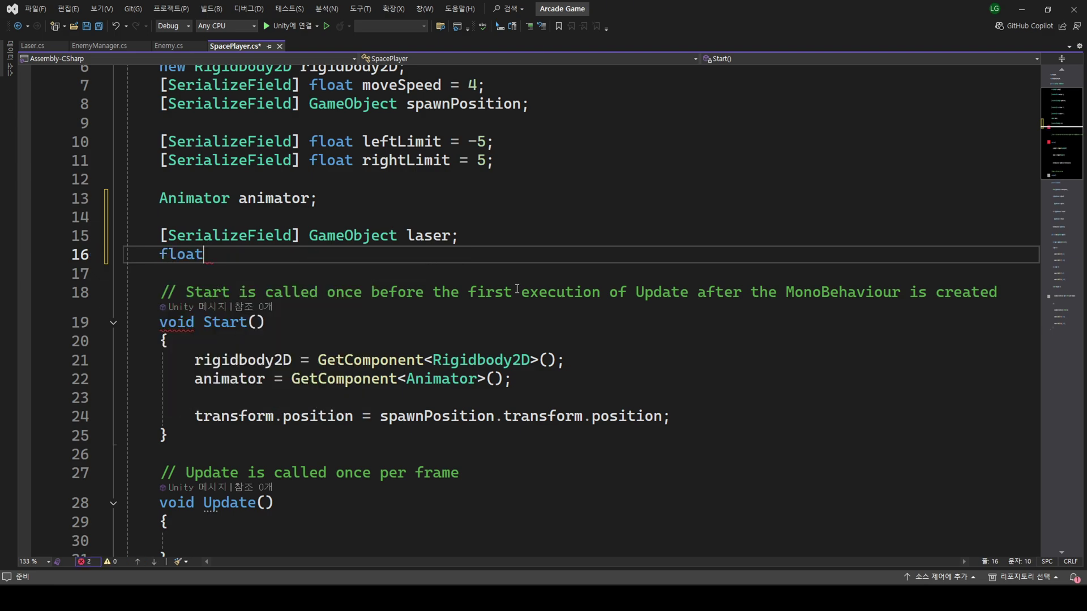
pyautogui.write(' fireDe')
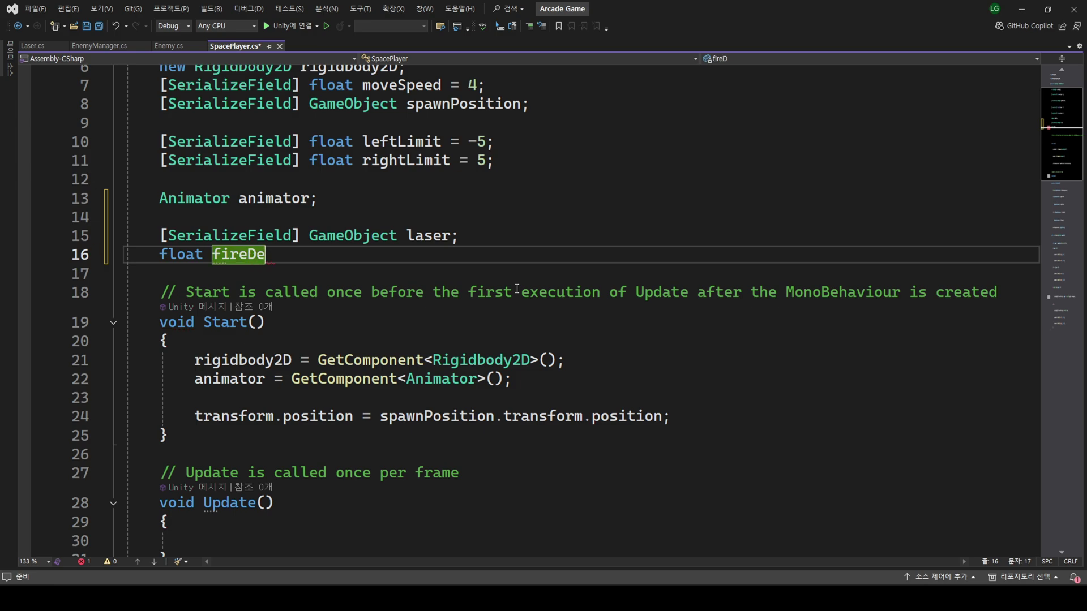
pyautogui.write('lay = 0.3')
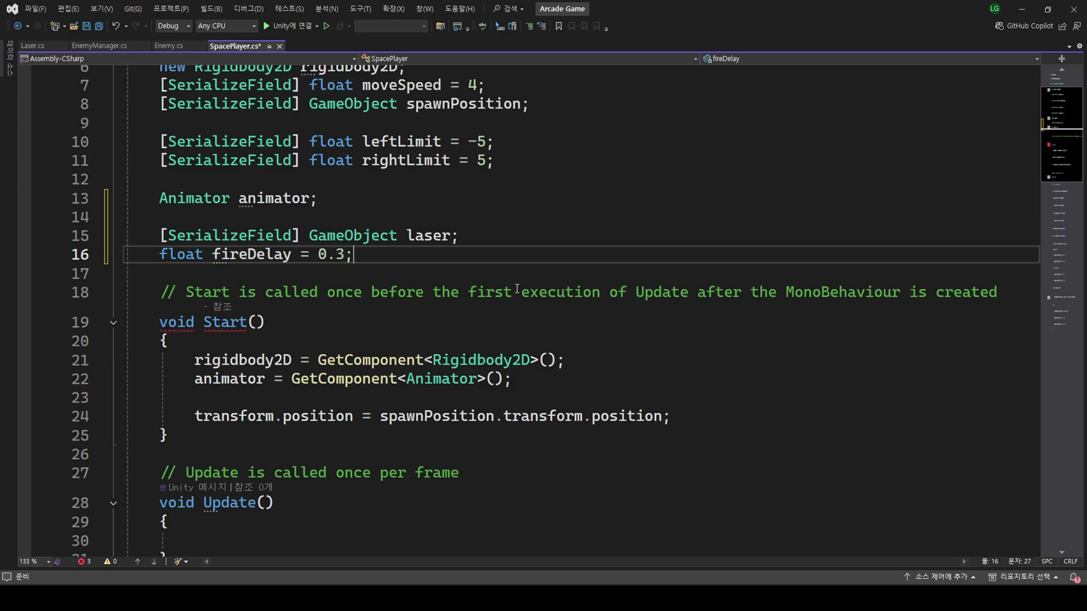
pyautogui.write('f')
pyautogui.press('End')
pyautogui.press('Return')
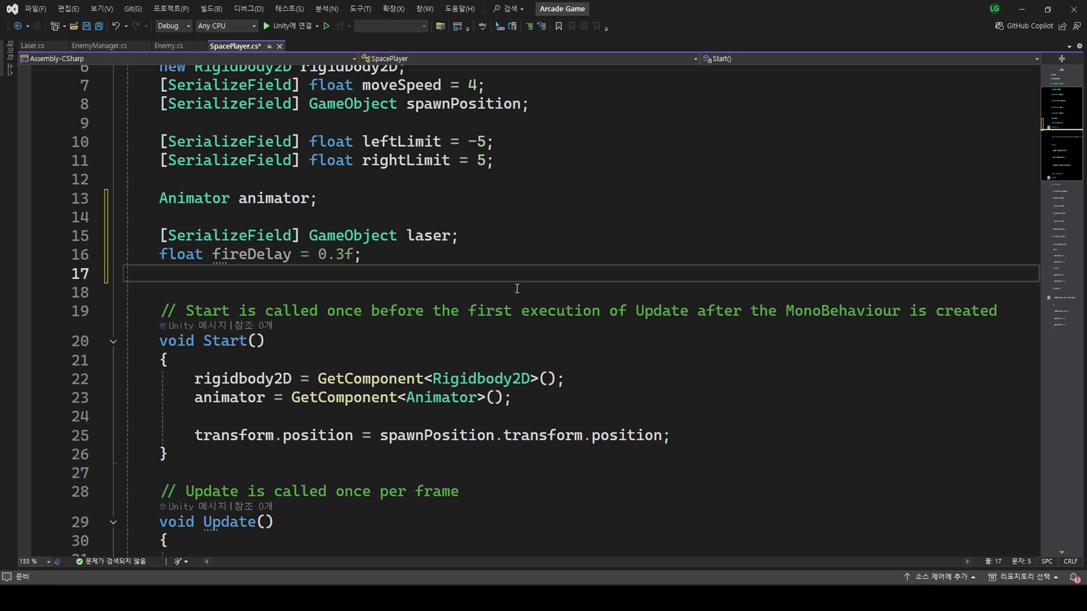
pyautogui.write('float fir')
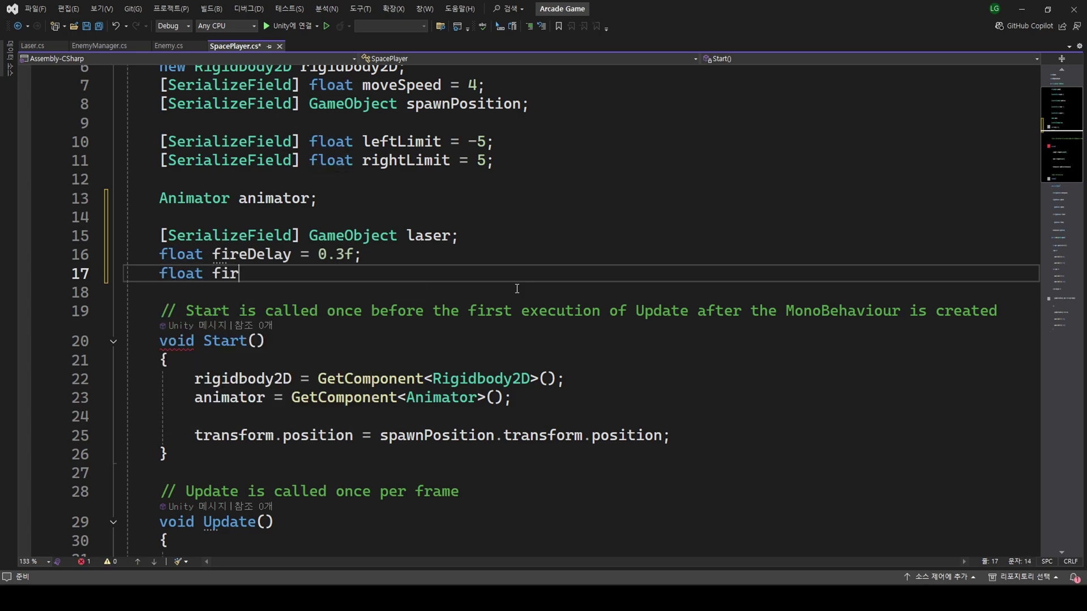
pyautogui.write('eTimer;')
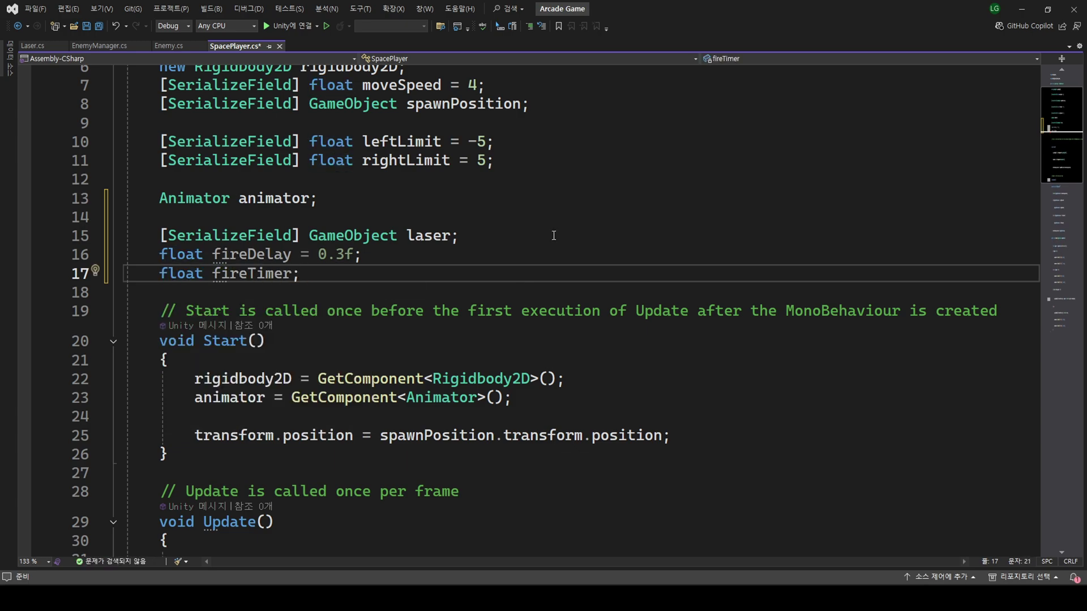
pyautogui.press('Return')
pyautogui.write('bool ')
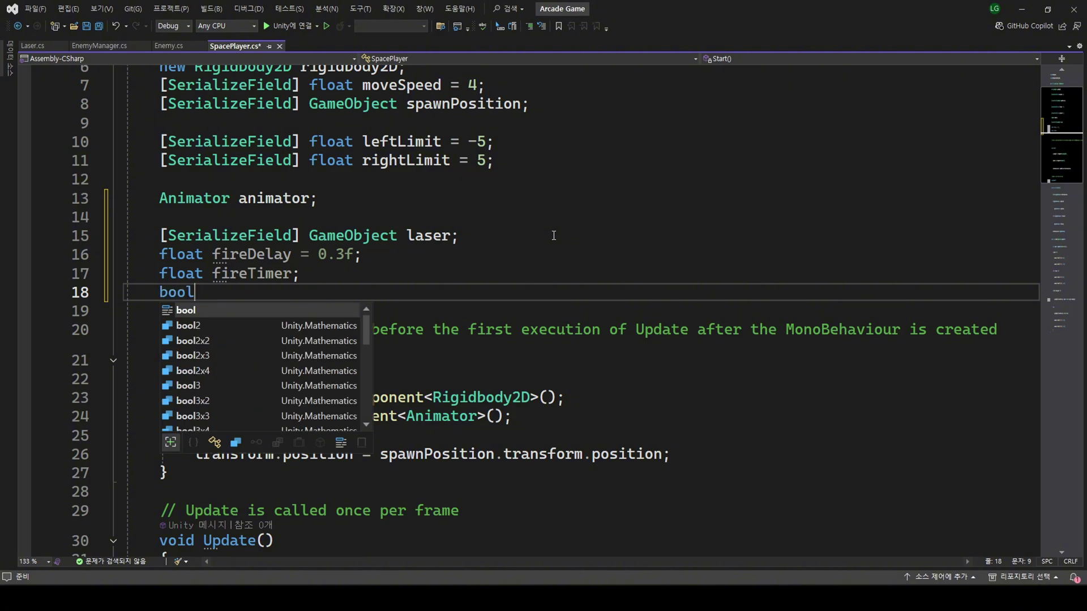
pyautogui.write('triggerPul')
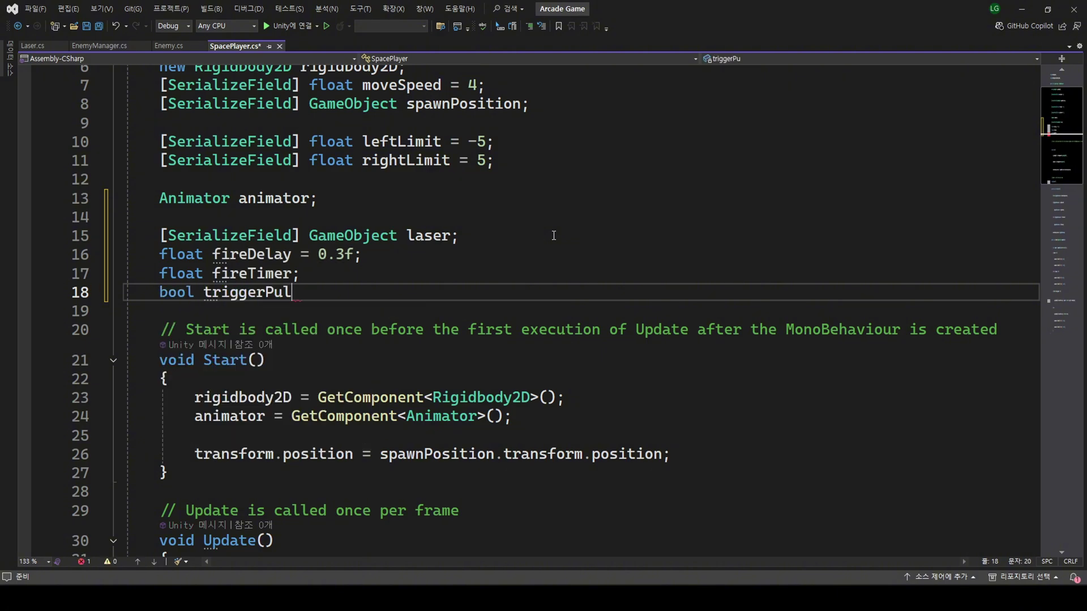
pyautogui.write('l = false;')
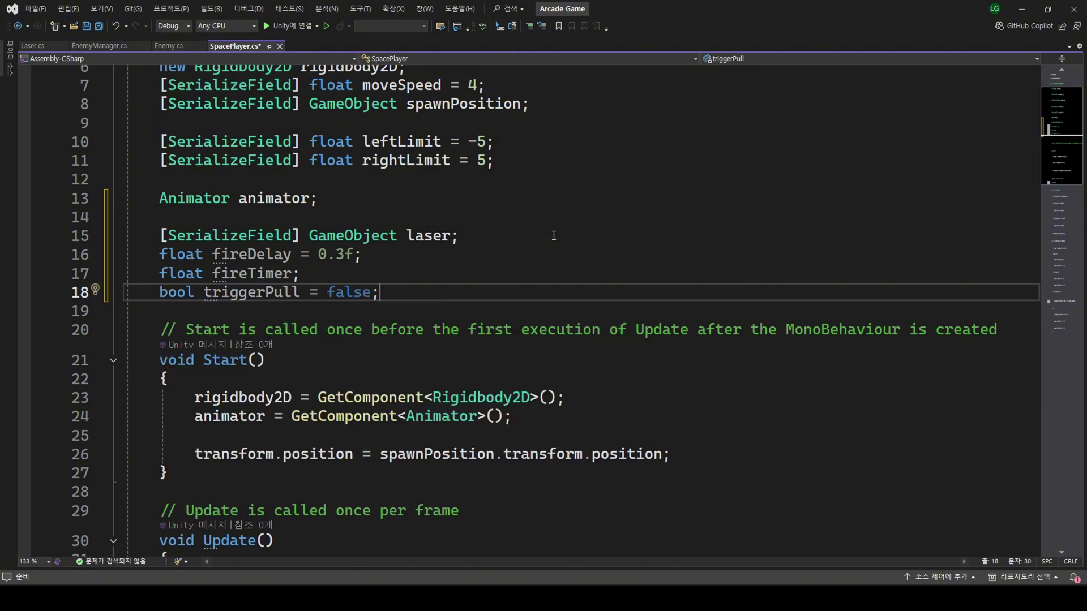
# - Open blank lines after the Update method at the end of the class
pyautogui.scroll(-5, 554, 236)
pyautogui.scroll(-13, 554, 236)
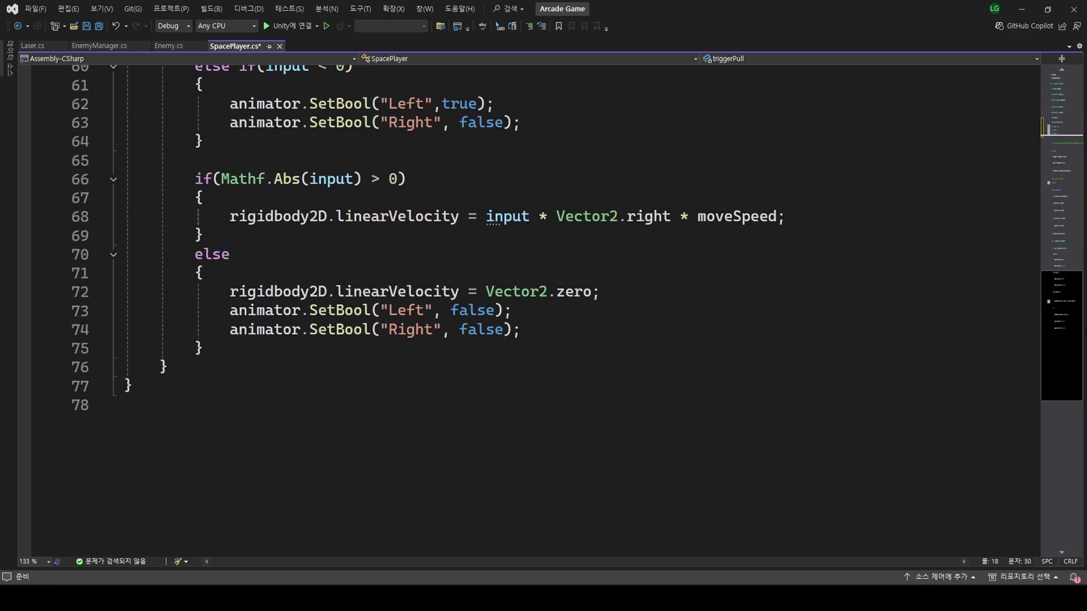
pyautogui.click(235, 370)
pyautogui.press('Return')
pyautogui.press('Return')
pyautogui.scroll(-4, 545, 396)
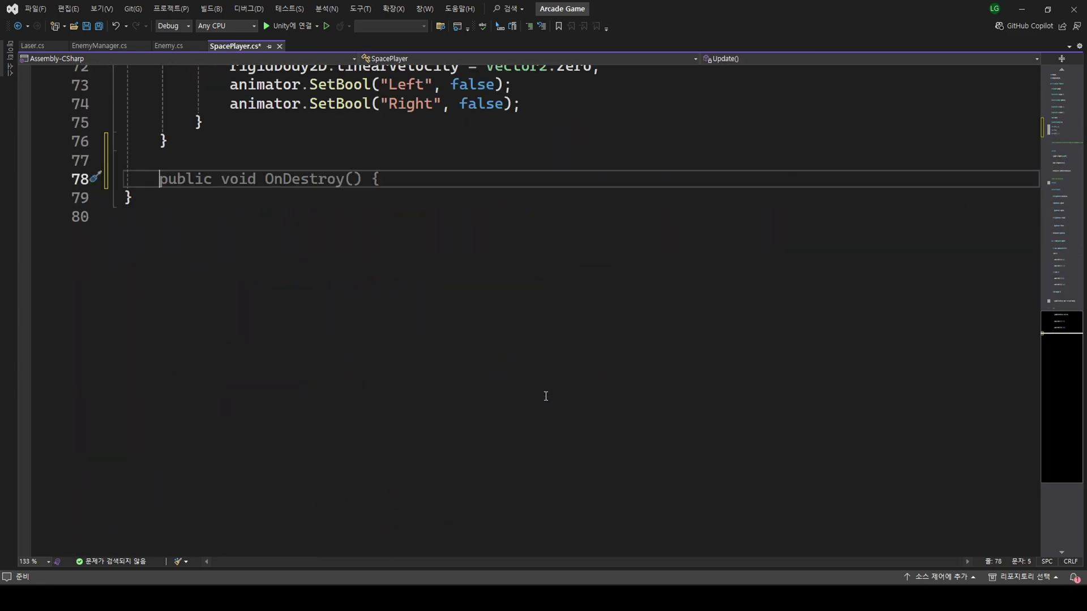
# - Add a public OnShoot() method that sets triggerPull = true
pyautogui.hotkey('alt', 'Tab')
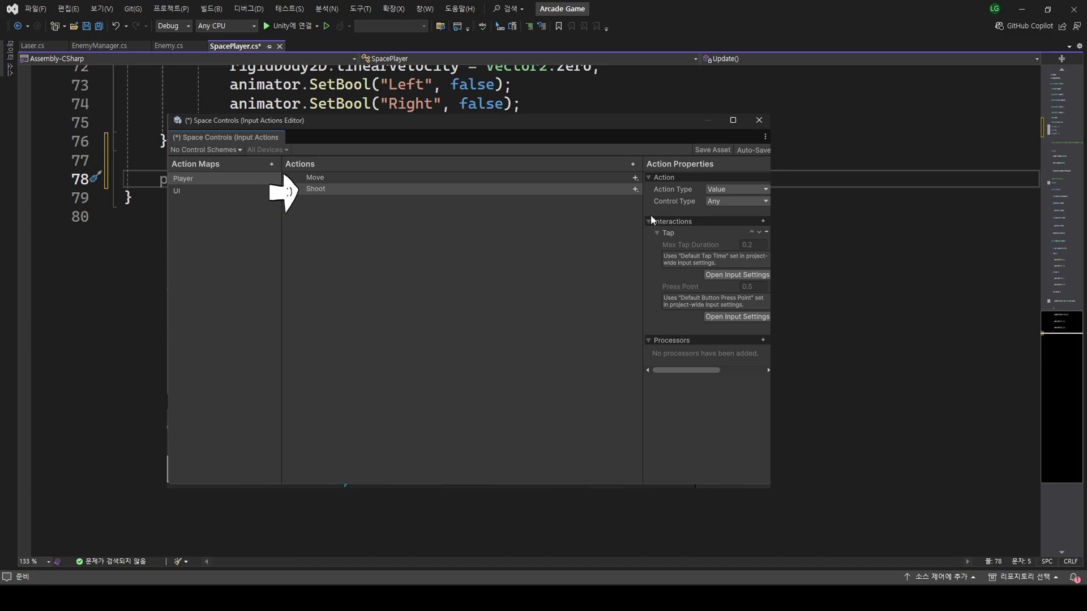
pyautogui.hotkey('alt', 'Tab')
pyautogui.write('ublic vo')
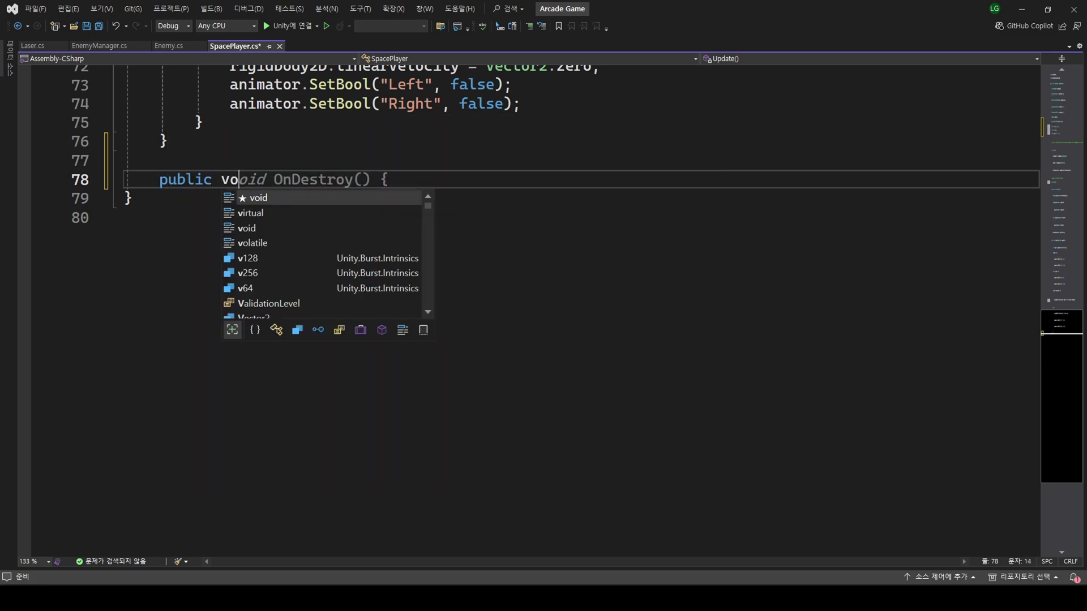
pyautogui.write('id OnShoot()')
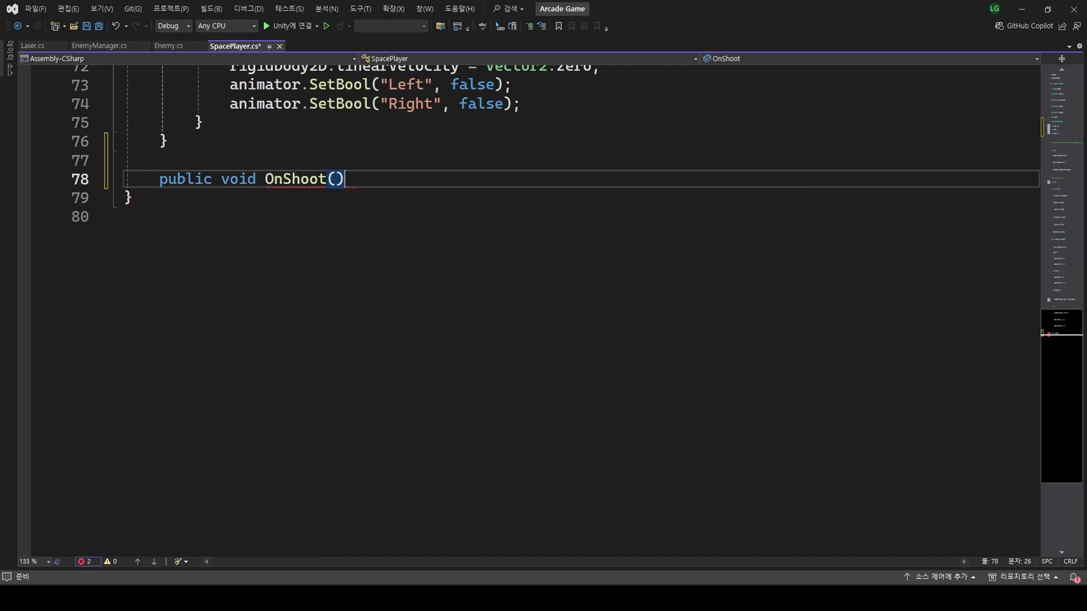
pyautogui.write(' {')
pyautogui.press('Return')
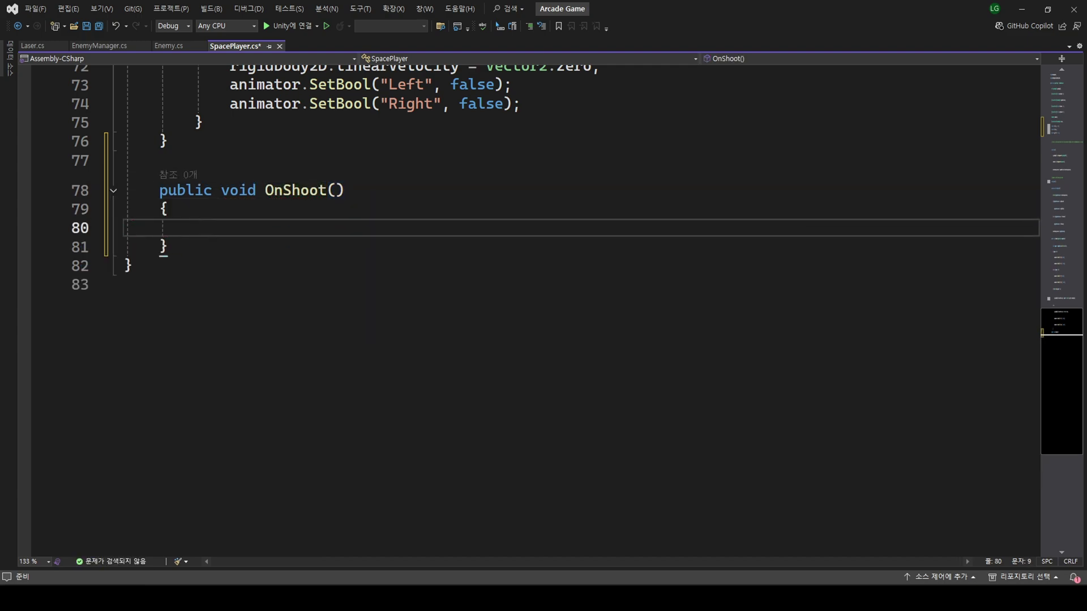
pyautogui.write('tr')
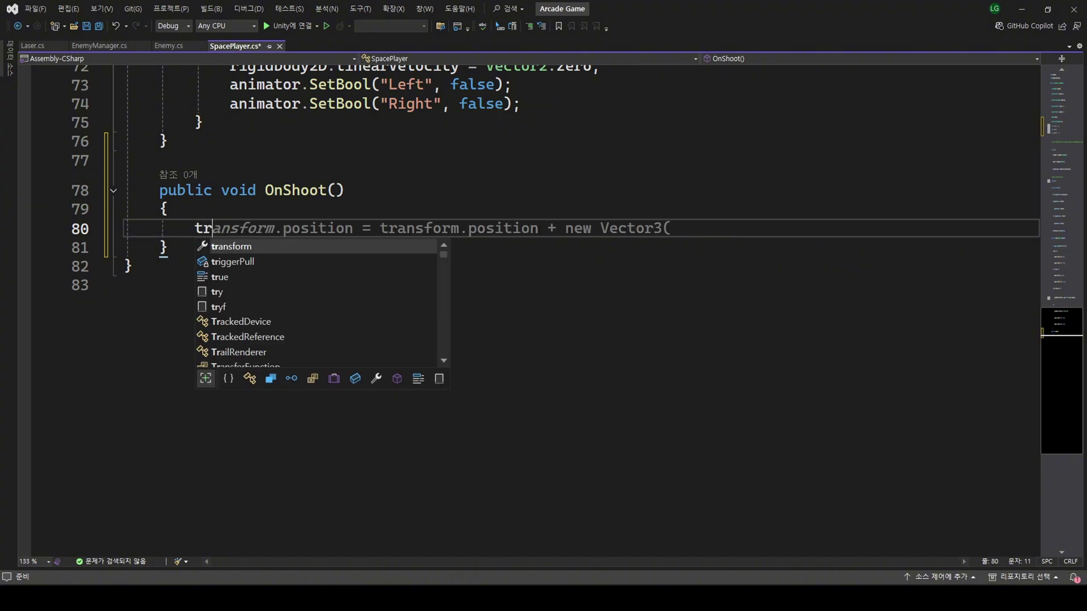
pyautogui.press('Down')
pyautogui.press('Tab')
pyautogui.write('= true;')
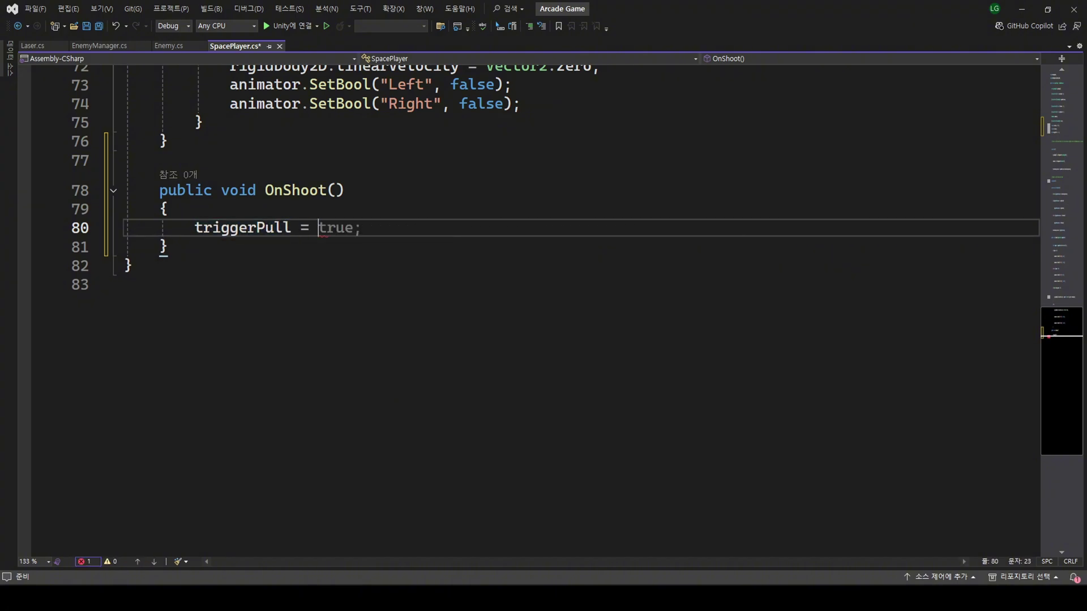
# - Below OnShoot, add private void Shoot() beginning with fireTimer = fireDelay;
pyautogui.click(169, 247)
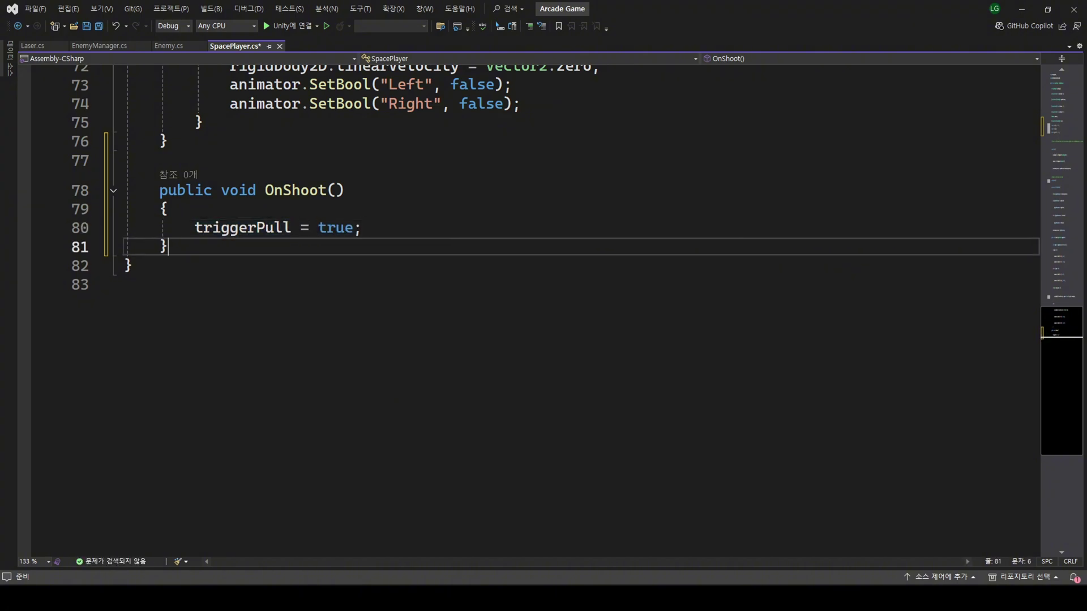
pyautogui.press('Return')
pyautogui.press('Return')
pyautogui.write('private v')
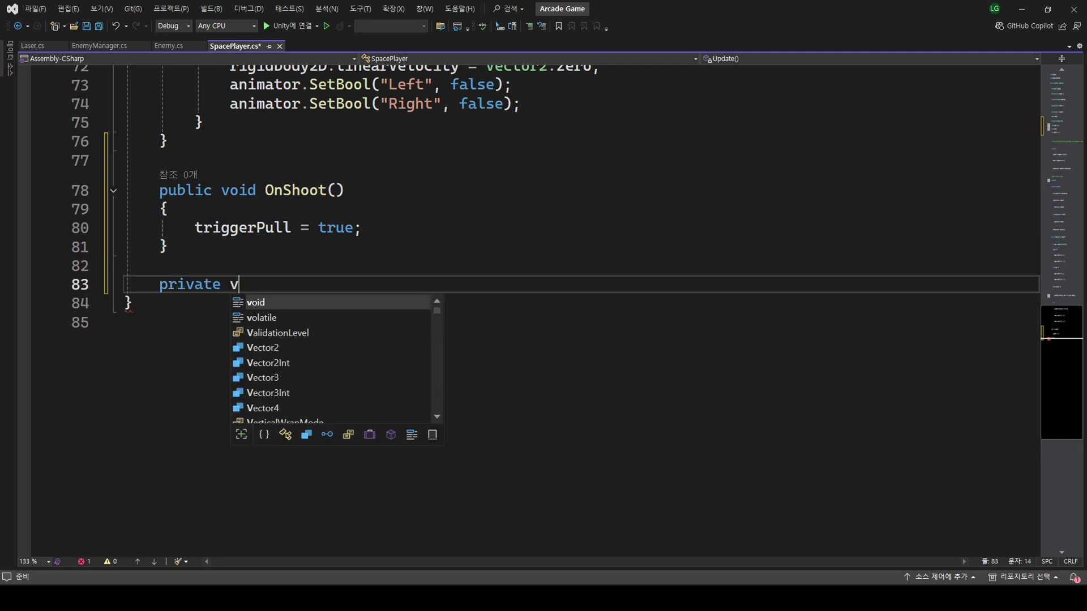
pyautogui.write('oid Shoot()')
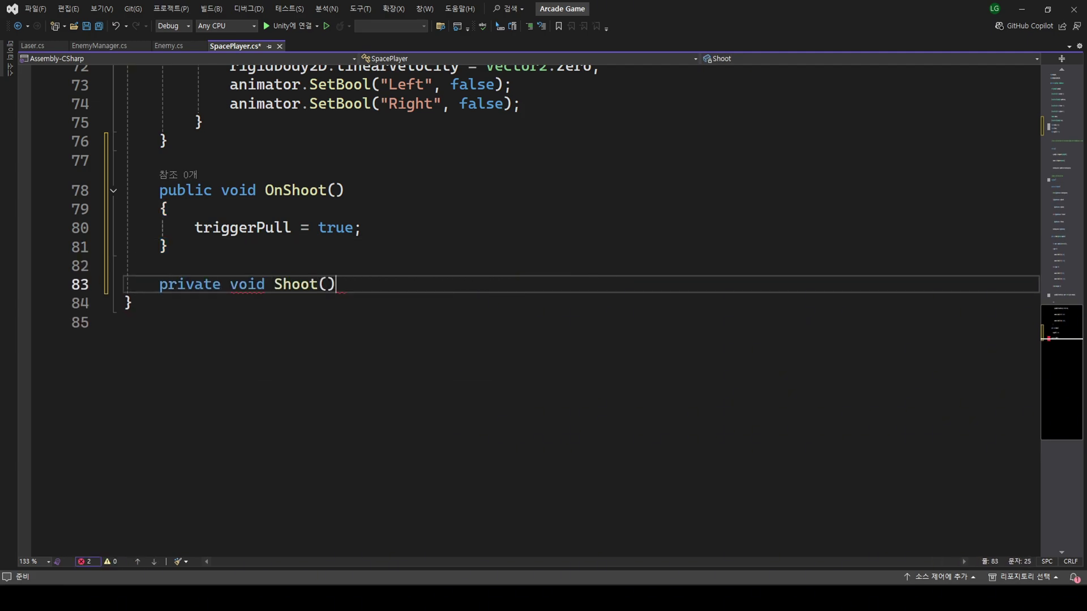
pyautogui.press('Return')
pyautogui.write('{')
pyautogui.press('Return')
pyautogui.write('fi')
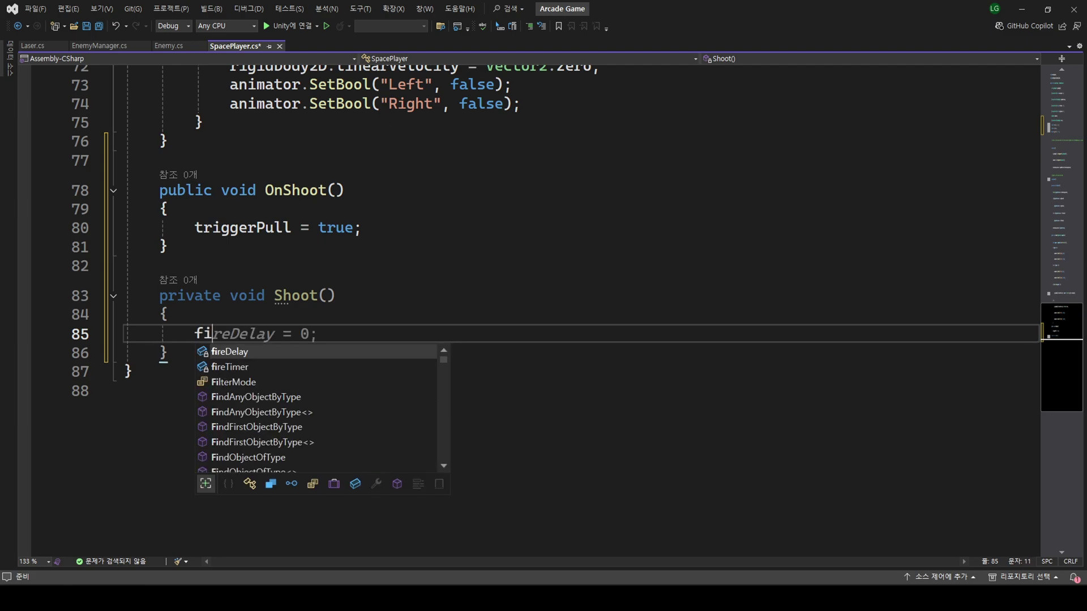
pyautogui.press('Down')
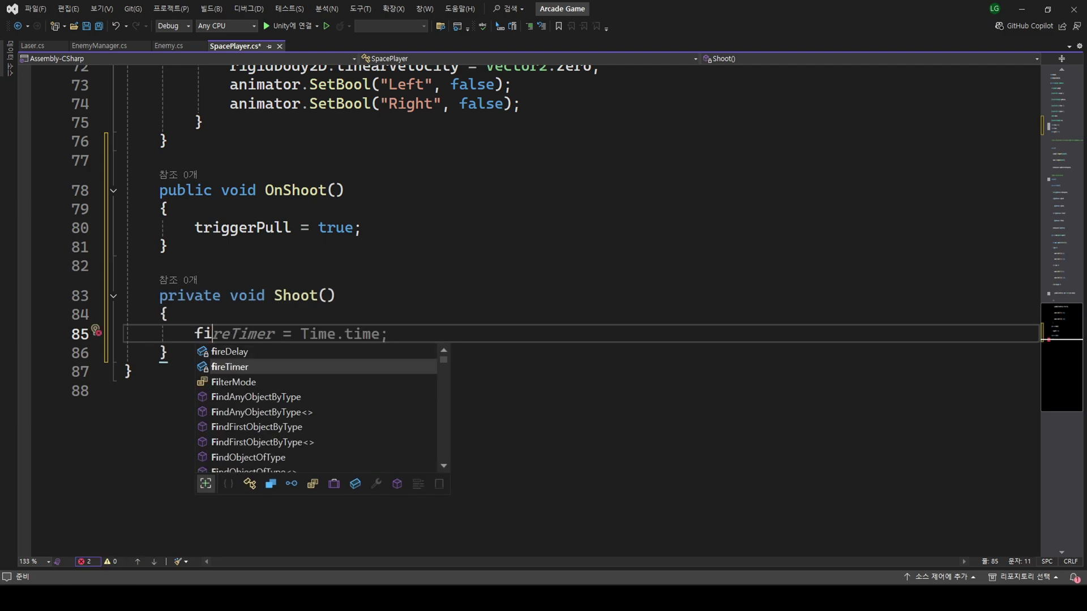
pyautogui.press('Tab')
pyautogui.write('= f')
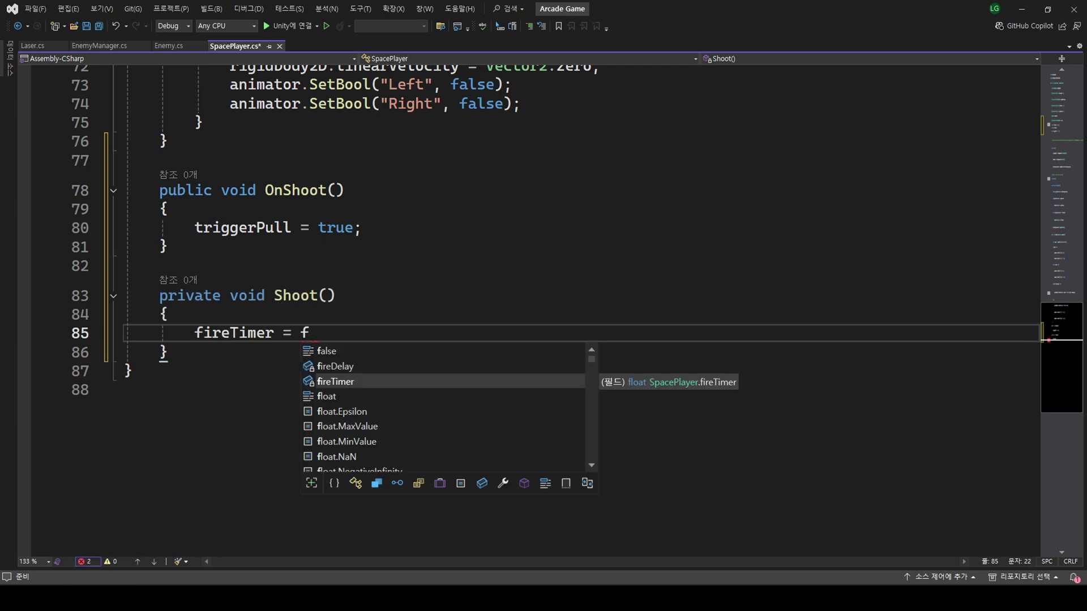
pyautogui.press('Up')
pyautogui.press('Tab')
pyautogui.write(';')
# - In Shoot, add GameObject laserObj = Instantiate(laser);
pyautogui.press('Return')
pyautogui.press('Return')
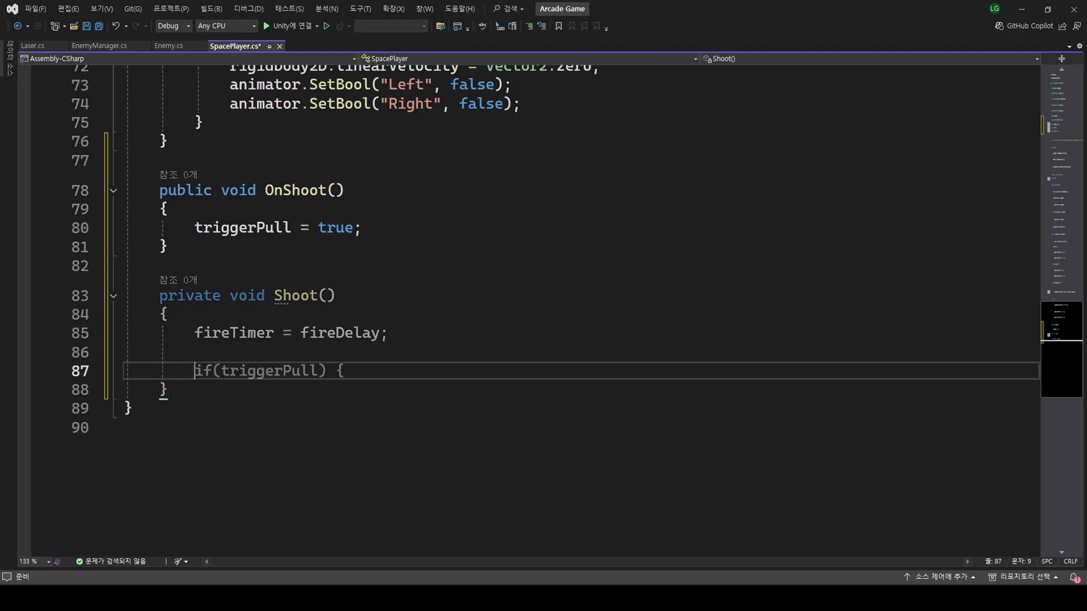
pyautogui.write('Game')
pyautogui.press('Tab')
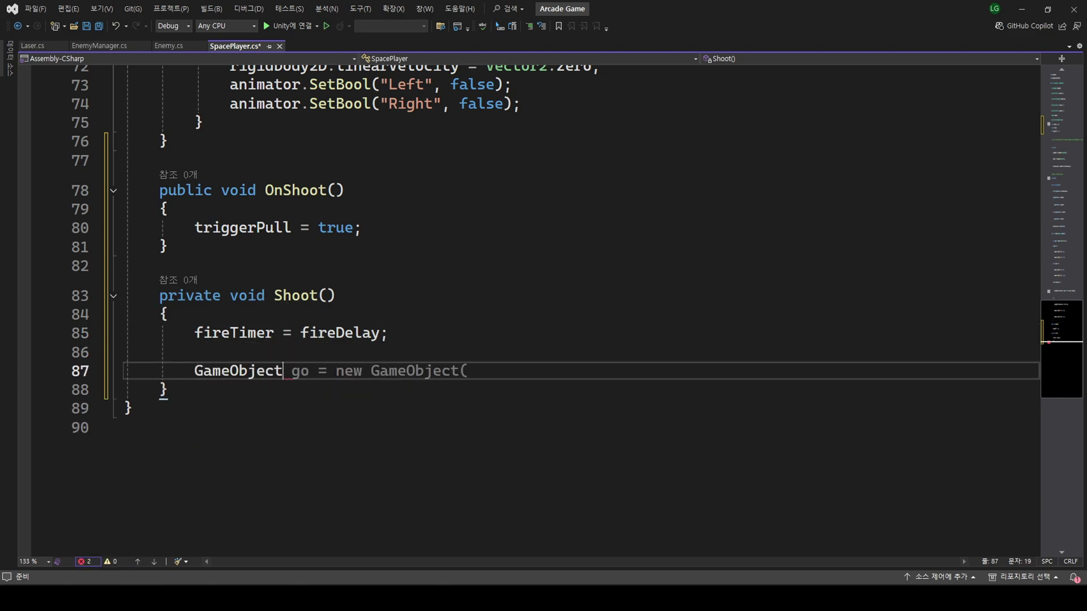
pyautogui.write(' laserObj')
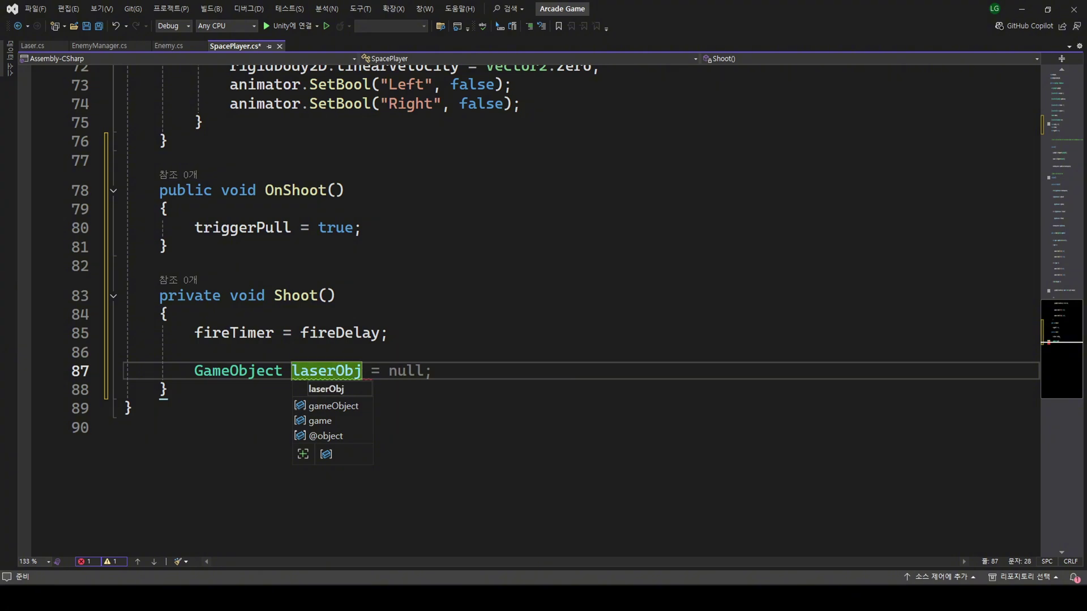
pyautogui.write(' = Inst')
pyautogui.press('Tab')
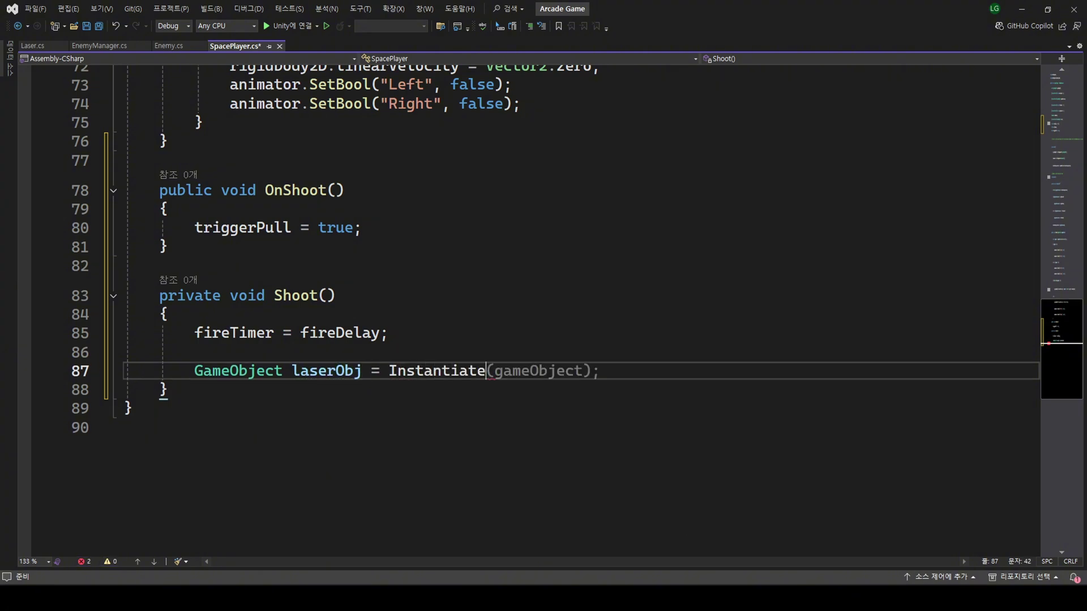
pyautogui.write('(lase);')
pyautogui.press('Left')
pyautogui.press('Left')
pyautogui.write('l')
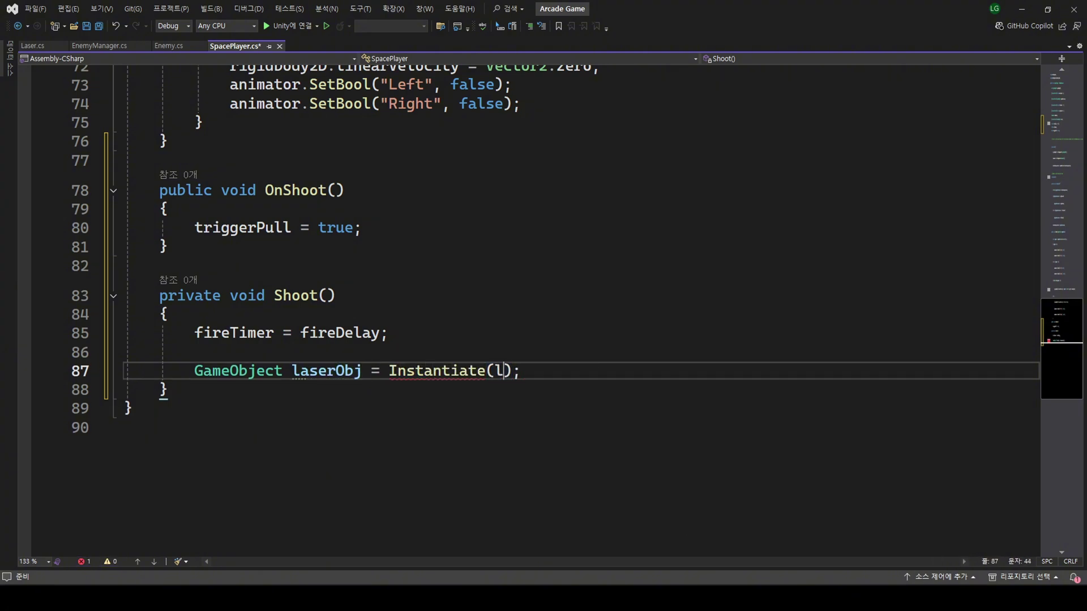
pyautogui.write('ase')
pyautogui.press('Tab')
pyautogui.press('End')
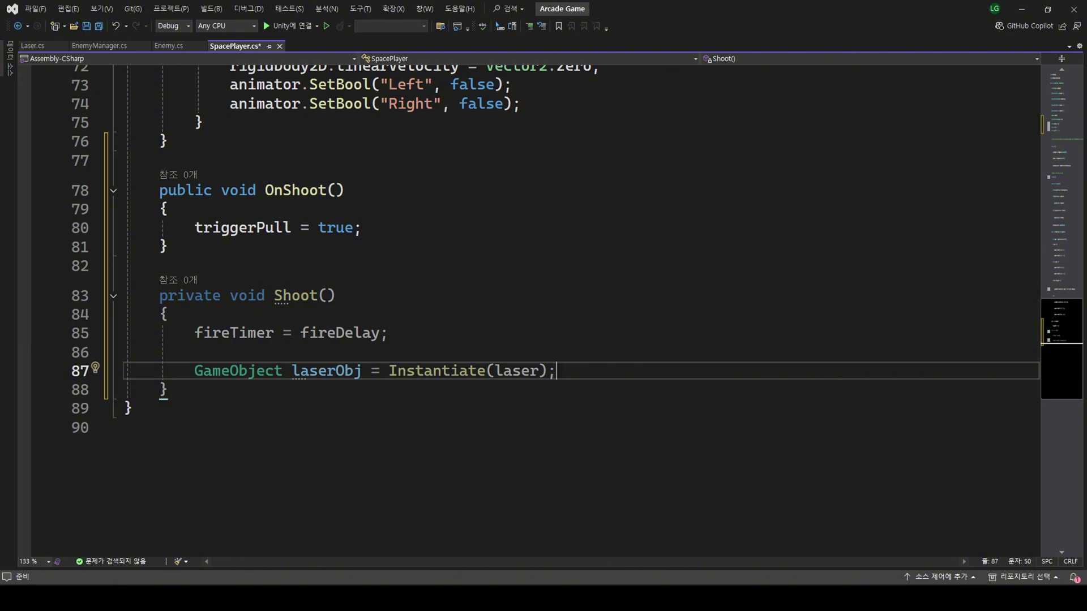
# - In Update, add an if (fireTimer > 0) block
pyautogui.scroll(3, 411, 449)
pyautogui.scroll(6, 419, 447)
pyautogui.scroll(5, 430, 445)
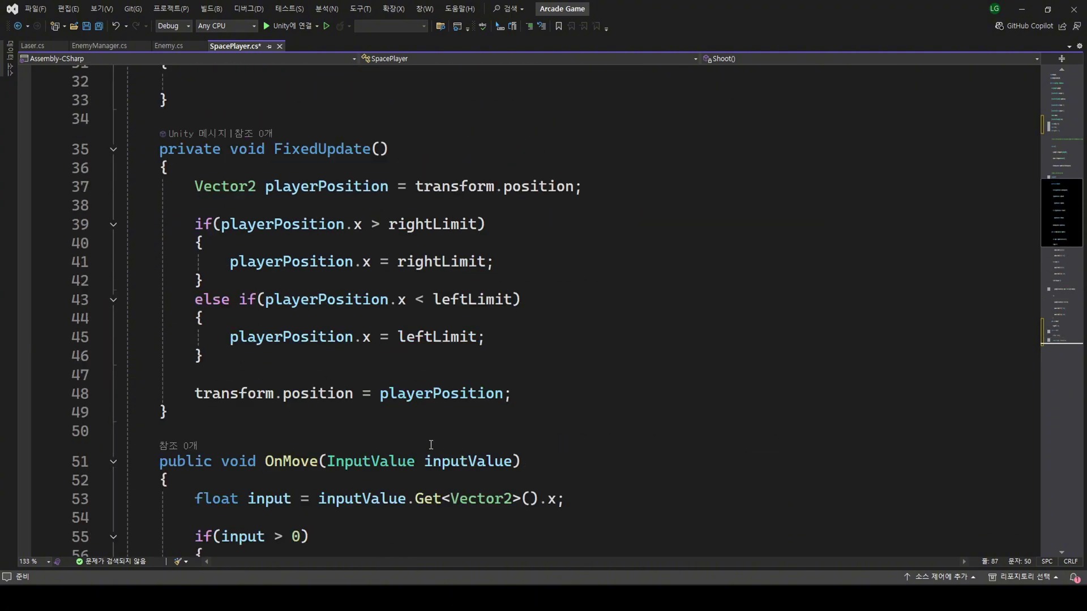
pyautogui.scroll(3, 430, 445)
pyautogui.click(568, 243)
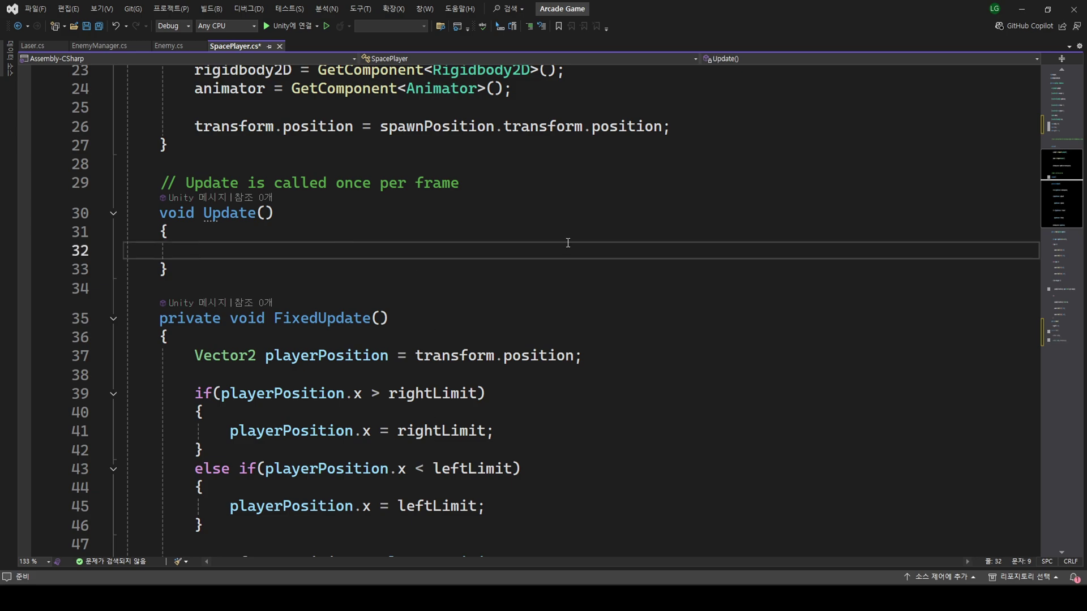
pyautogui.write('if()')
pyautogui.press('Return')
pyautogui.write('{')
pyautogui.press('Return')
pyautogui.press('Up')
pyautogui.press('Up')
pyautogui.press('Left')
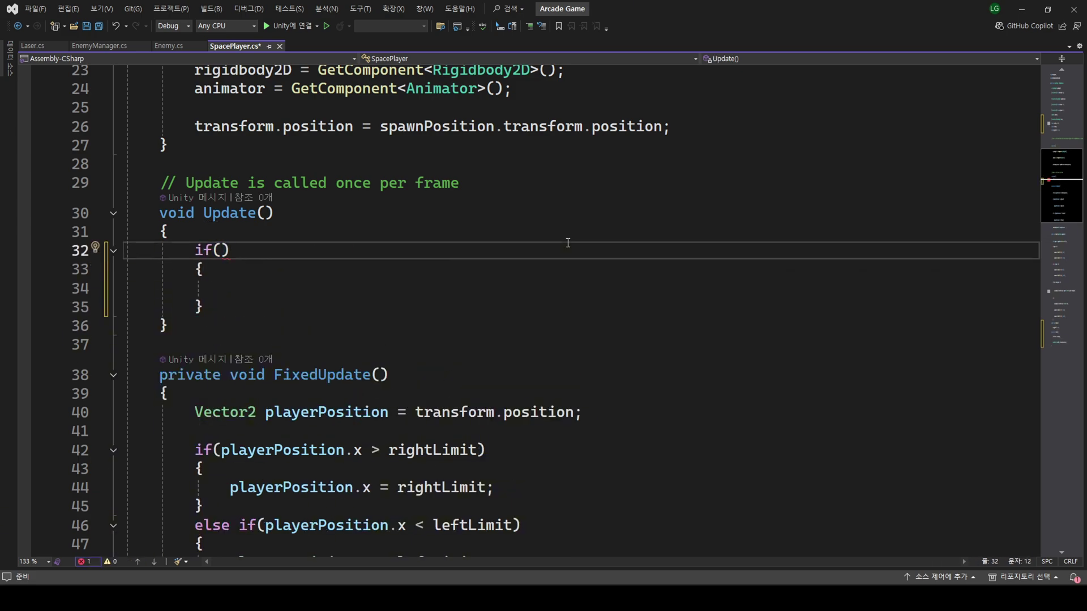
pyautogui.write('fir')
pyautogui.press('Down')
pyautogui.press('Tab')
pyautogui.write('> ')
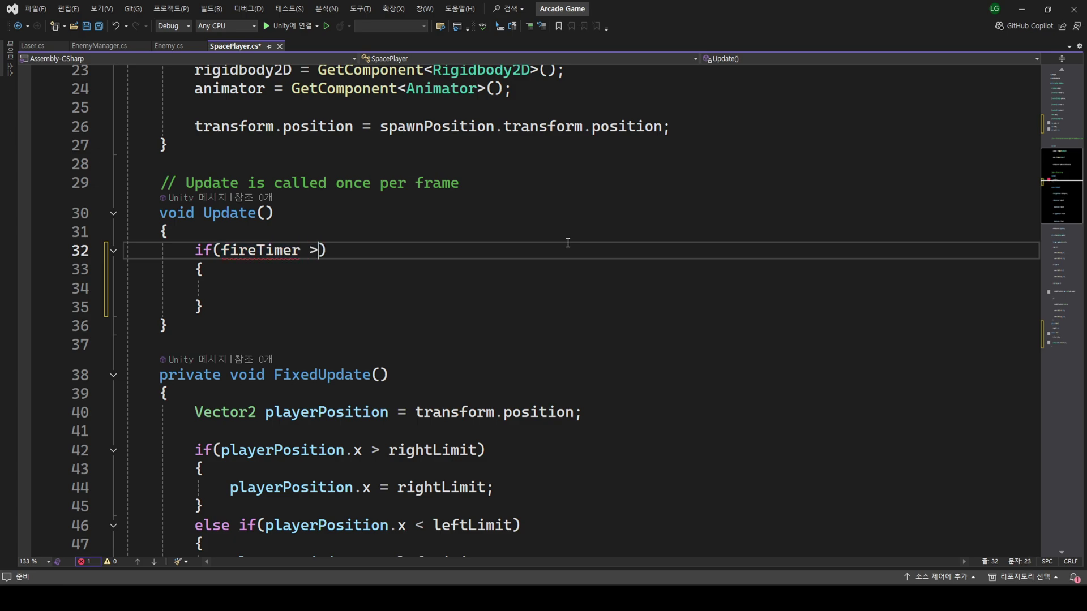
pyautogui.write('0')
# - Inside it, decrease fireTimer by Time.deltaTime and return
pyautogui.press('Down')
pyautogui.press('Down')
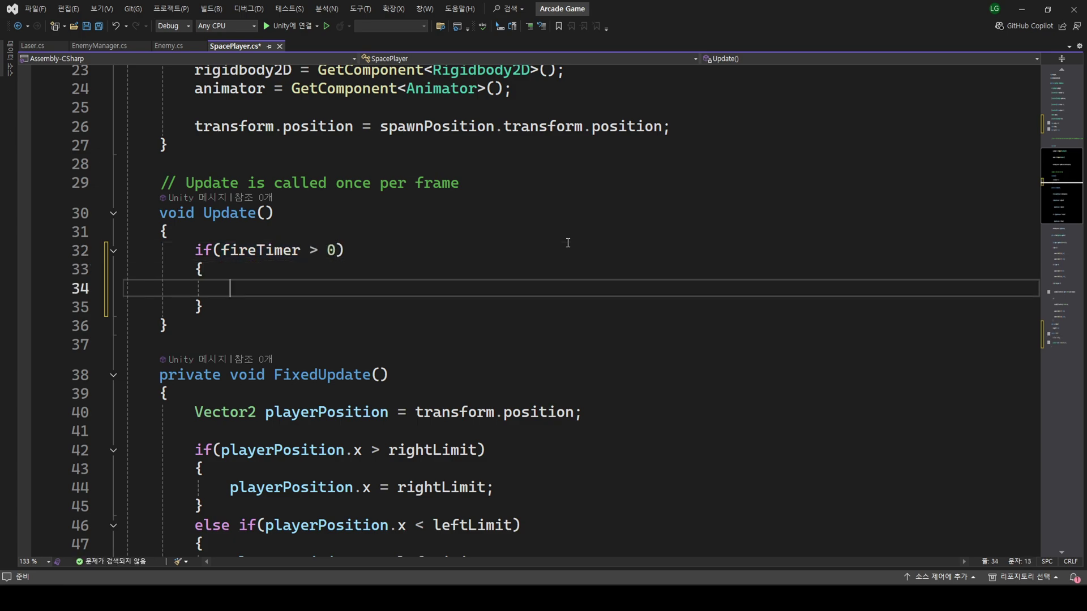
pyautogui.write('fi')
pyautogui.press('Tab')
pyautogui.write('-=')
pyautogui.press('Tab')
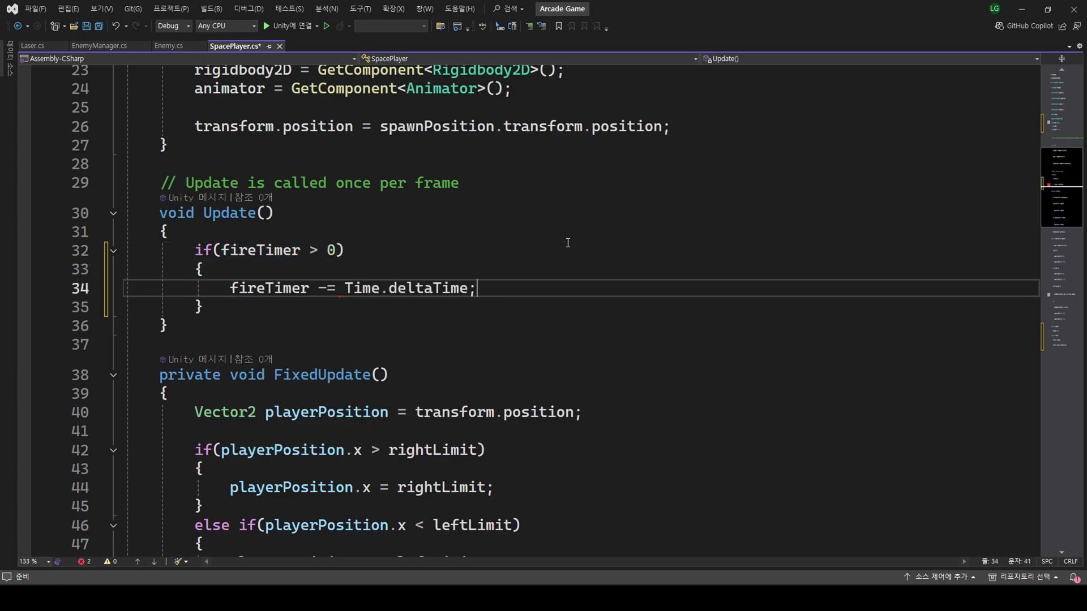
pyautogui.press('Return')
pyautogui.write('re')
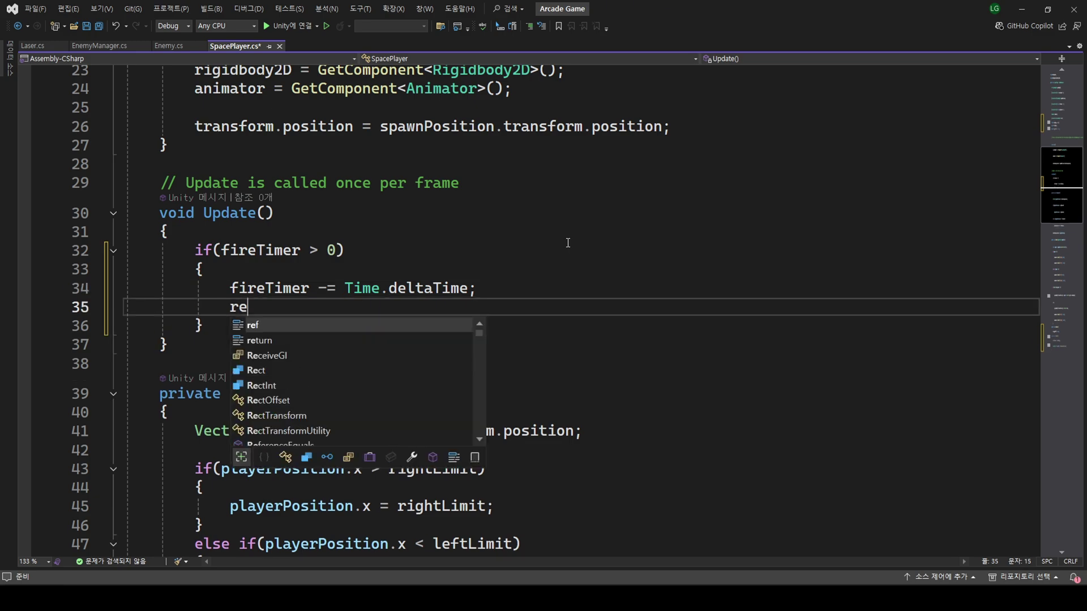
pyautogui.press('Down')
pyautogui.press('Tab')
pyautogui.write(';')
pyautogui.scroll(-1, 568, 243)
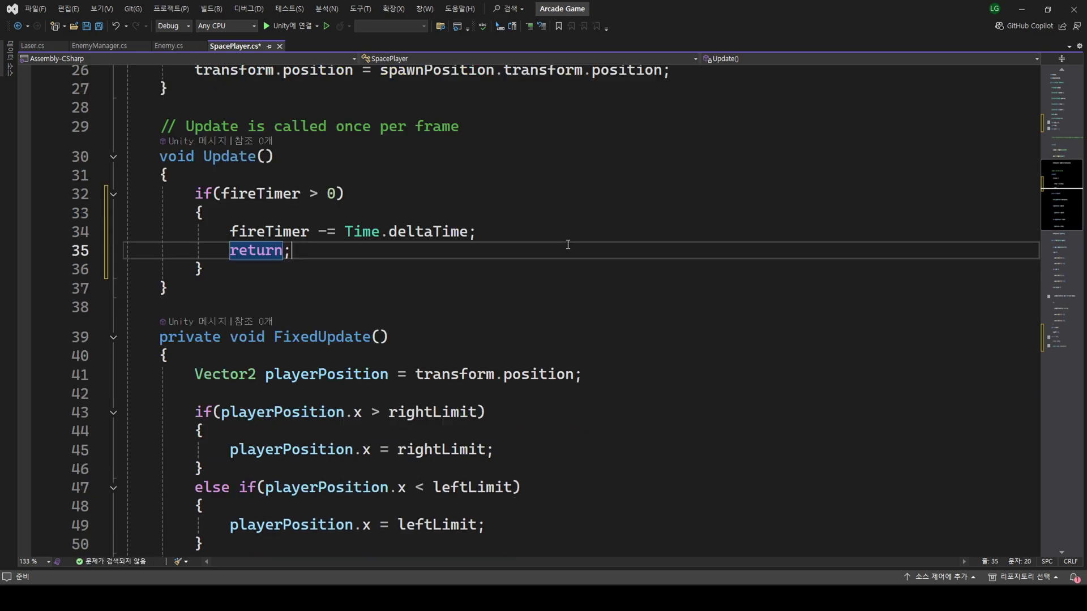
pyautogui.scroll(-1, 568, 243)
# - Add an if (triggerPull) block after the countdown block
pyautogui.press('Down')
pyautogui.press('Return')
pyautogui.press('Return')
pyautogui.write('i')
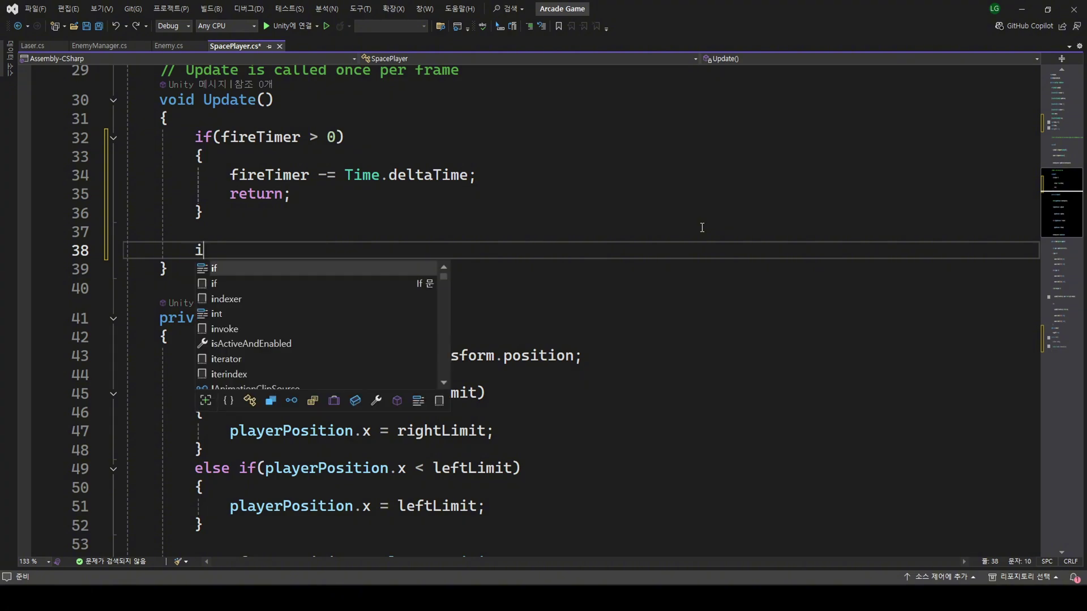
pyautogui.write('f()')
pyautogui.press('Return')
pyautogui.write('{')
pyautogui.press('Return')
pyautogui.press('Up')
pyautogui.press('Up')
pyautogui.press('Left')
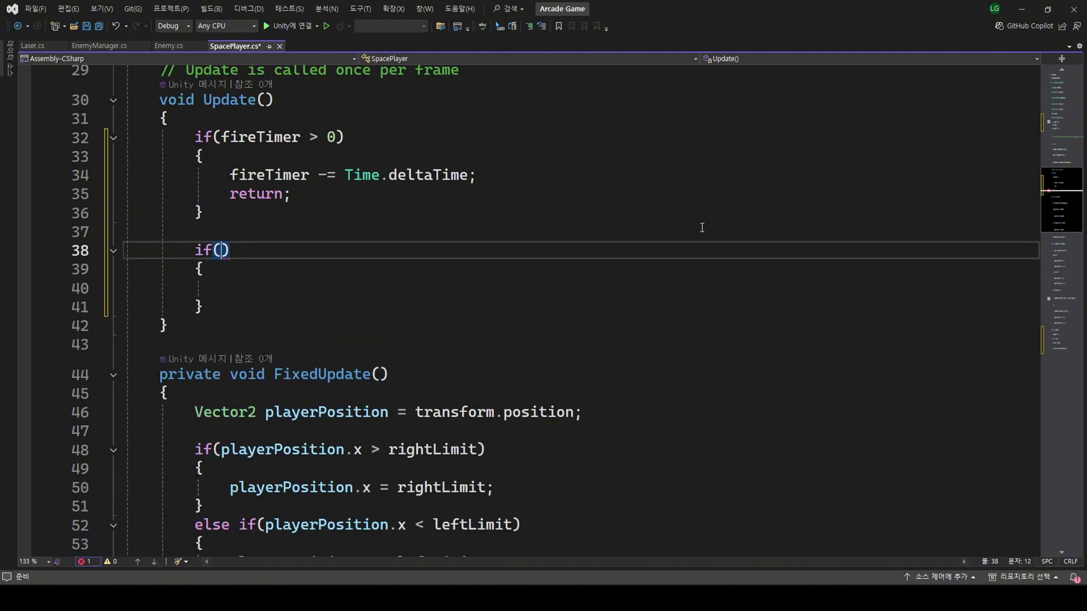
pyautogui.write('tri')
pyautogui.press('Tab')
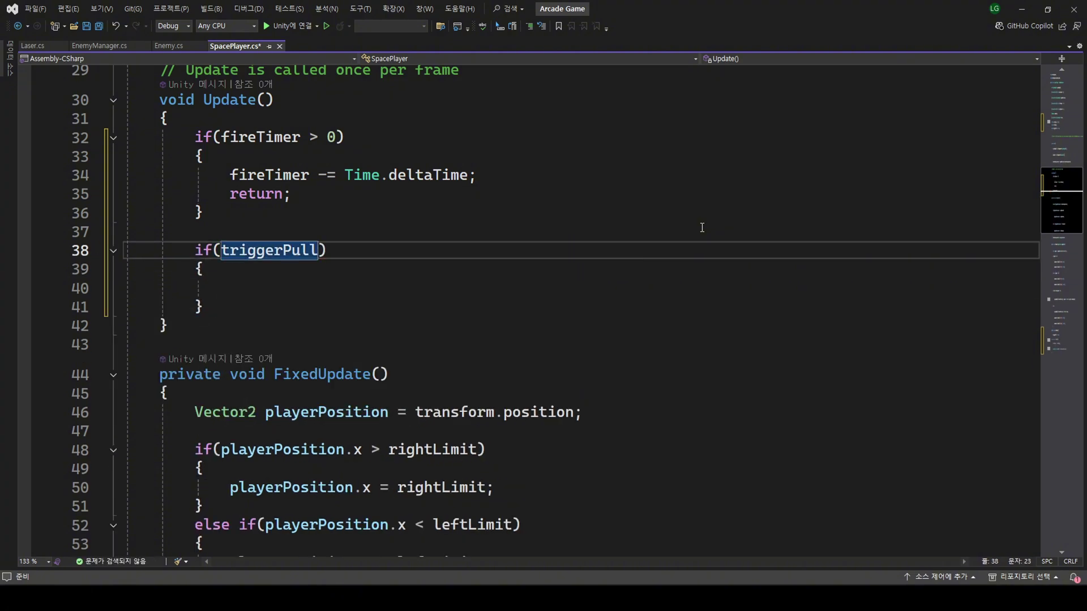
# - In it, set triggerPull = false, call Shoot(), and save the script
pyautogui.press('Down')
pyautogui.press('Down')
pyautogui.write('tr')
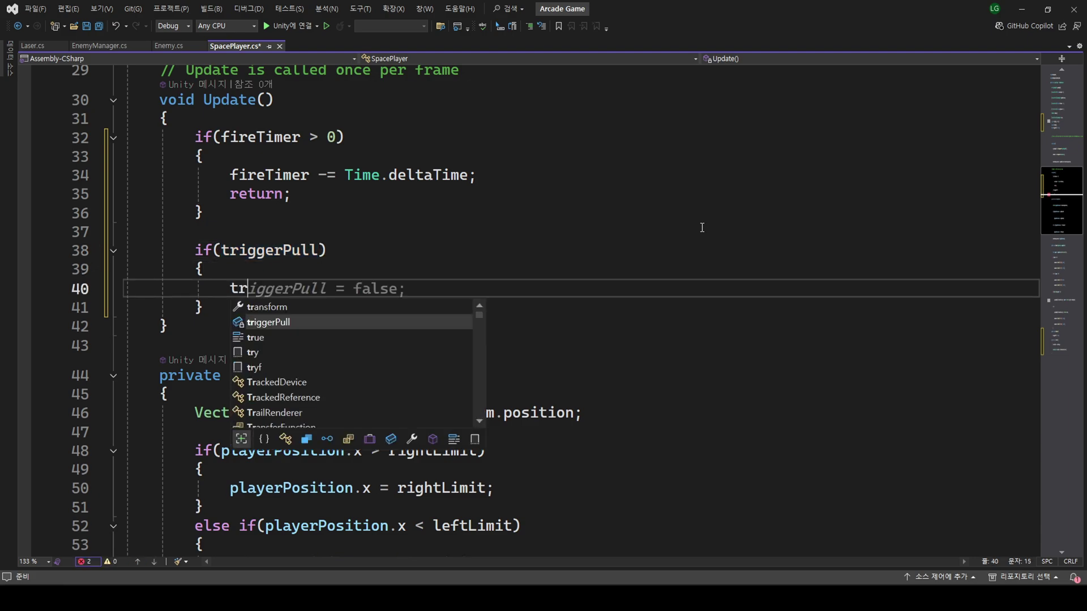
pyautogui.press('Tab')
pyautogui.press('Tab')
pyautogui.press('Return')
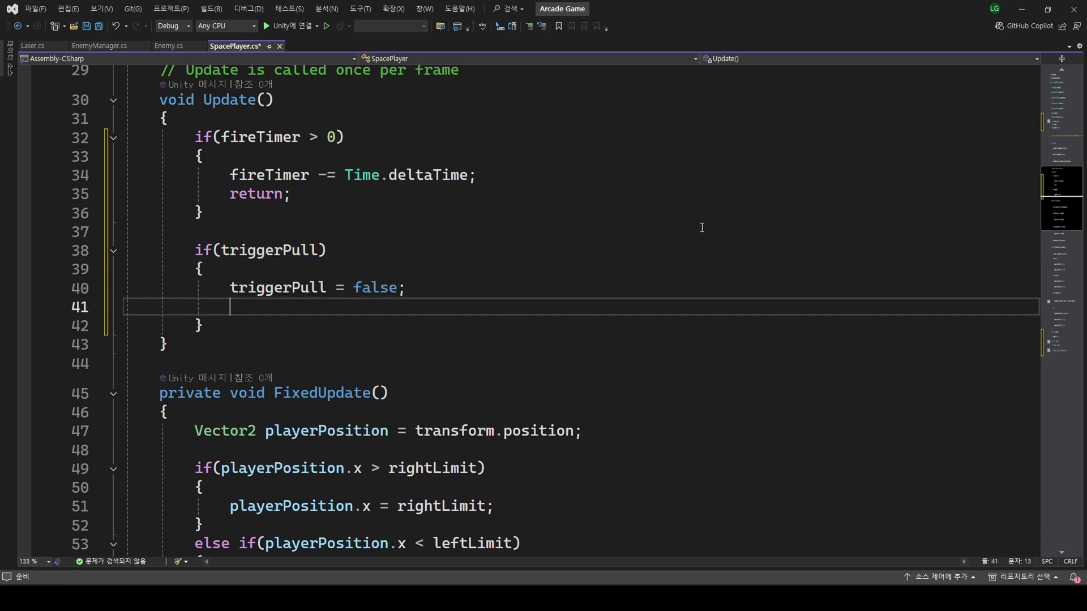
pyautogui.write('Sho')
pyautogui.press('Tab')
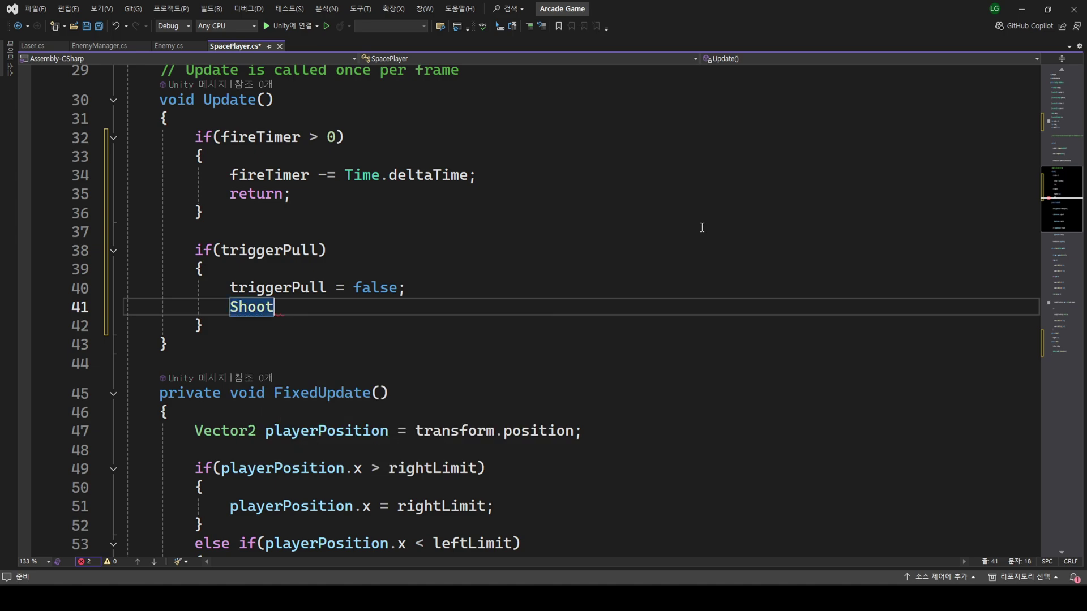
pyautogui.write('();')
pyautogui.hotkey('ctrl', 's')
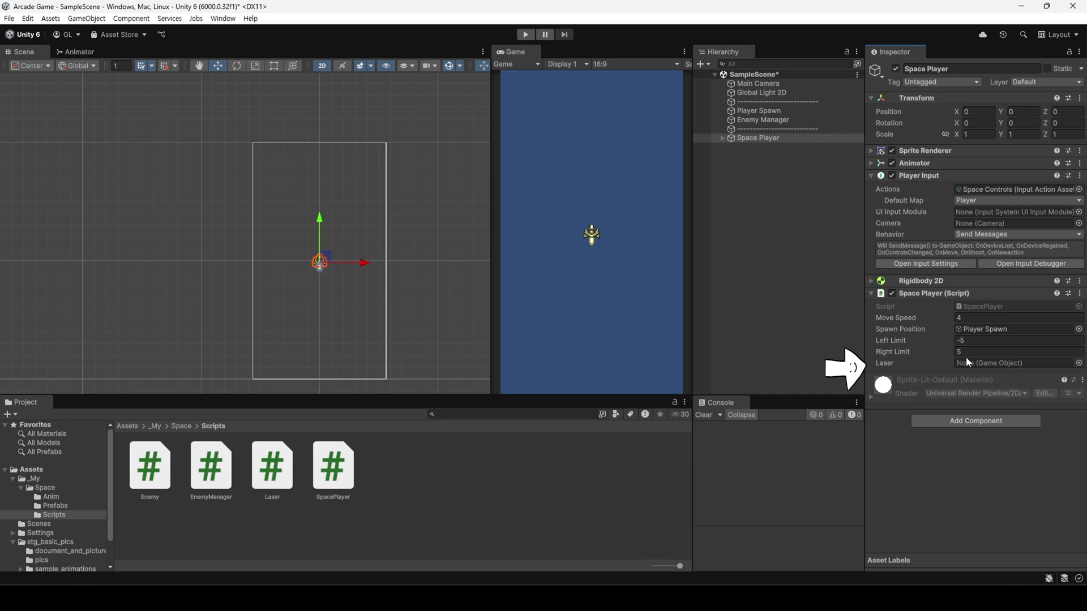
# - Drag Player_Laser from the Prefabs folder onto Space Player's Laser field
pyautogui.click(78, 506)
pyautogui.moveTo(411, 475); pyautogui.dragTo(979, 362)
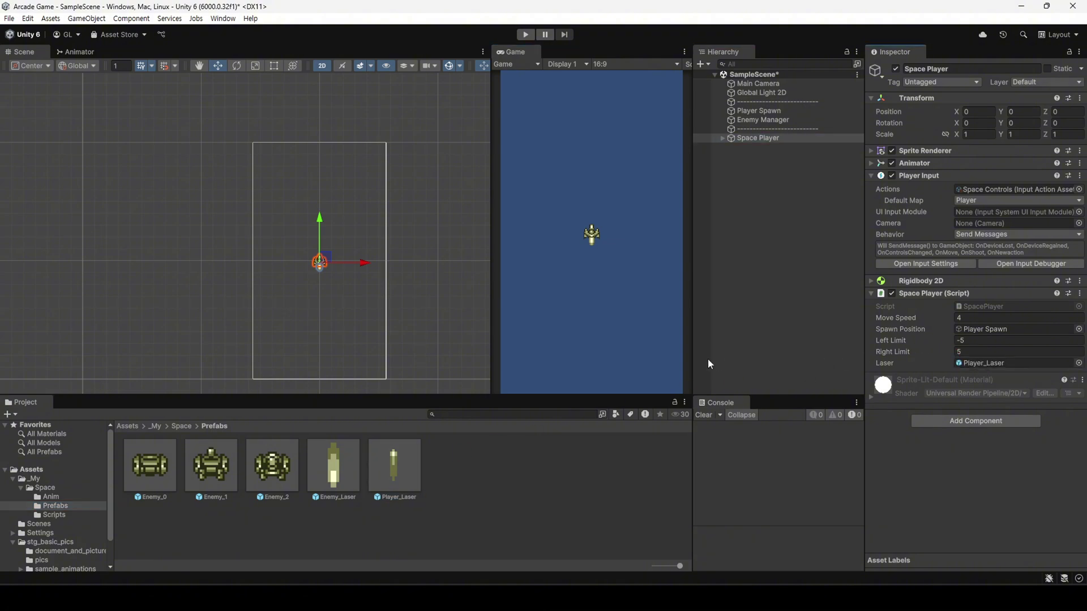
# - Enter play mode with Ctrl+P to test the player ship's shooting
pyautogui.hotkey('ctrl', 'p')
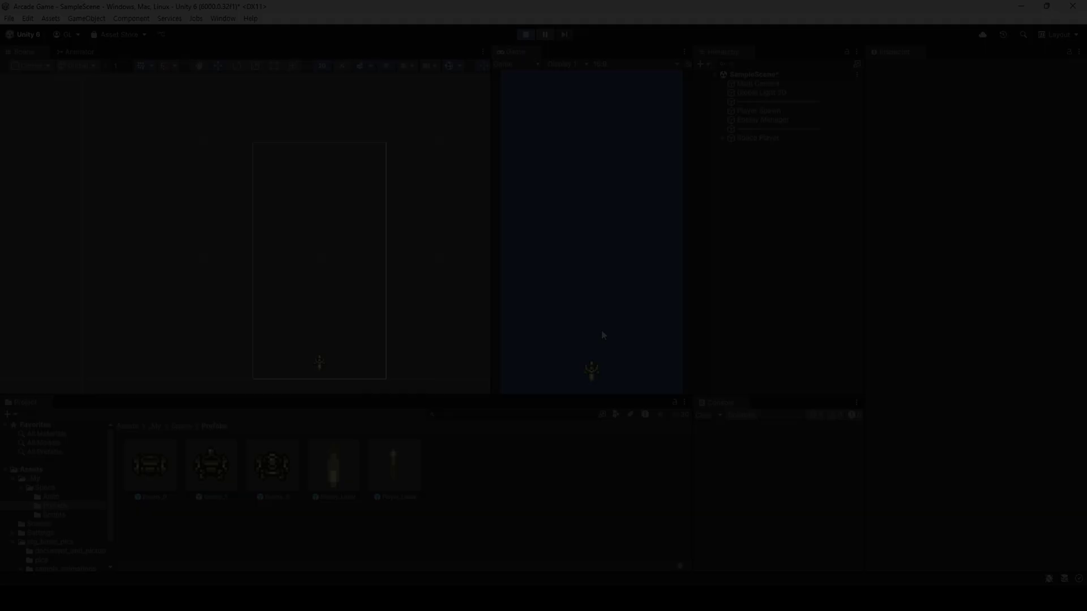